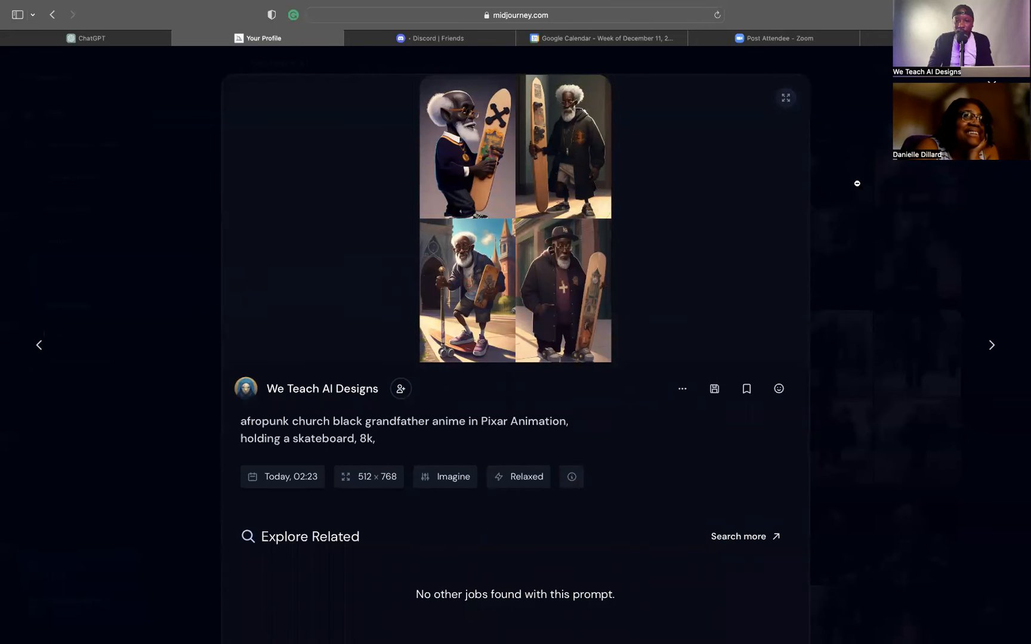
Close the enlarged skateboarding grandfather image and look through the recent creations in the profile gallery
click(810, 308)
scroll(810, 307, down, 2)
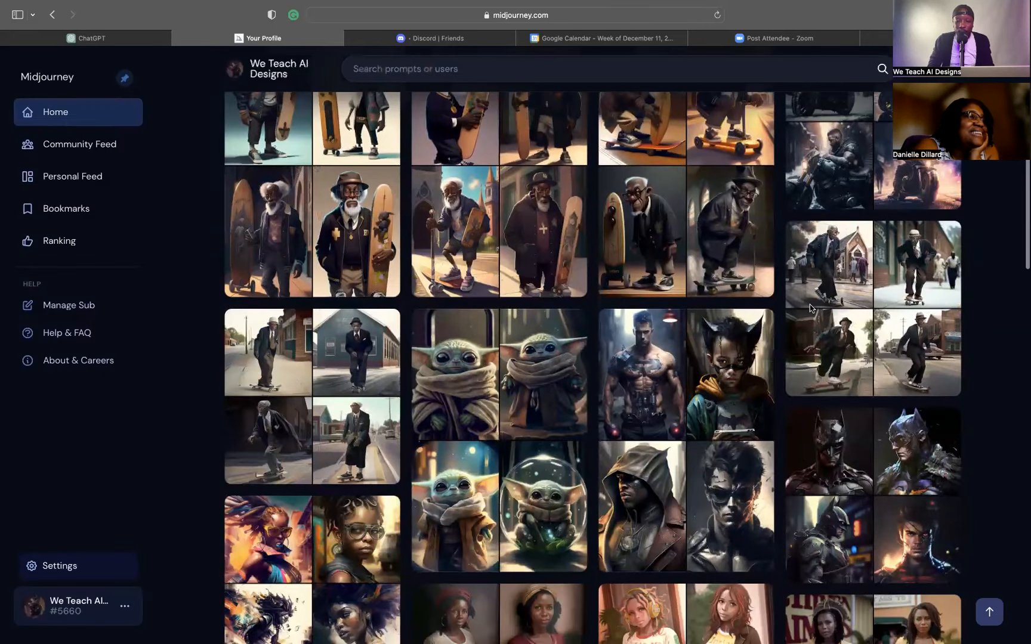
scroll(810, 307, down, 5)
scroll(809, 306, down, 5)
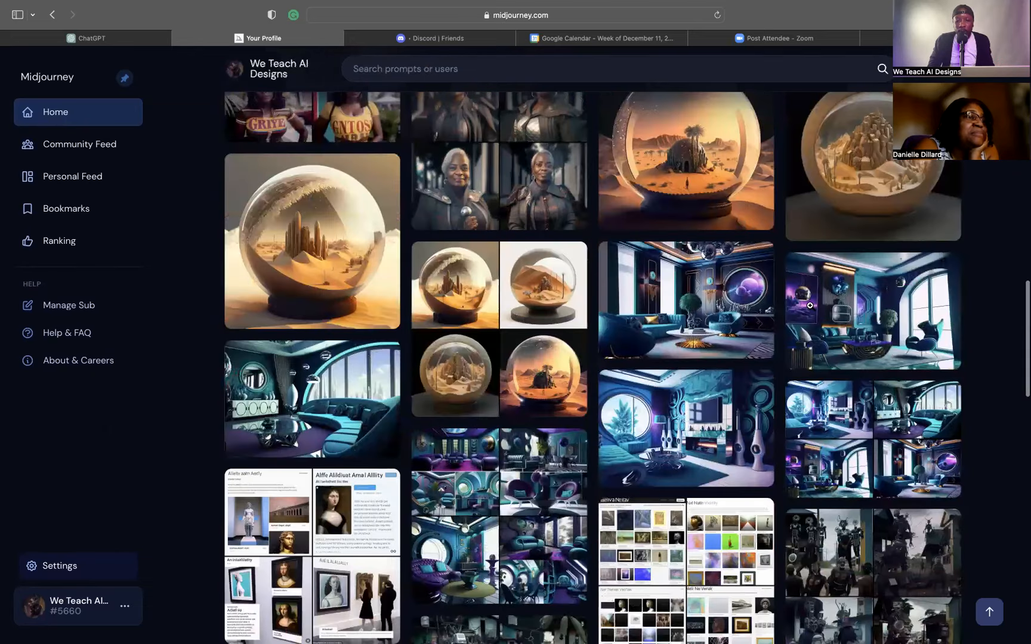
scroll(809, 305, down, 5)
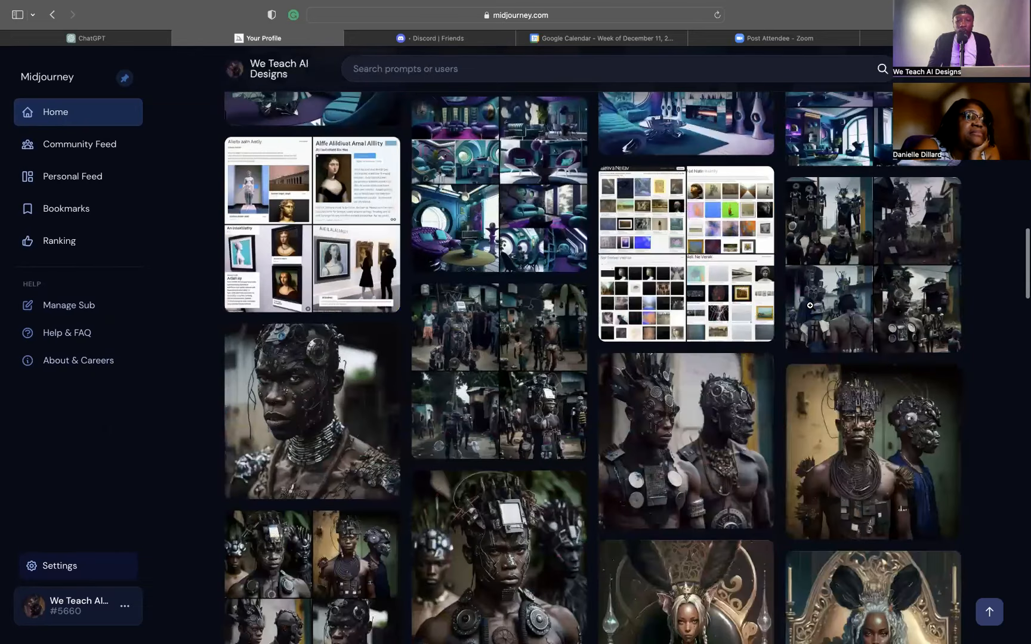
scroll(809, 305, down, 8)
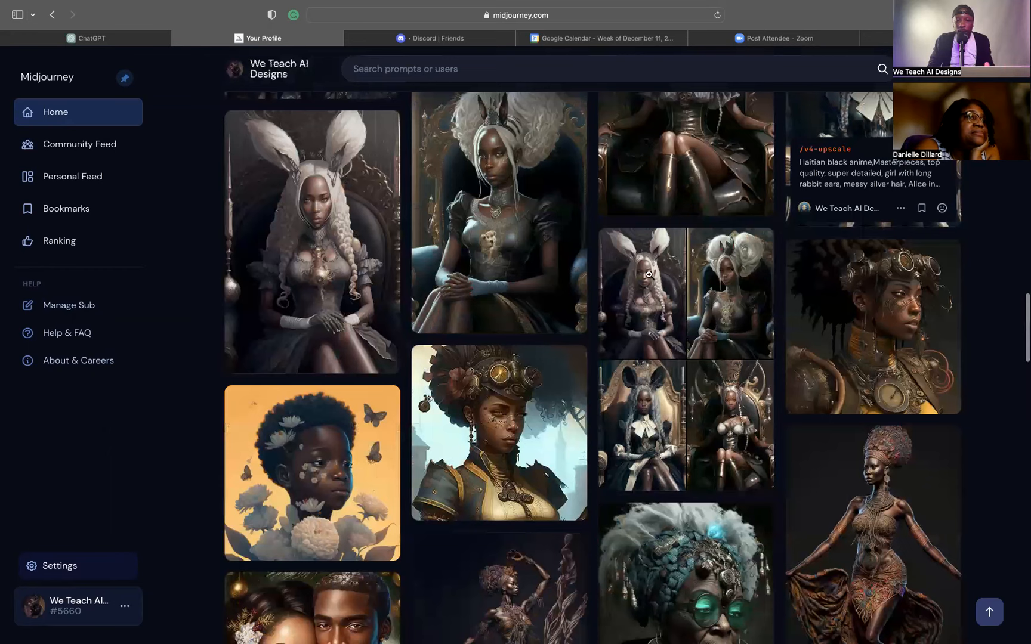
scroll(668, 411, down, 1)
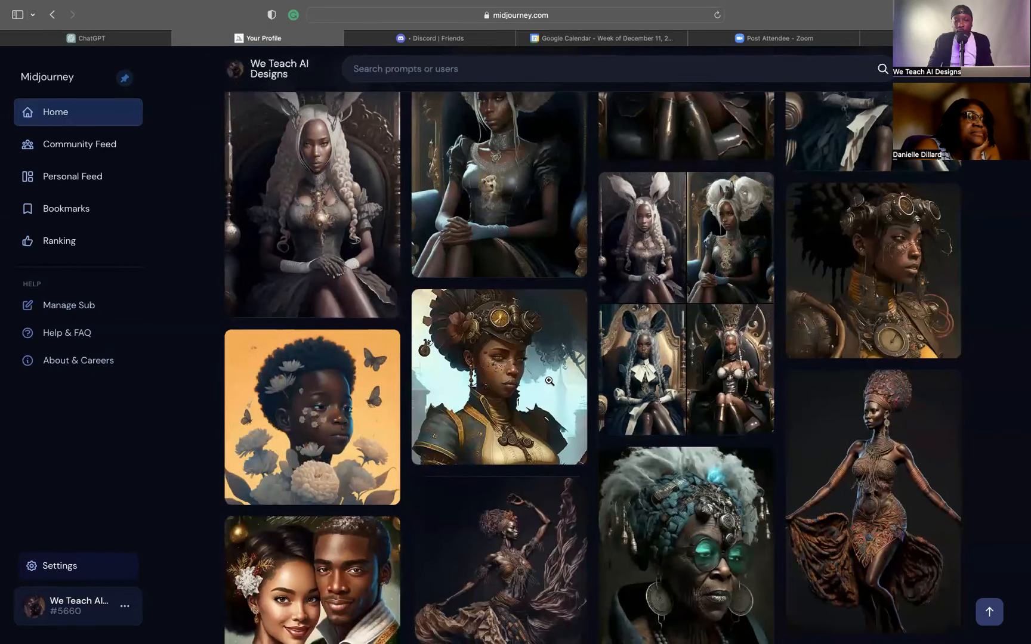
scroll(548, 382, down, 4)
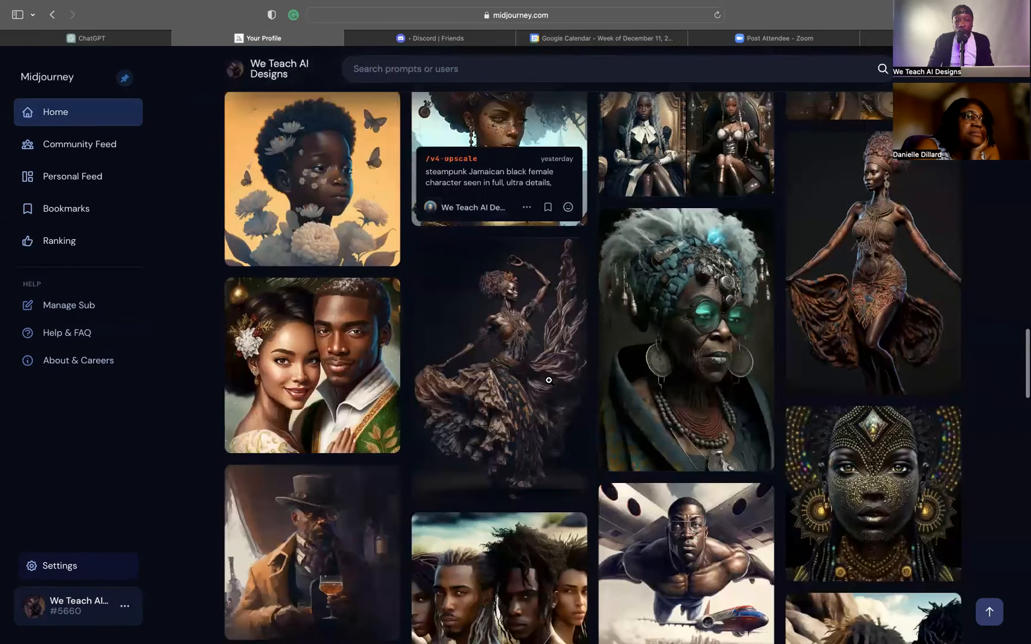
View the available options for the signed-in account and dismiss them
click(125, 607)
click(125, 607)
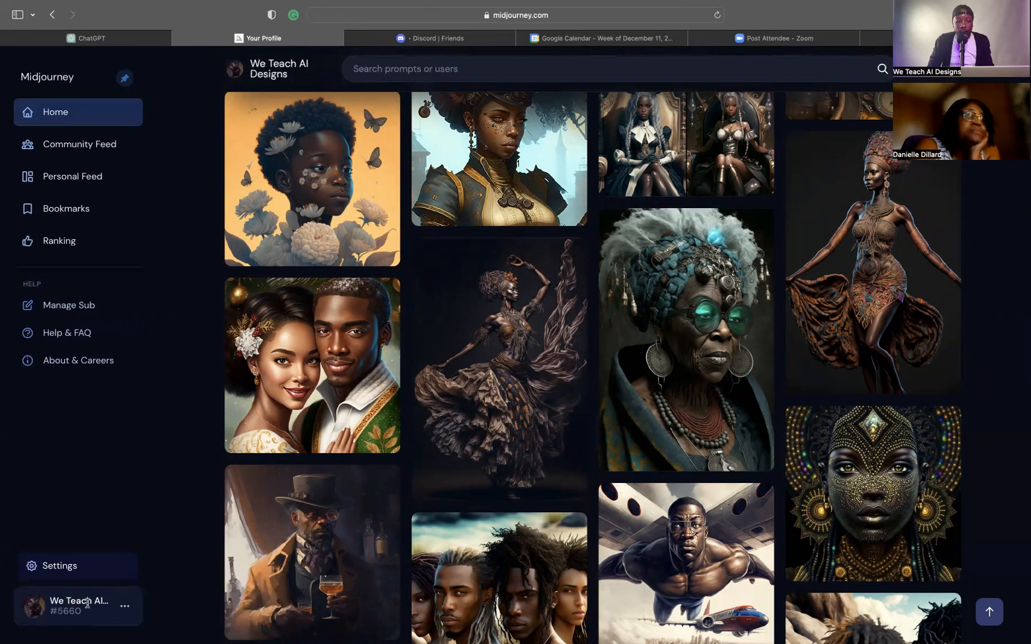
click(123, 607)
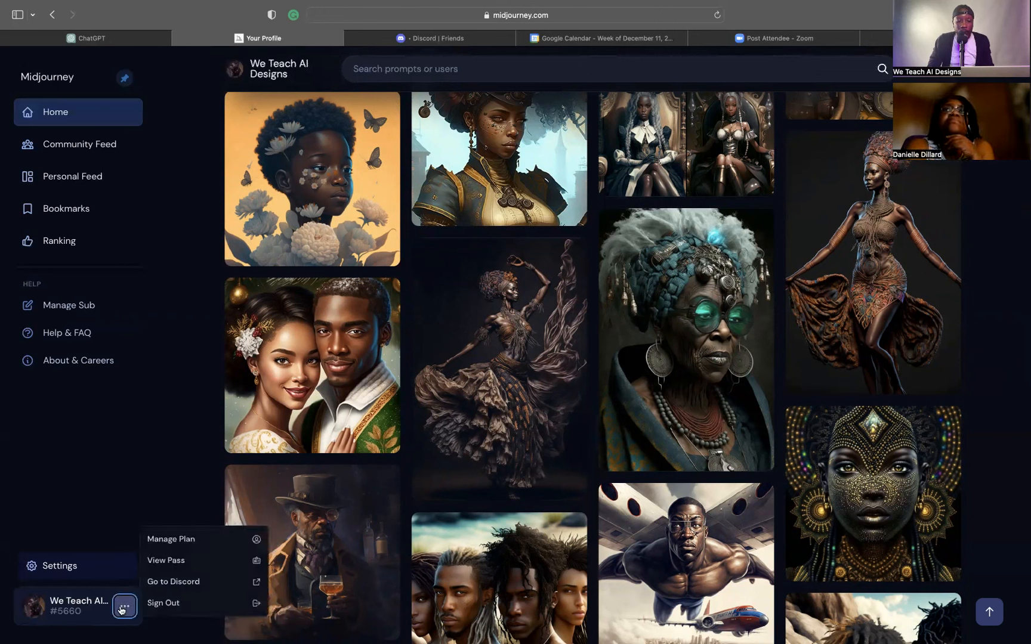
click(95, 609)
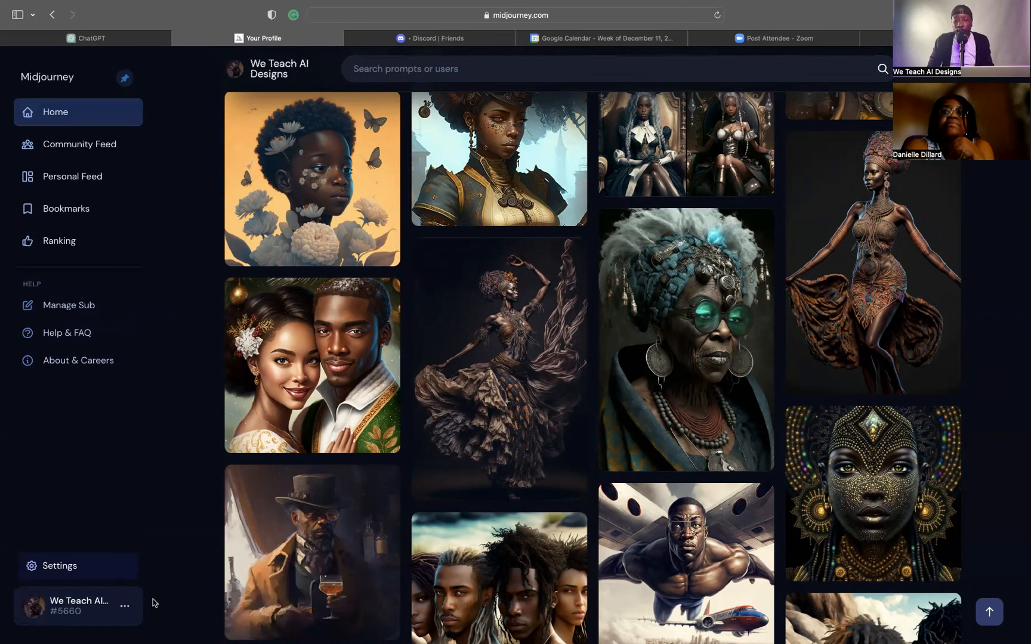
Examine the older creations in the profile gallery, including the prompt of the double exposure portraits with colorful flowers
scroll(339, 516, down, 5)
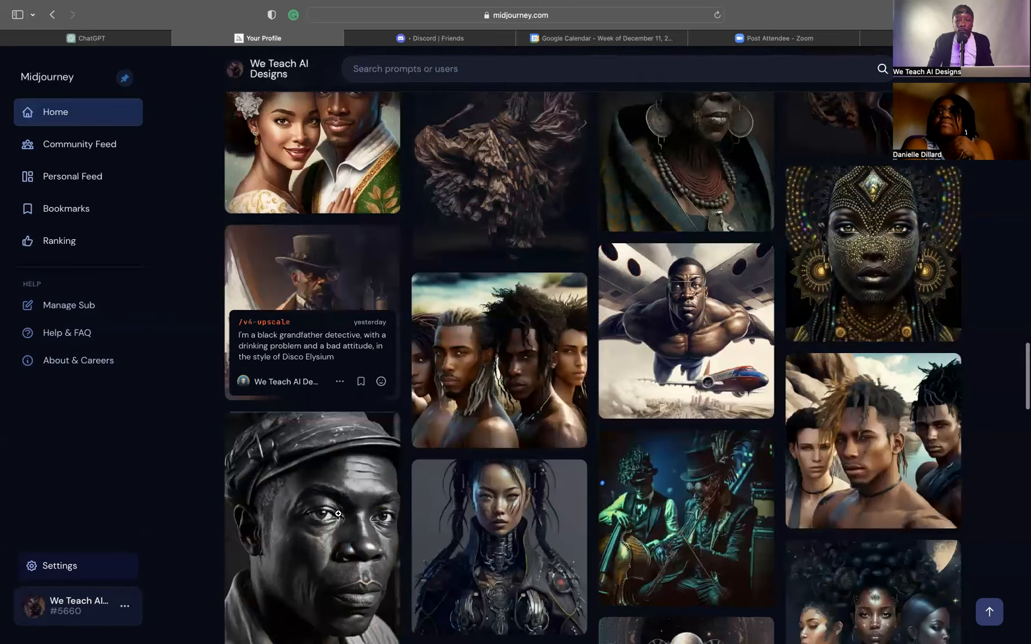
scroll(599, 390, down, 3)
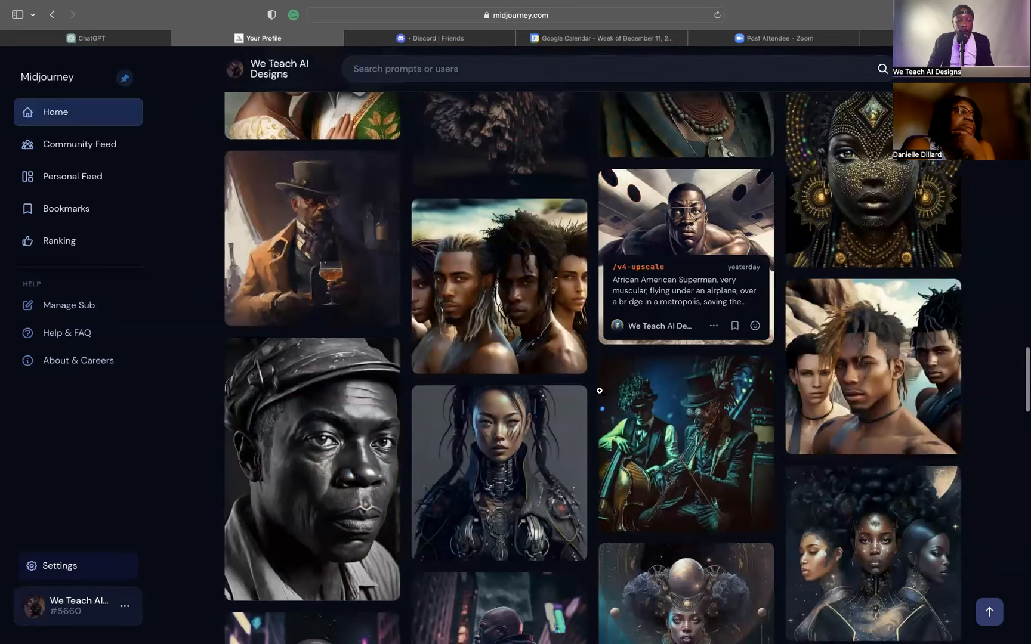
scroll(600, 390, down, 4)
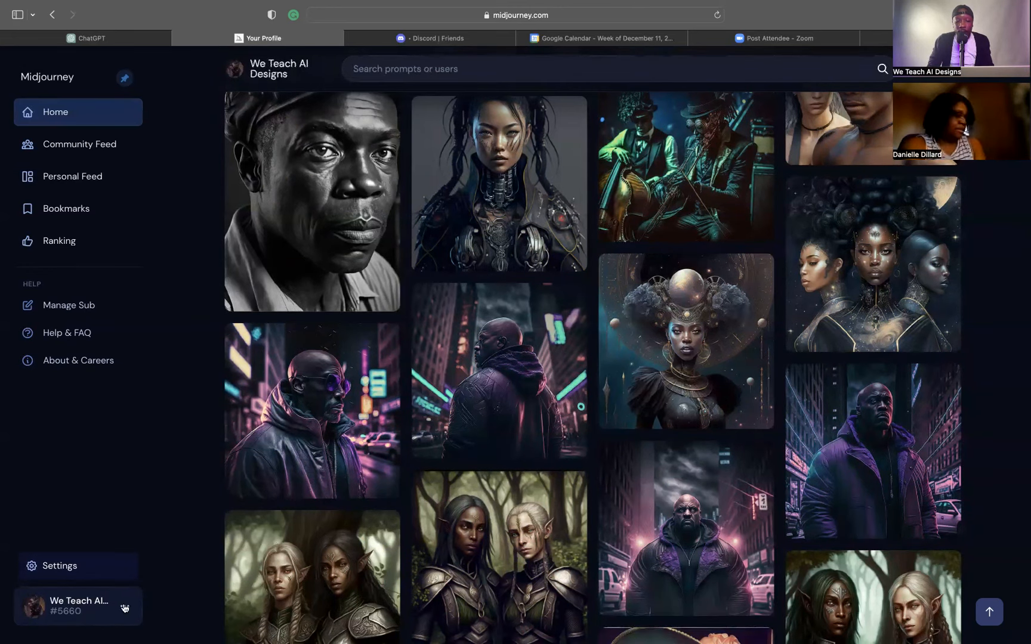
scroll(413, 461, down, 2)
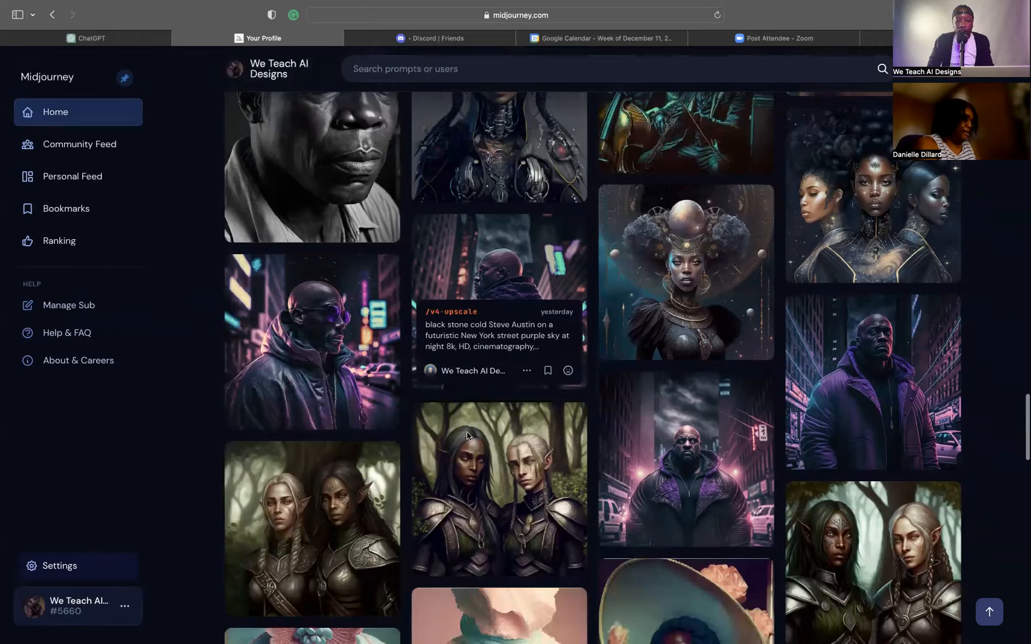
scroll(503, 472, down, 10)
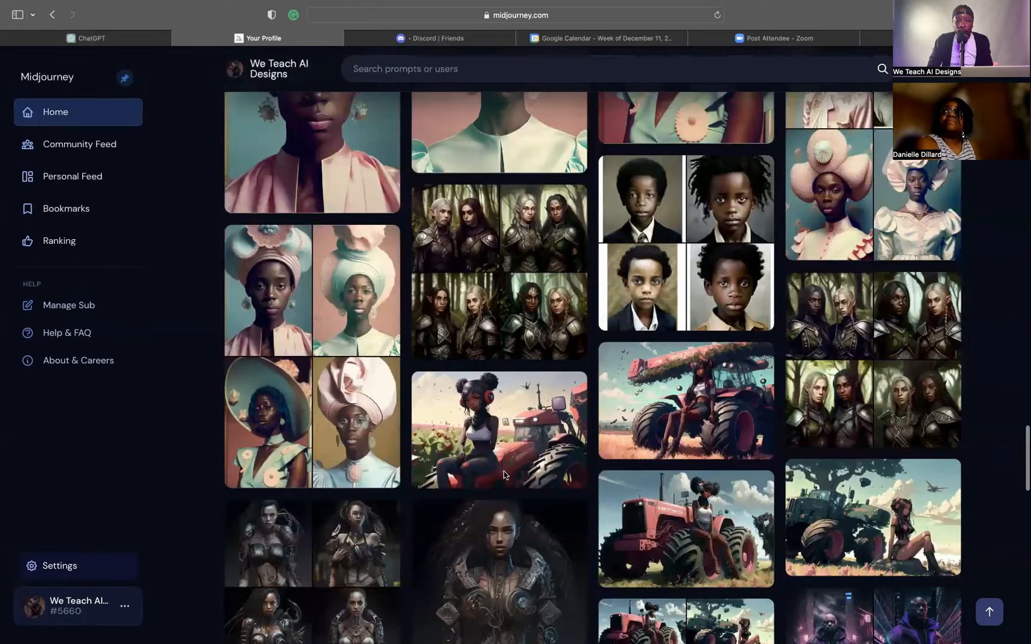
scroll(503, 471, down, 3)
scroll(504, 475, down, 15)
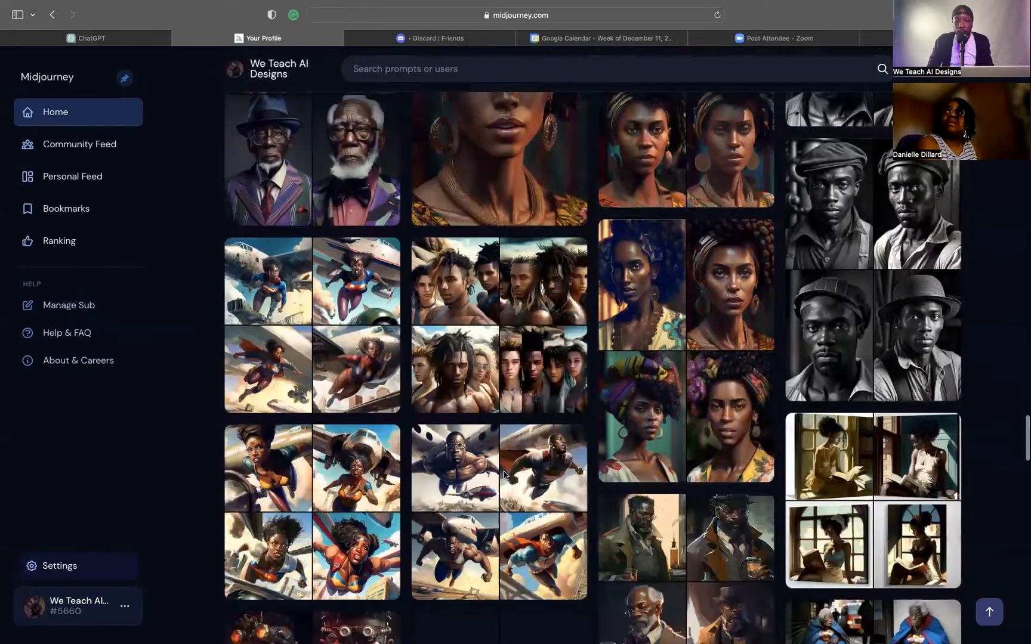
scroll(503, 474, down, 8)
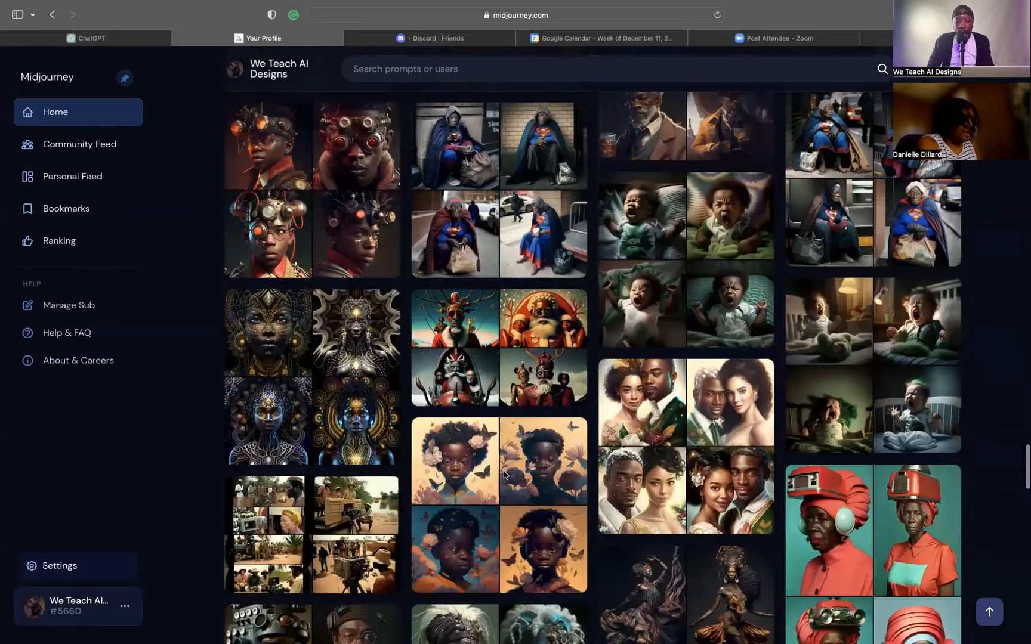
scroll(503, 474, down, 10)
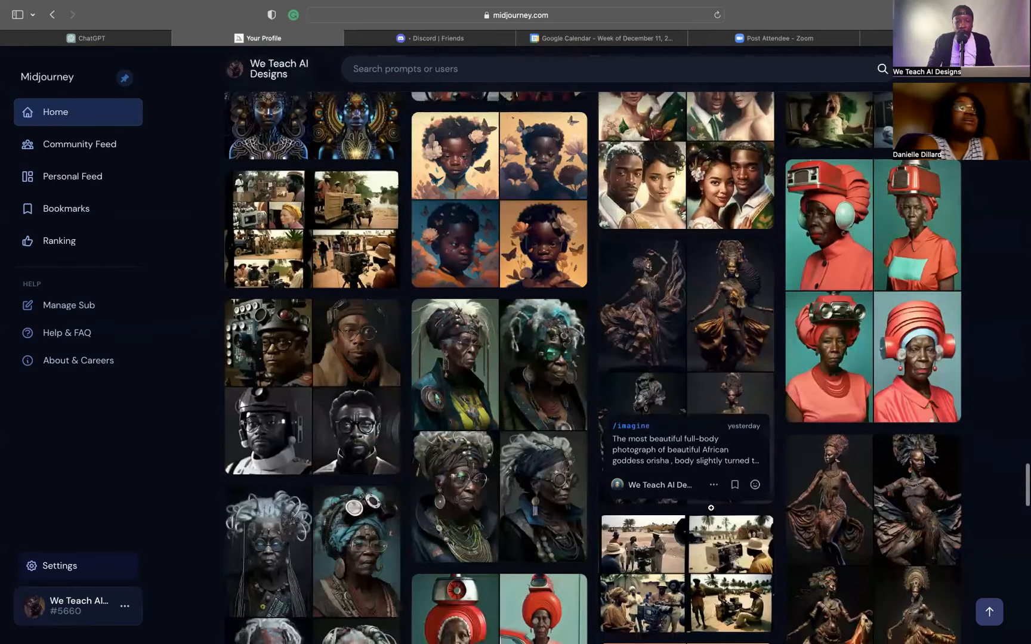
scroll(712, 511, down, 5)
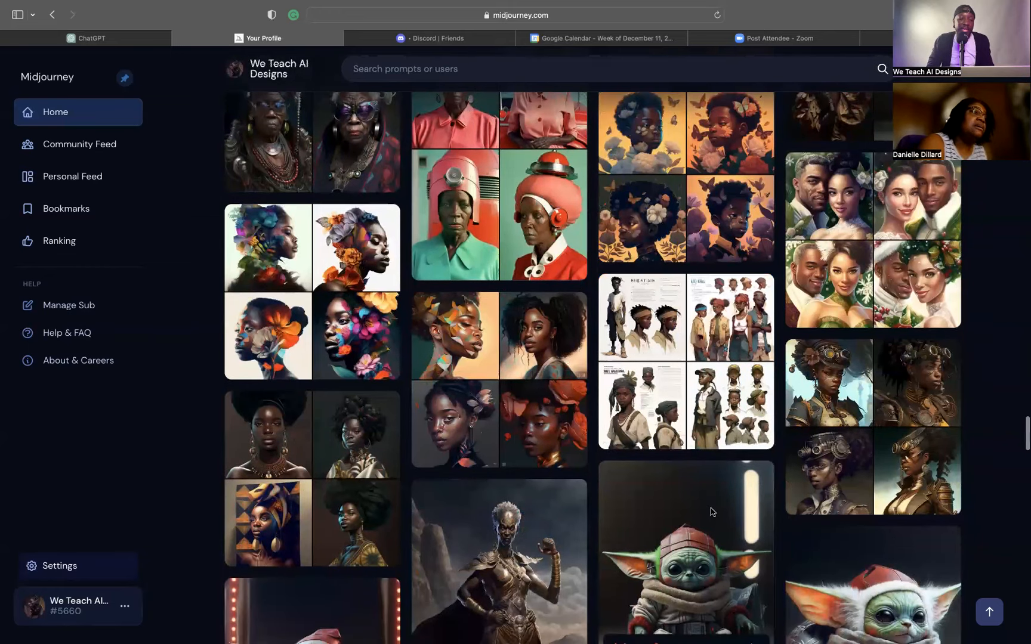
mouse_move(327, 251)
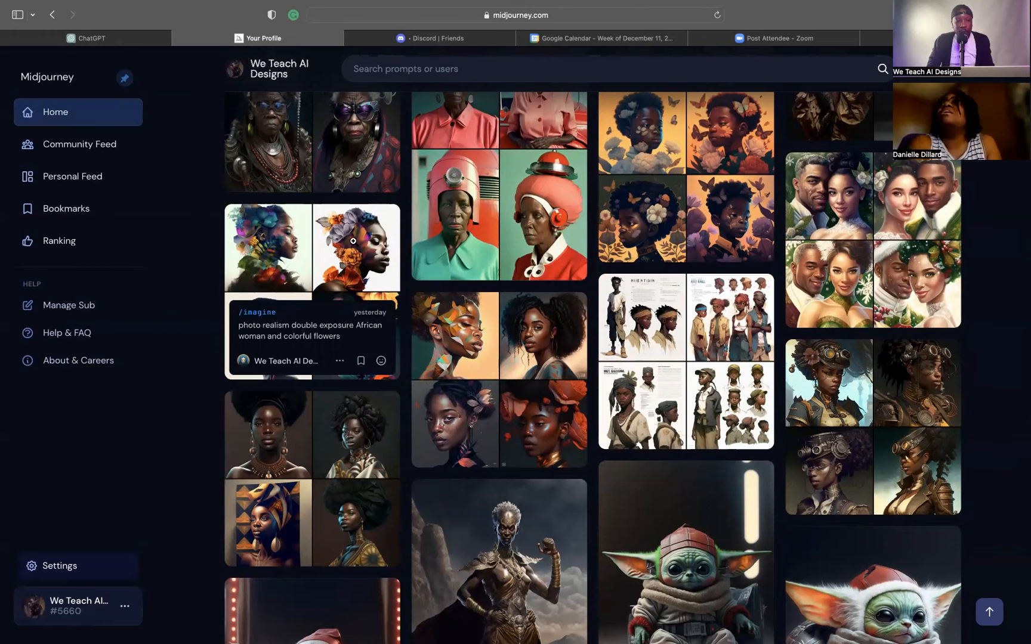
Open the Community Feed and look through its Hot images and their prompts
click(101, 151)
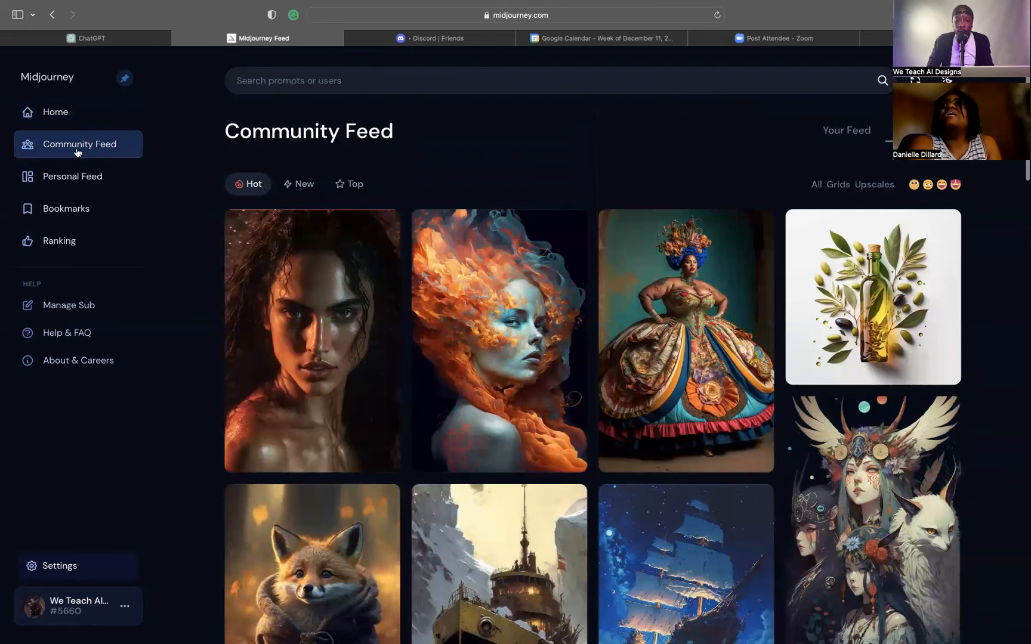
scroll(513, 394, down, 3)
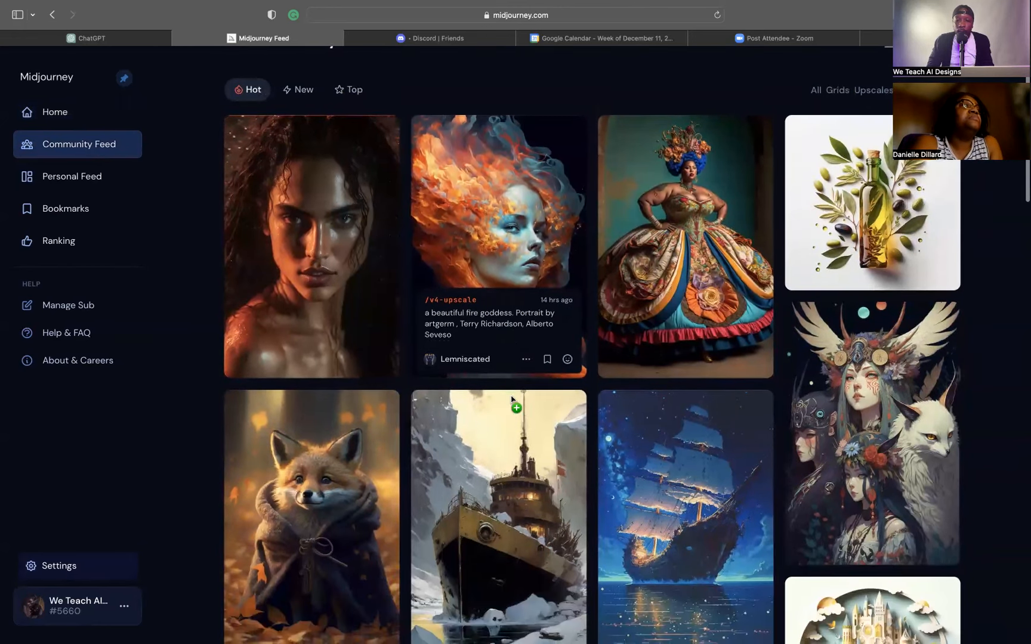
mouse_move(631, 481)
scroll(630, 482, down, 3)
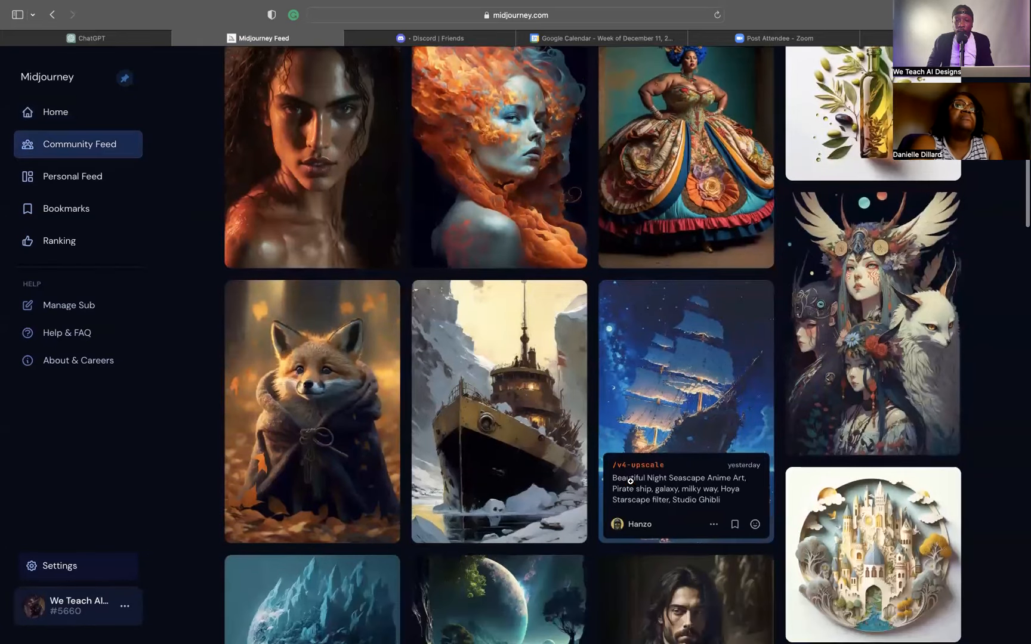
scroll(631, 482, down, 10)
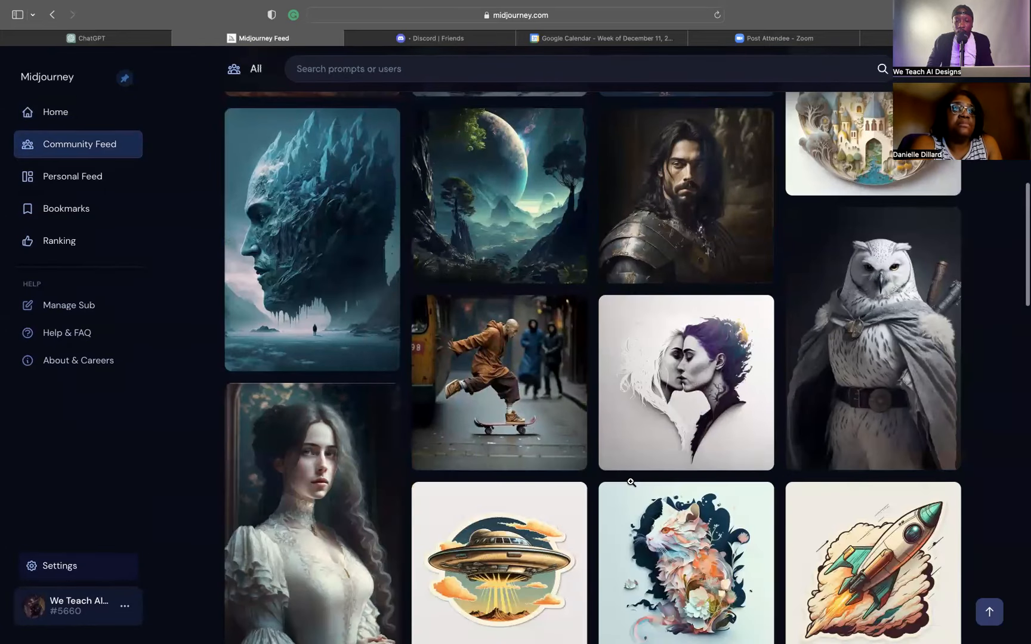
scroll(631, 481, down, 4)
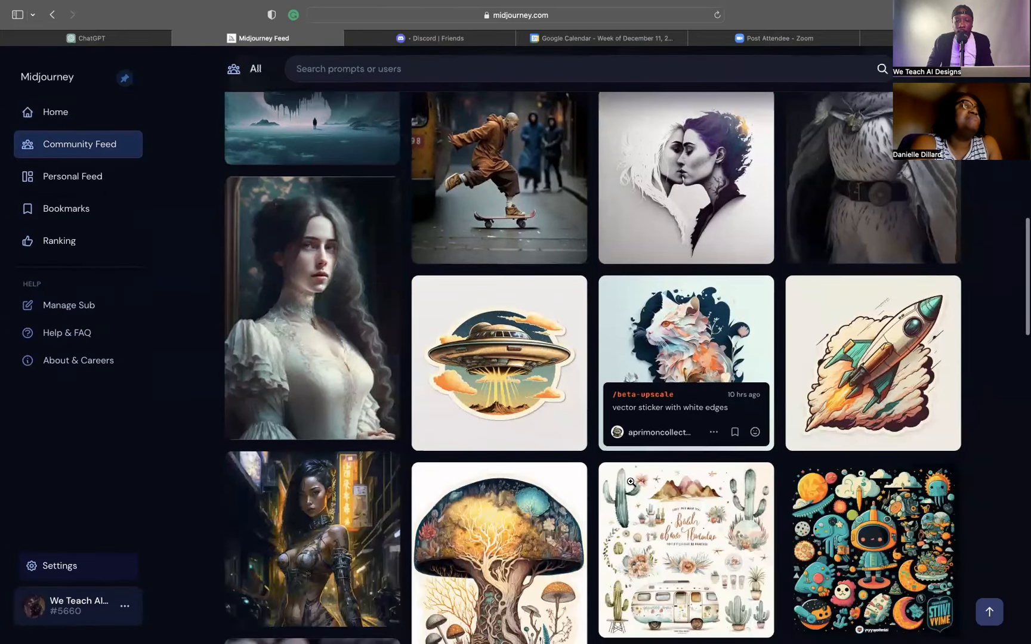
scroll(630, 482, down, 10)
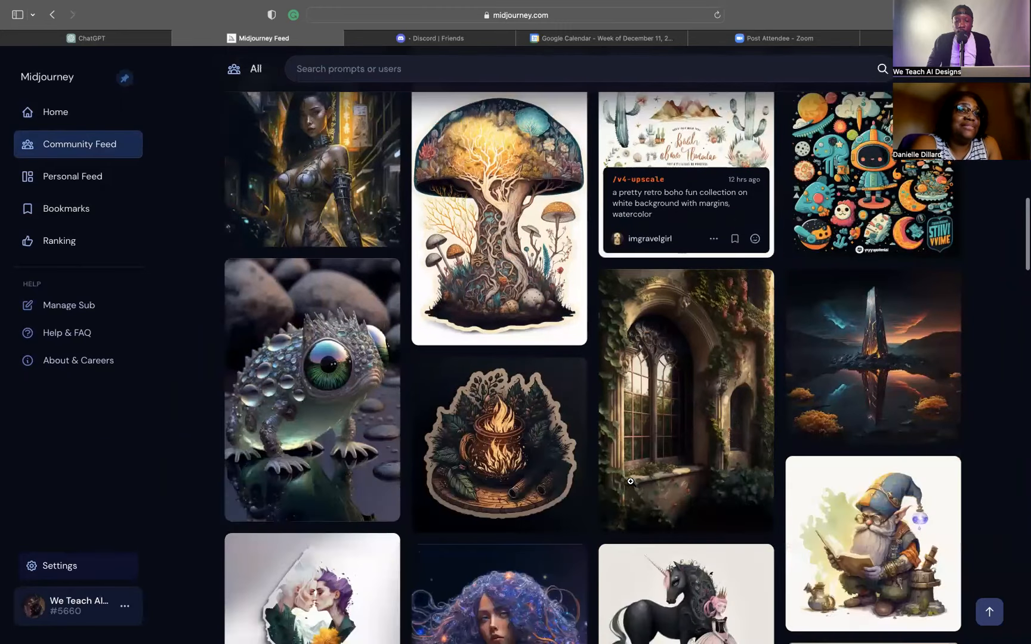
scroll(631, 481, down, 10)
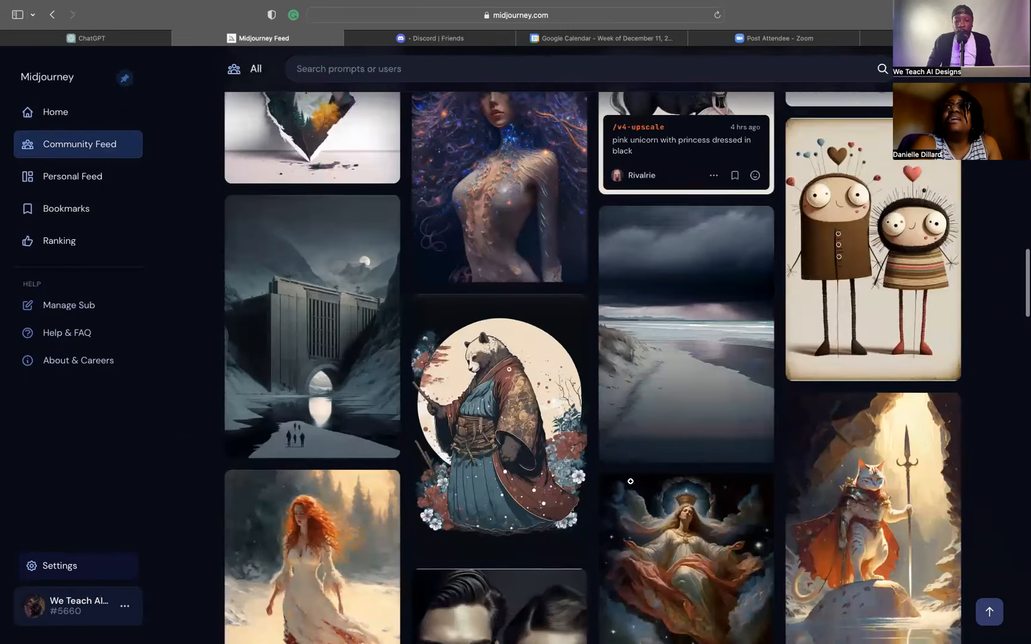
scroll(630, 481, down, 5)
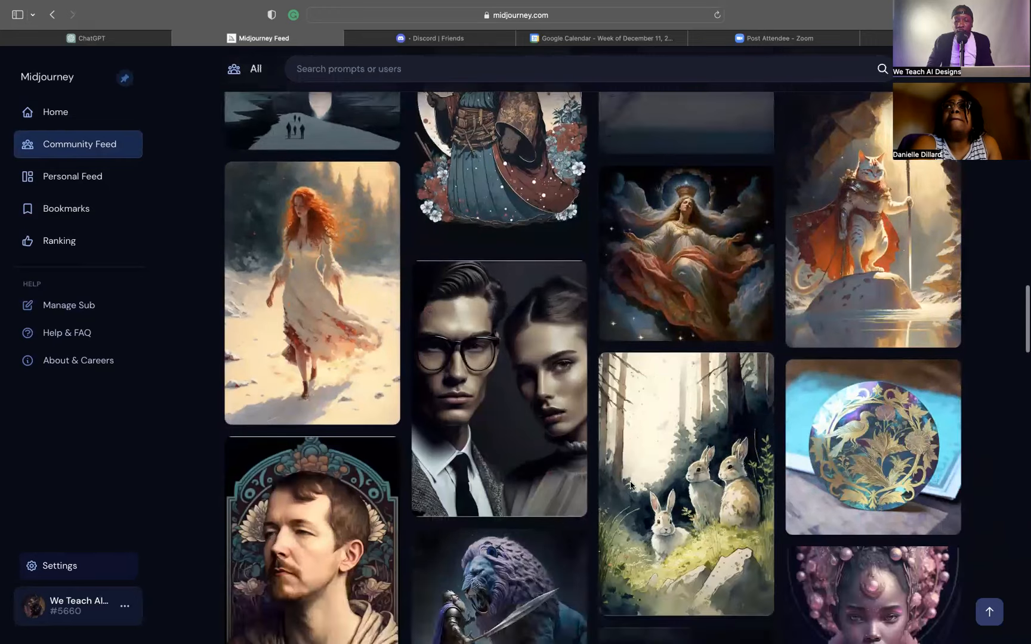
scroll(630, 481, down, 3)
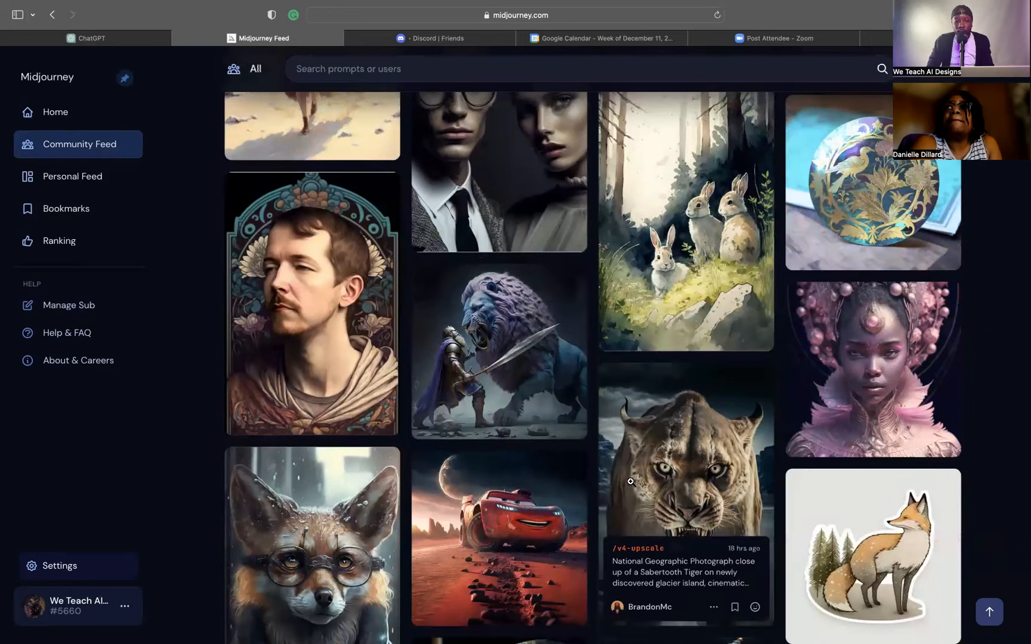
scroll(630, 481, down, 1)
scroll(631, 485, down, 2)
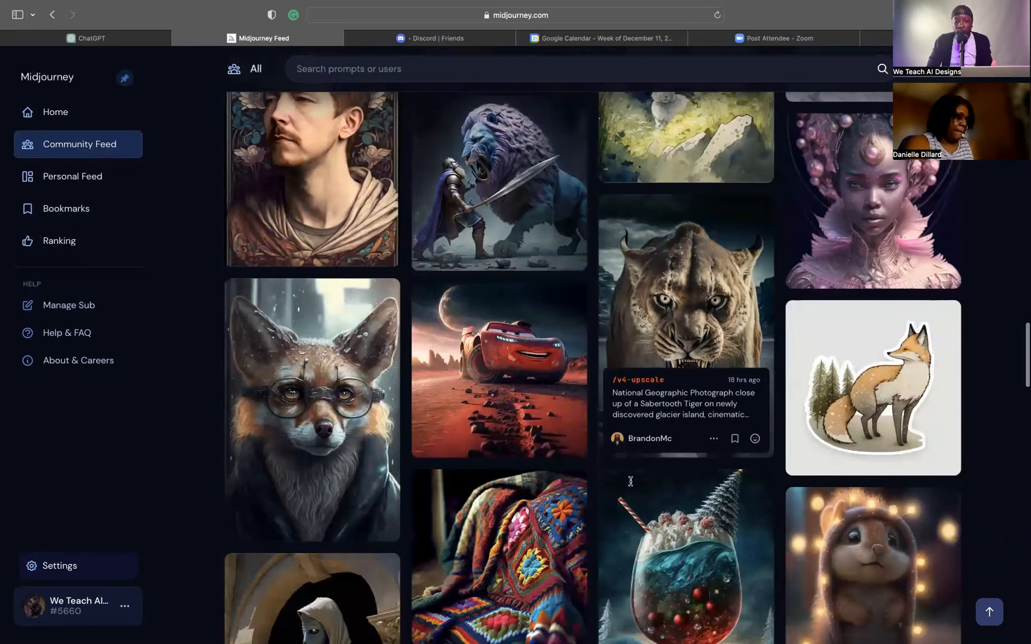
Bookmark the haute couture baroque gown image near the start of the Community Feed and open its options
scroll(630, 482, up, 15)
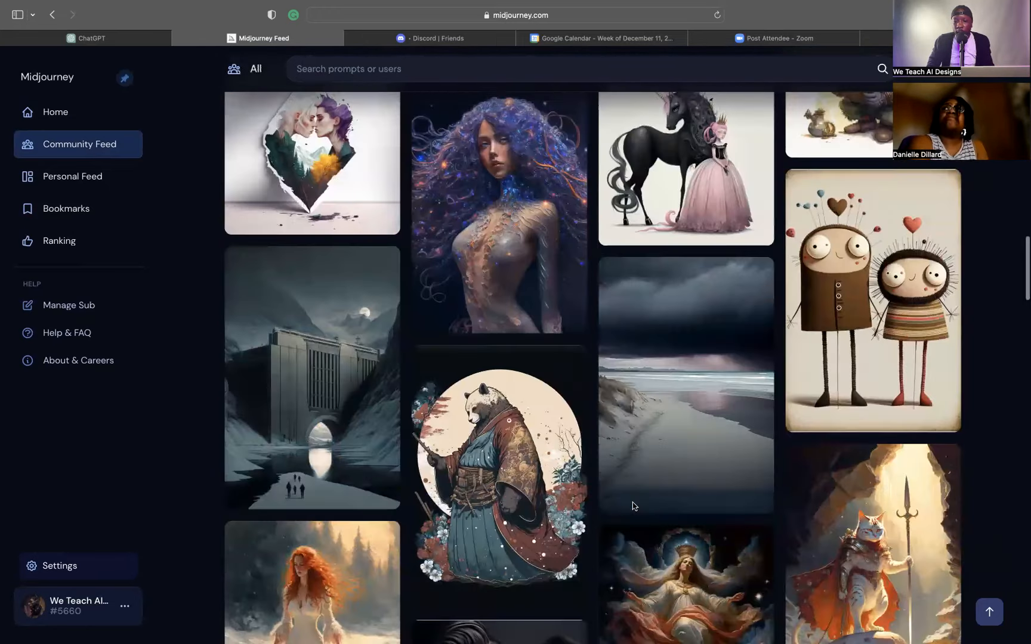
scroll(632, 505, up, 20)
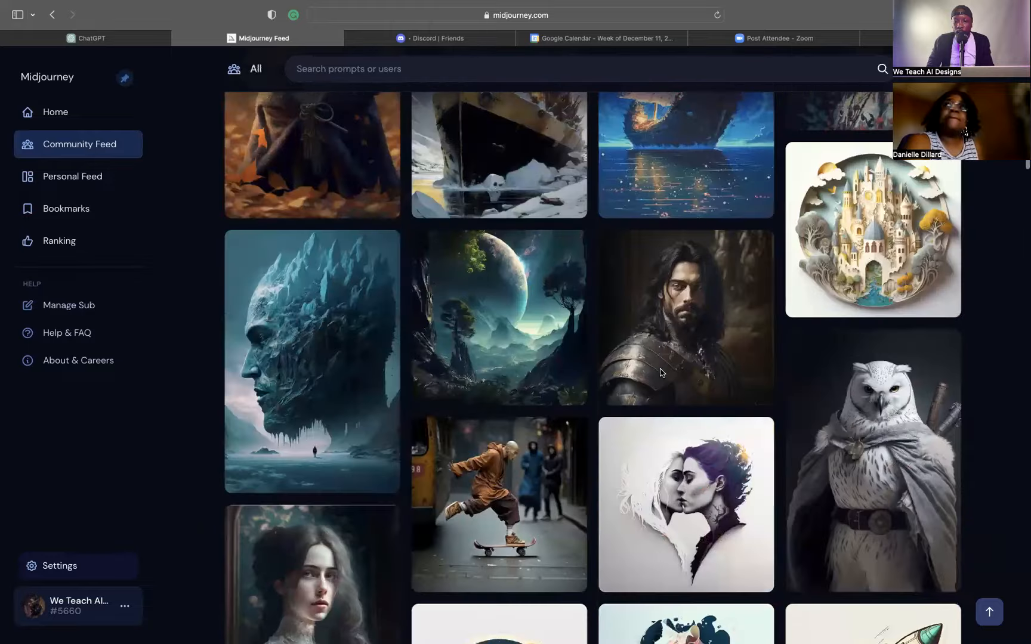
scroll(661, 372, up, 3)
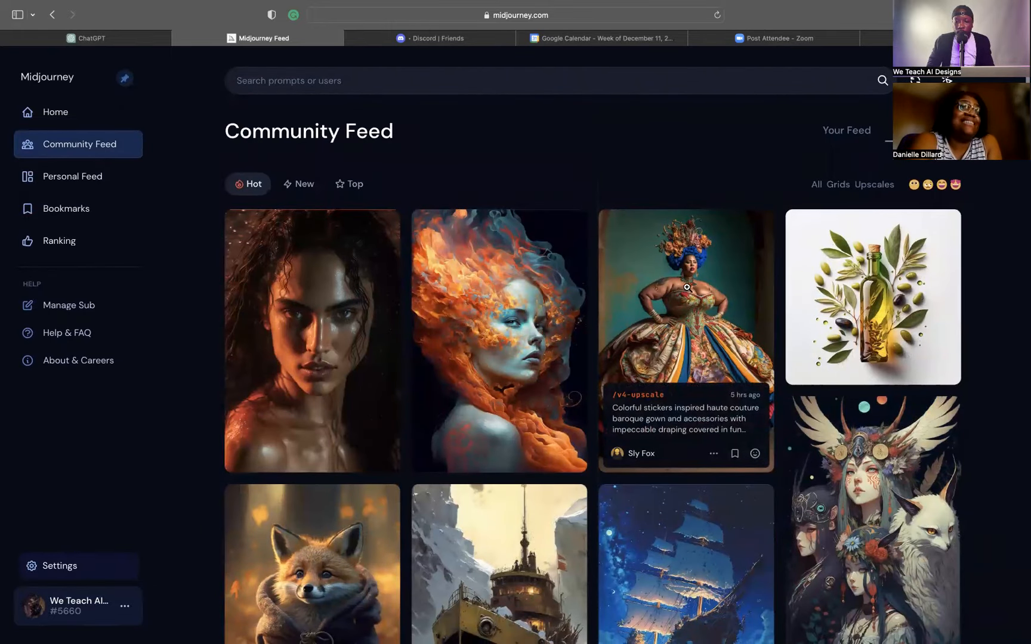
click(734, 455)
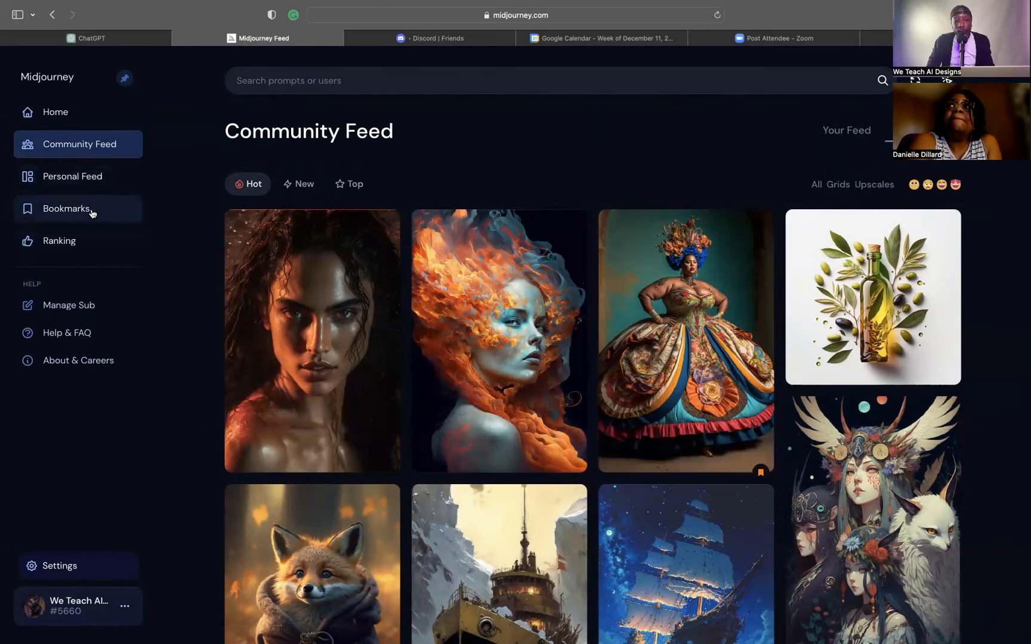
mouse_move(735, 456)
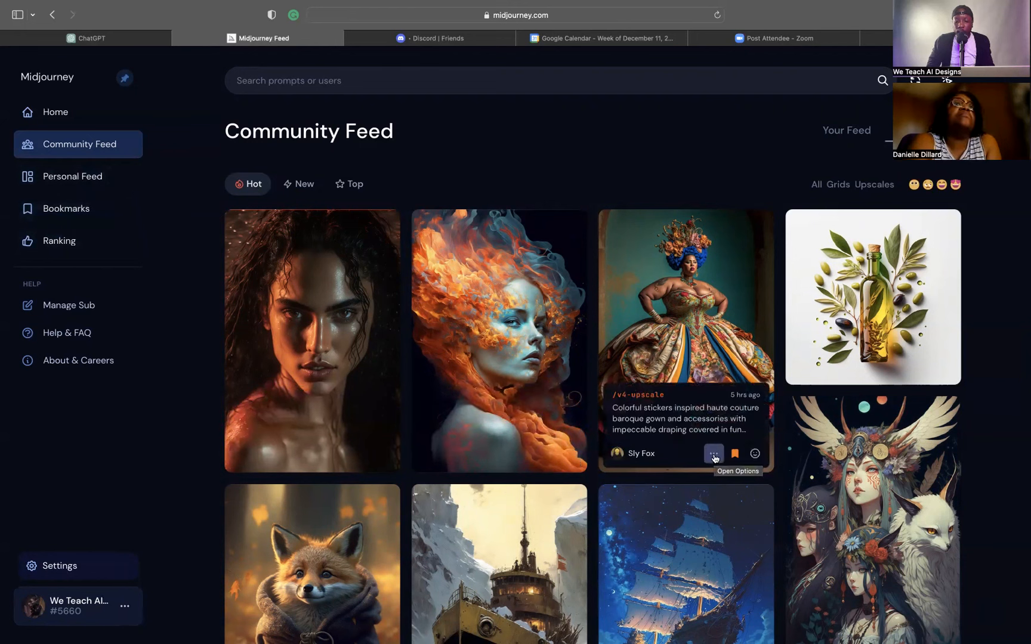
click(714, 455)
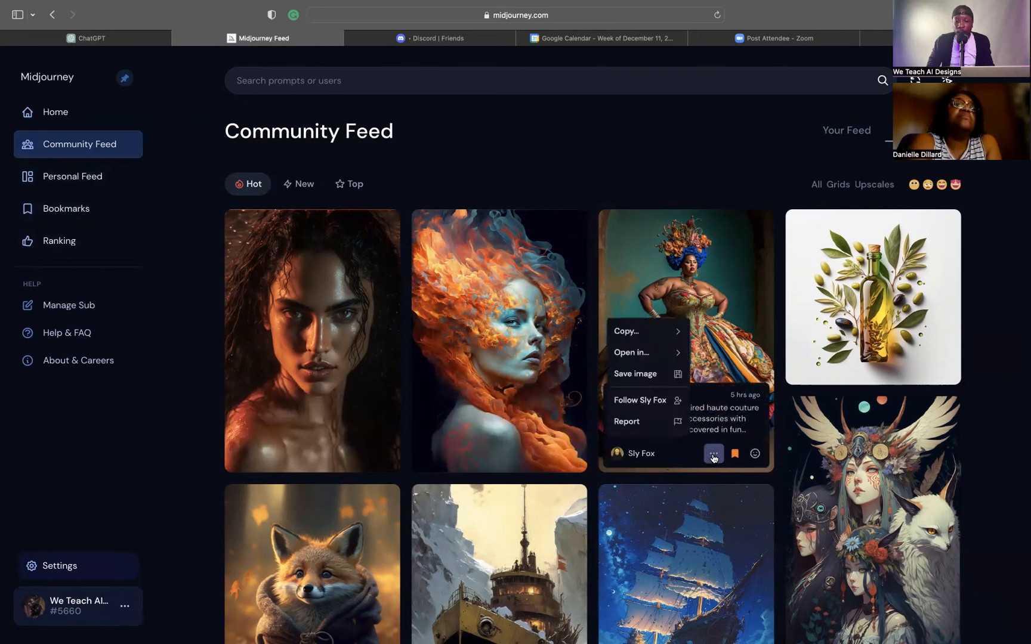
Follow the creator of the haute couture baroque gown image in the Community Feed
click(713, 456)
click(714, 456)
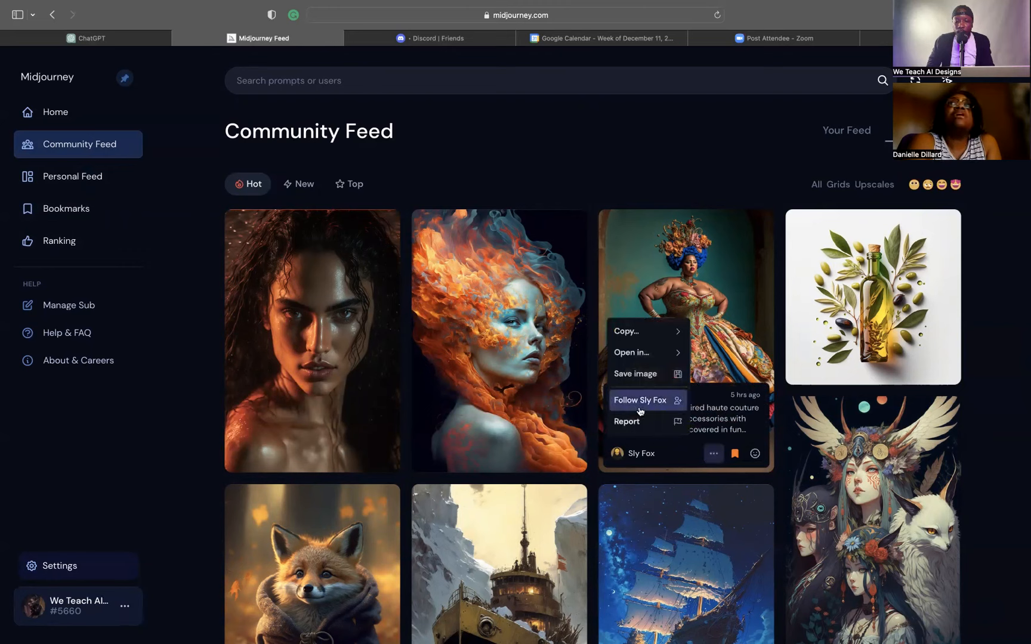
click(639, 407)
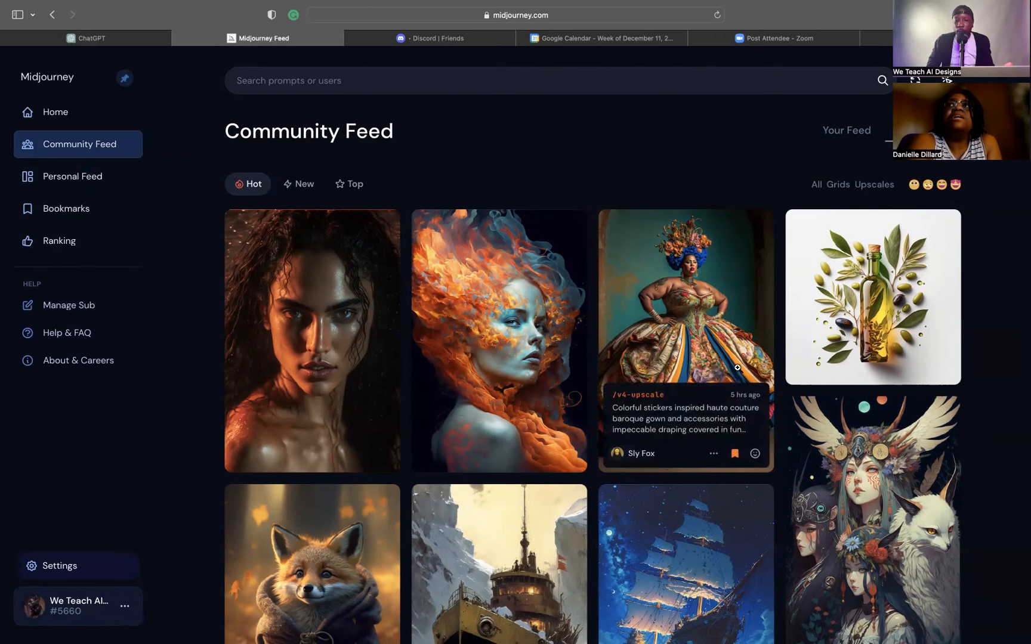
Look through more of the Hot images further down the Community Feed
scroll(745, 382, down, 5)
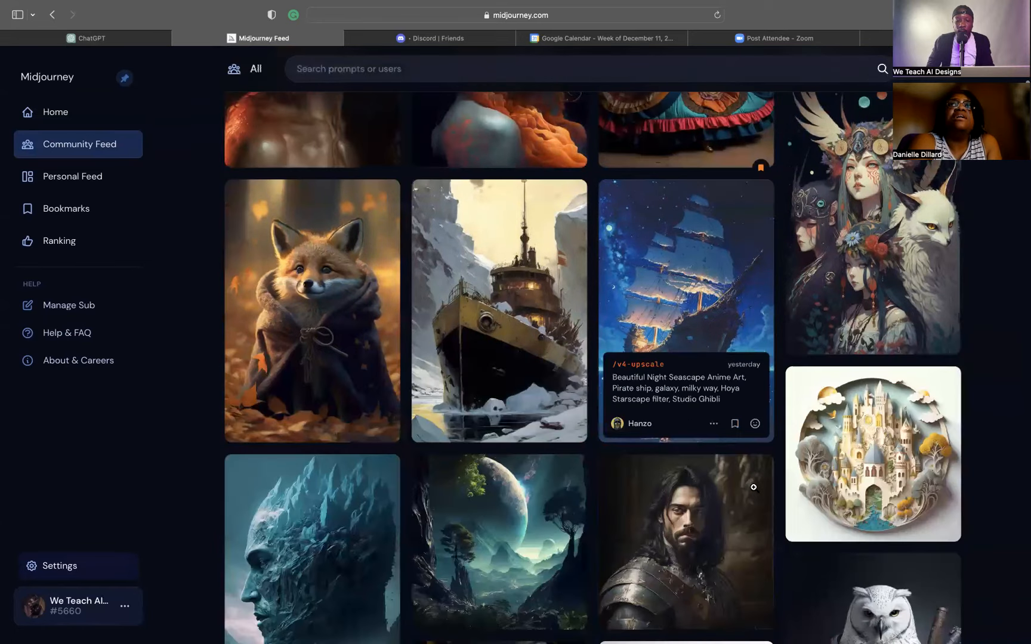
scroll(753, 487, down, 9)
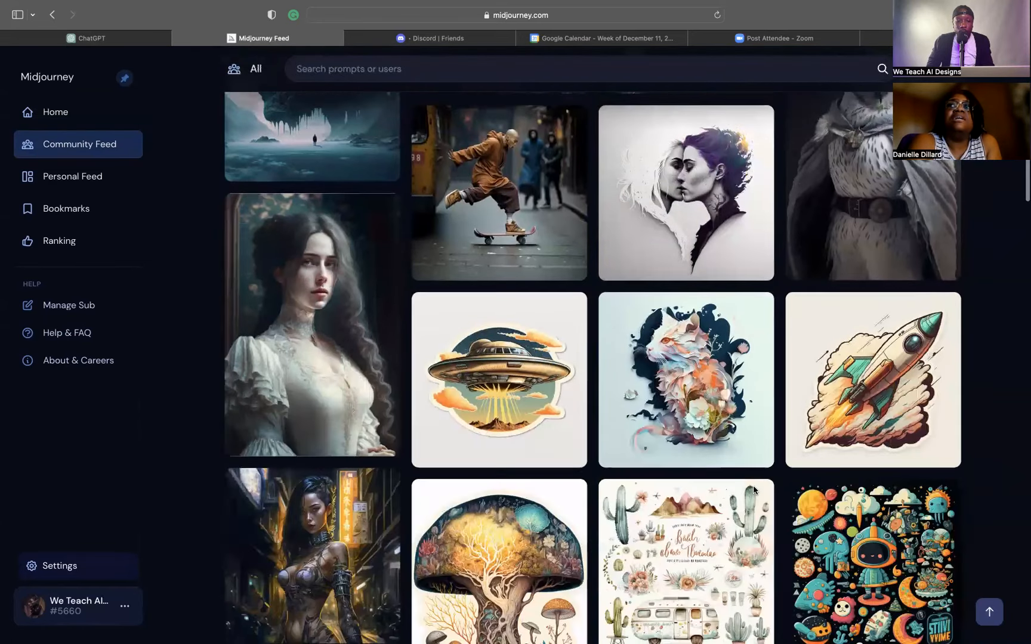
scroll(753, 489, down, 7)
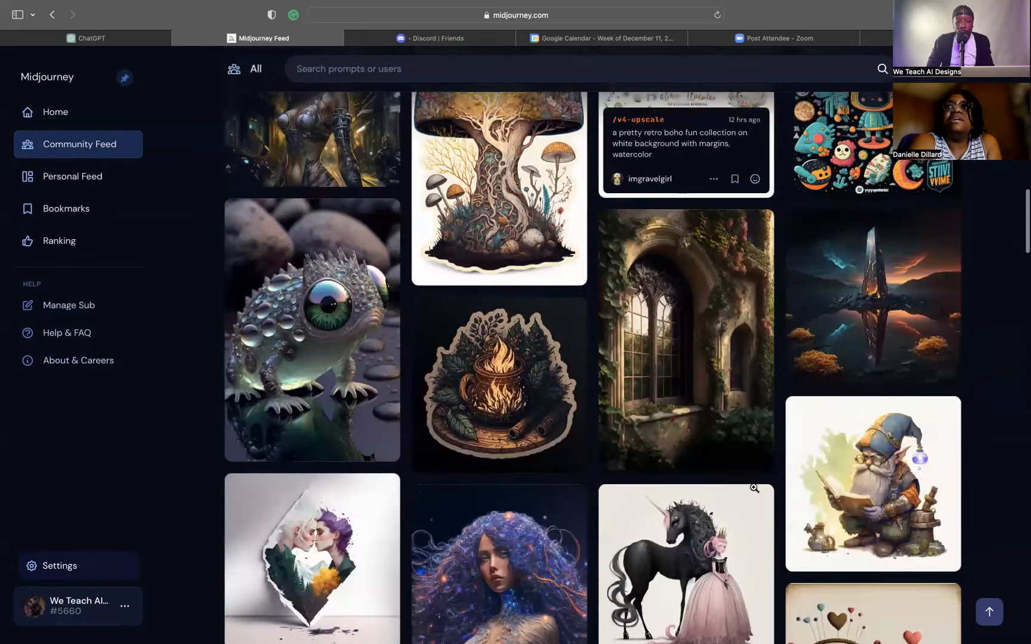
scroll(754, 488, down, 15)
scroll(754, 489, down, 8)
scroll(753, 487, down, 3)
scroll(754, 488, up, 8)
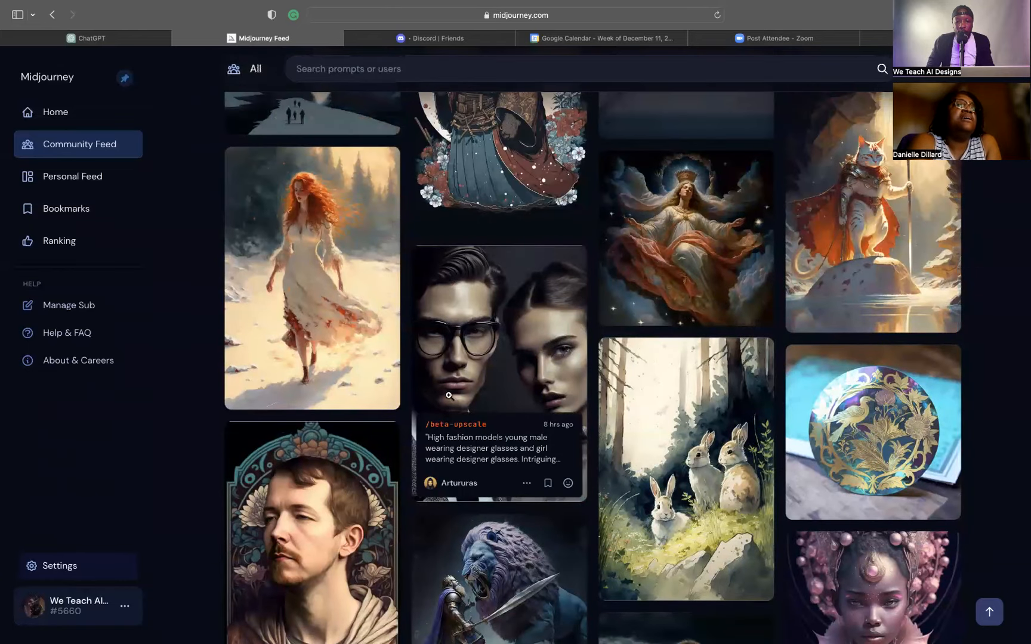
Open the high fashion models with designer glasses image and examine the enlarged picture together with its full prompt
click(551, 400)
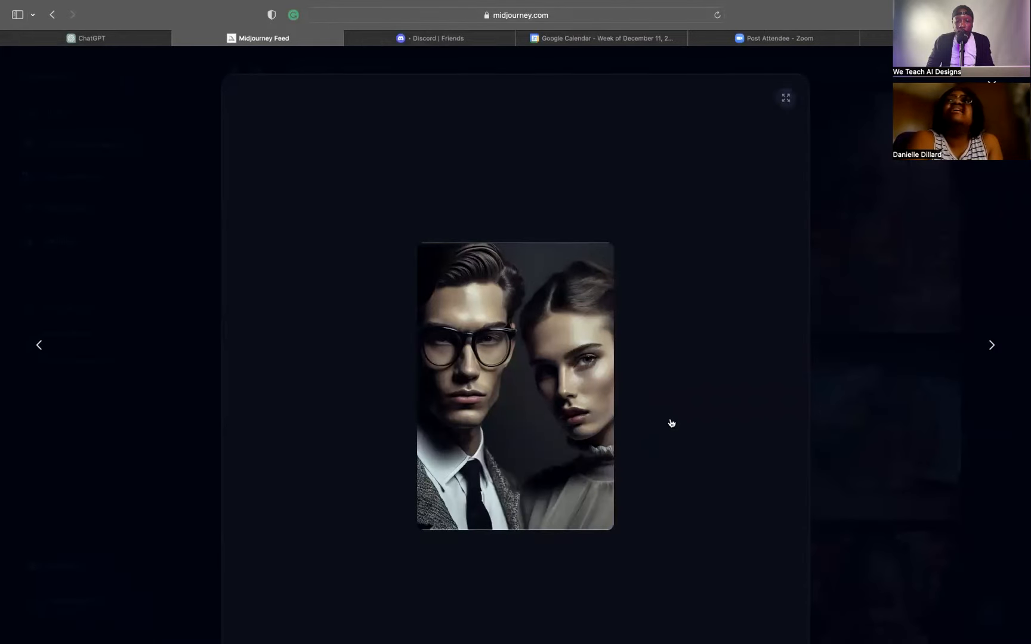
scroll(599, 455, down, 4)
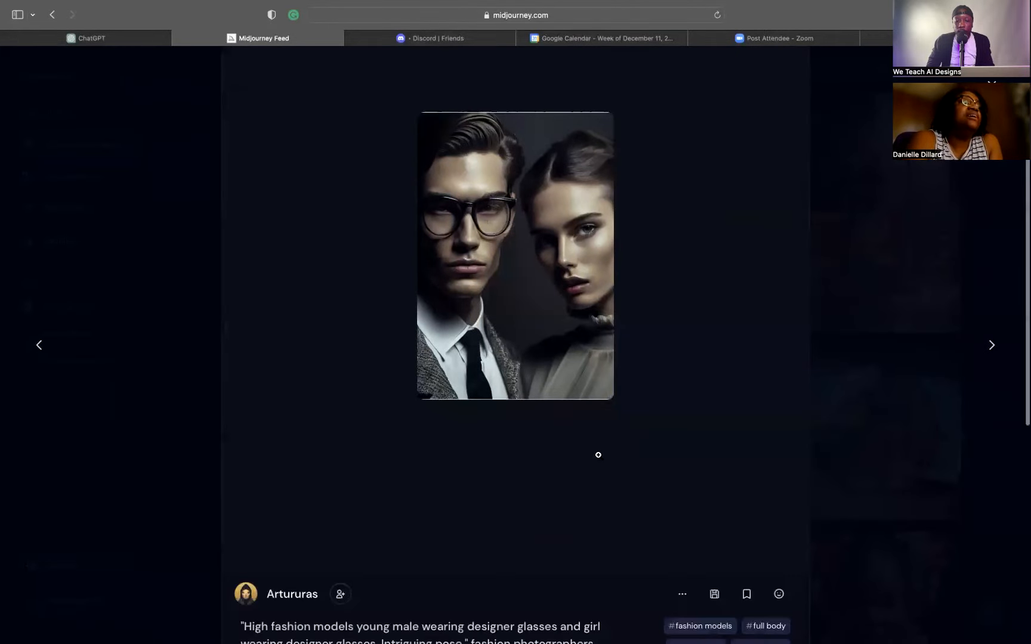
scroll(599, 458, down, 2)
scroll(598, 458, down, 3)
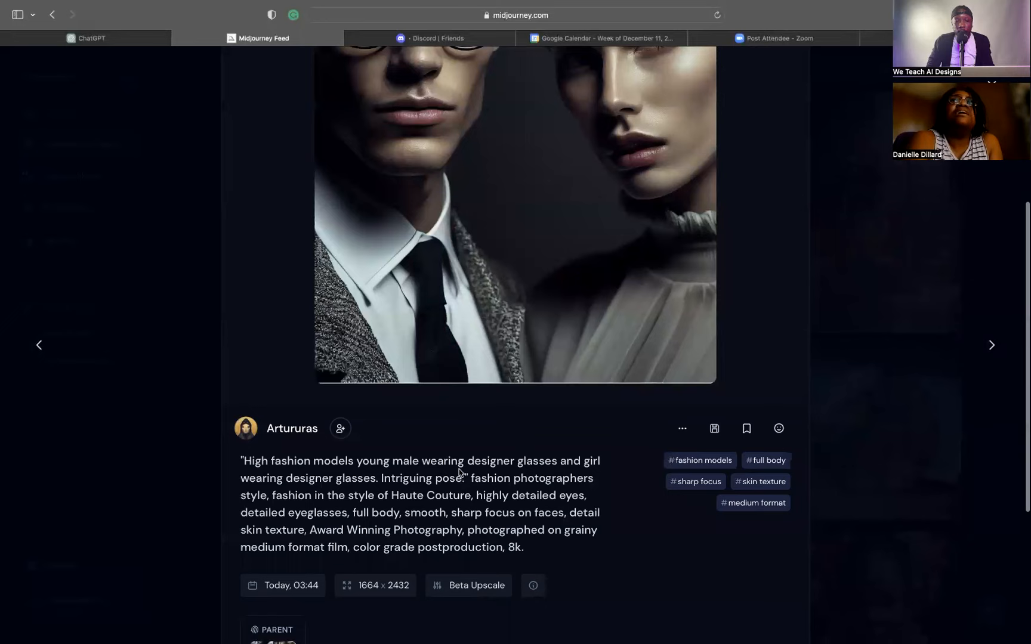
scroll(460, 470, up, 4)
scroll(459, 469, down, 6)
scroll(459, 469, up, 1)
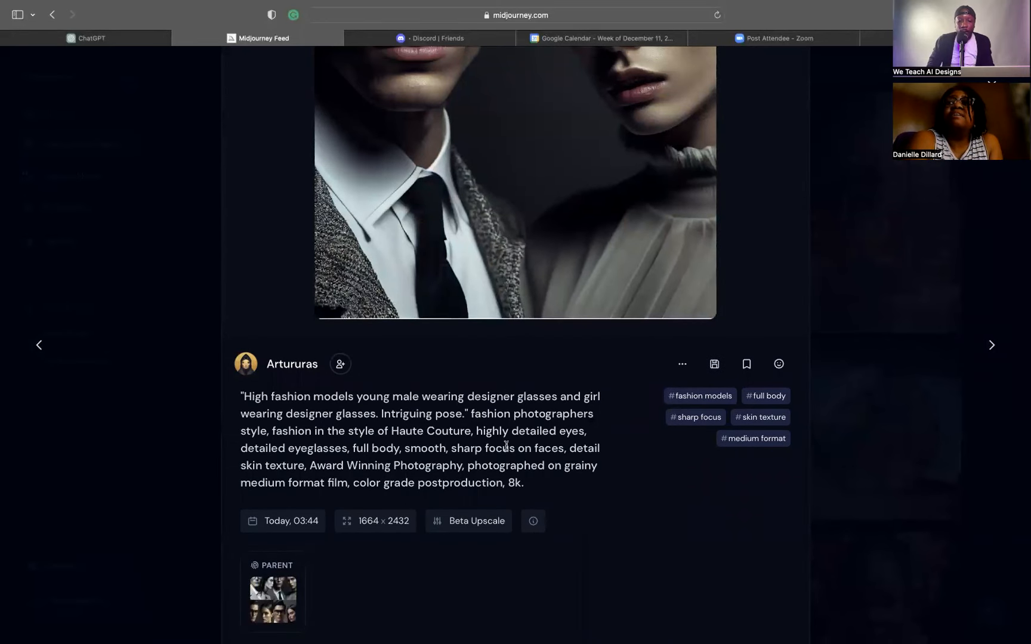
scroll(506, 445, up, 6)
scroll(506, 445, up, 4)
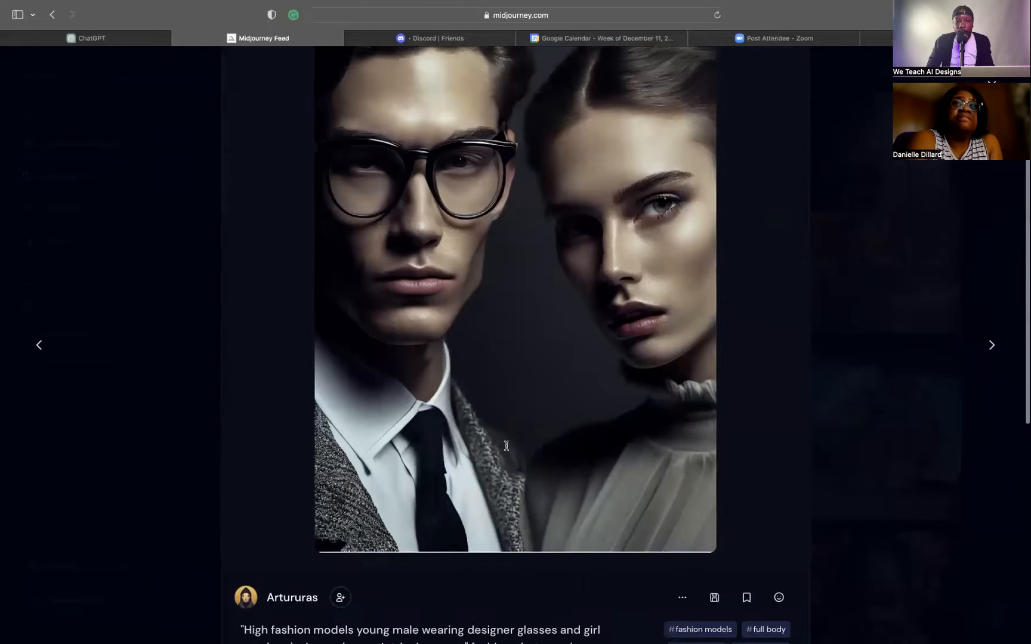
scroll(506, 445, down, 7)
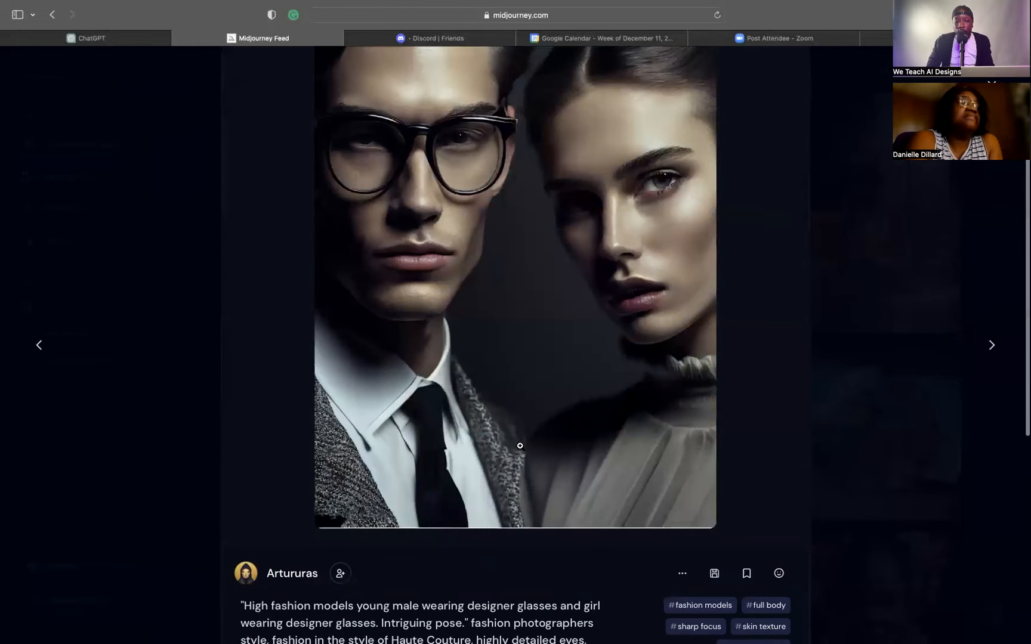
scroll(548, 463, down, 2)
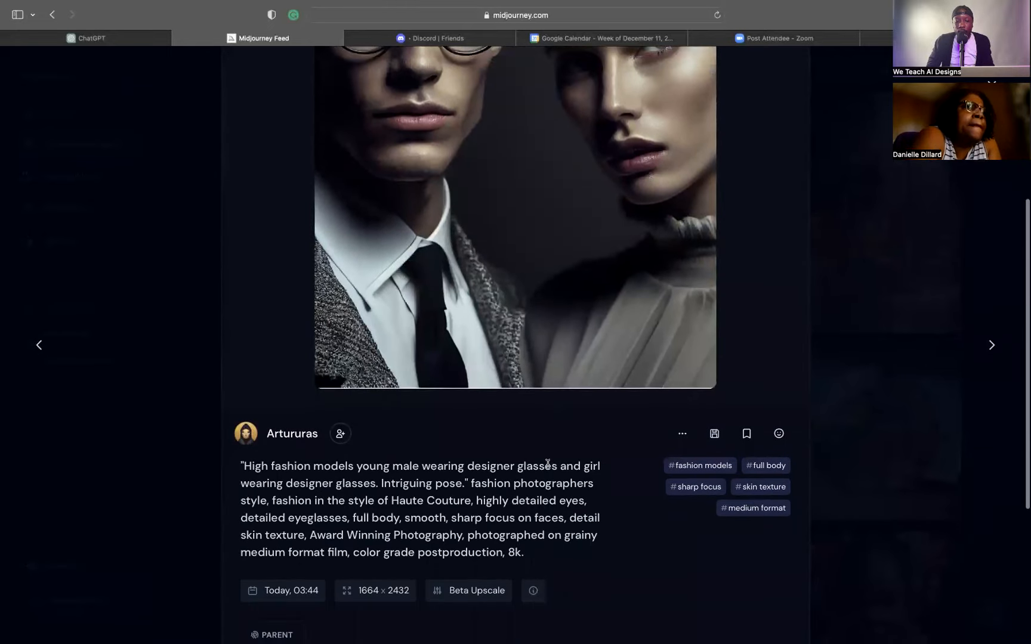
View the copy options available for the high fashion models image and dismiss them
click(682, 435)
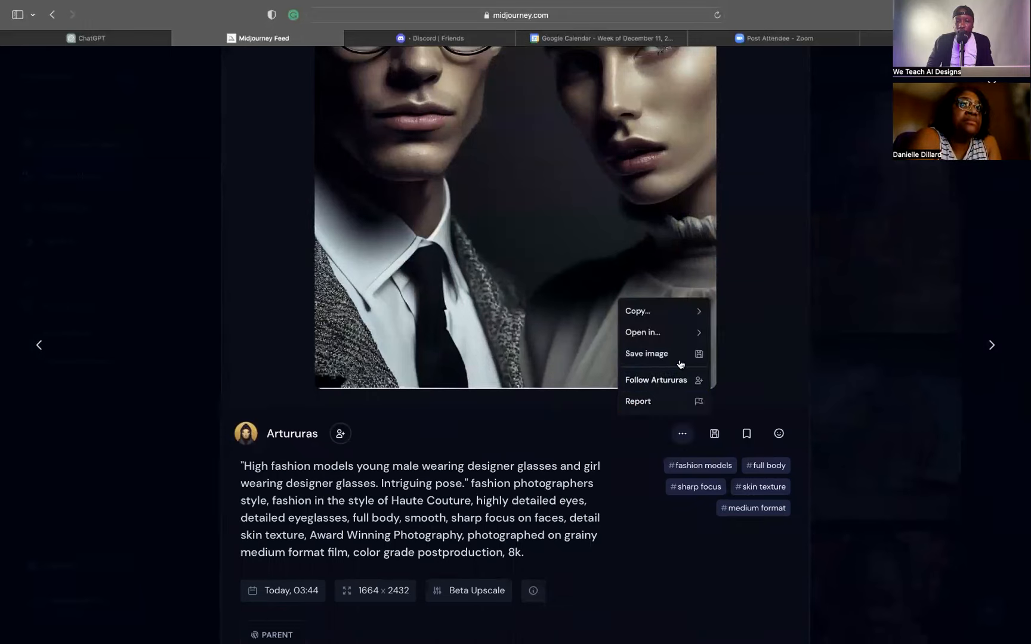
mouse_move(673, 322)
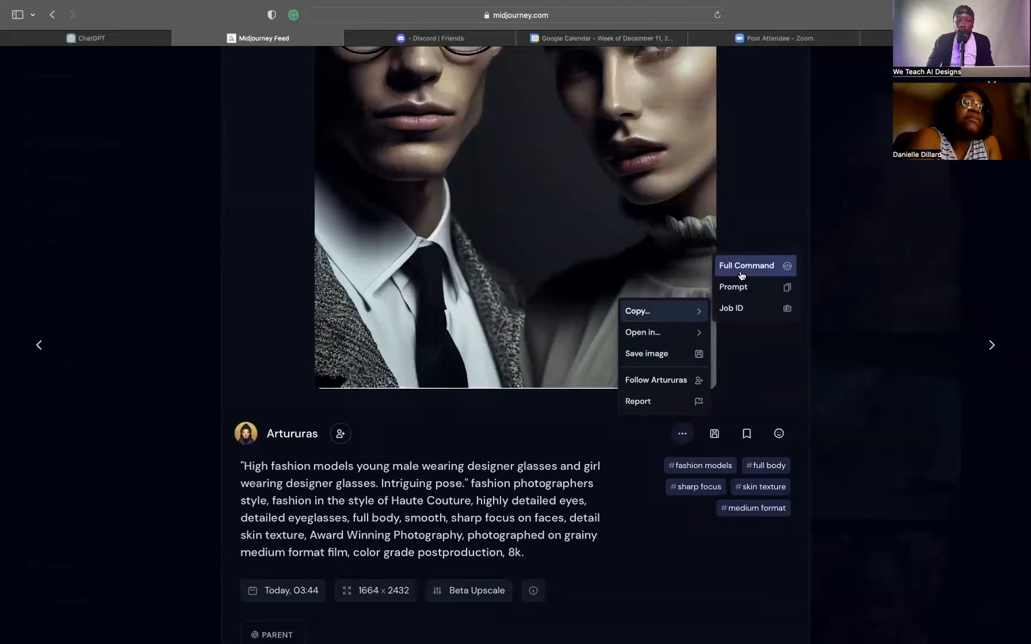
click(588, 477)
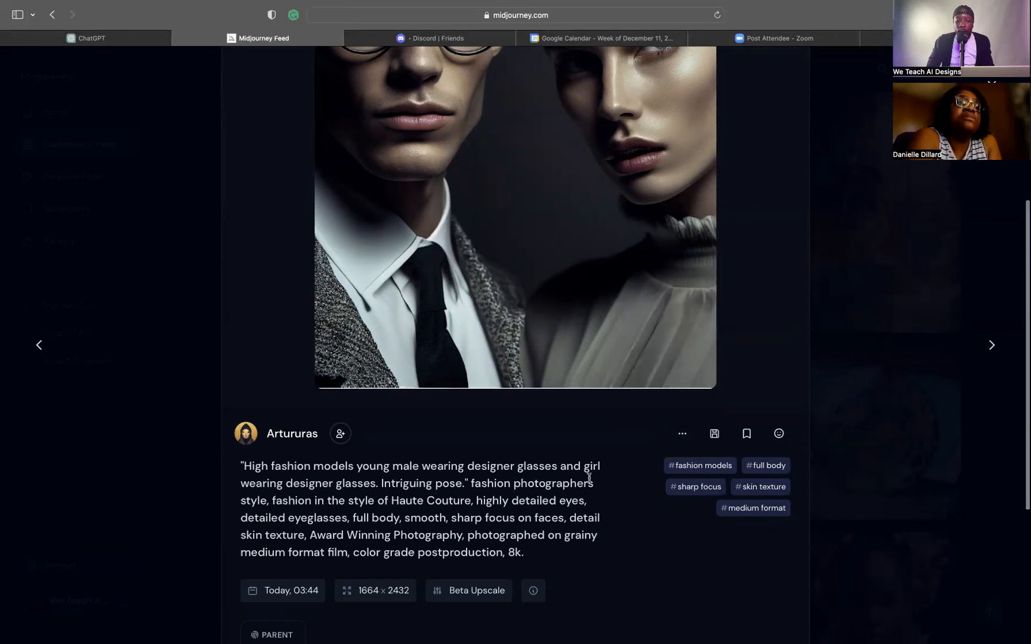
Examine the hashtags, parent grid and related section in the details of the high fashion models image
scroll(589, 477, down, 5)
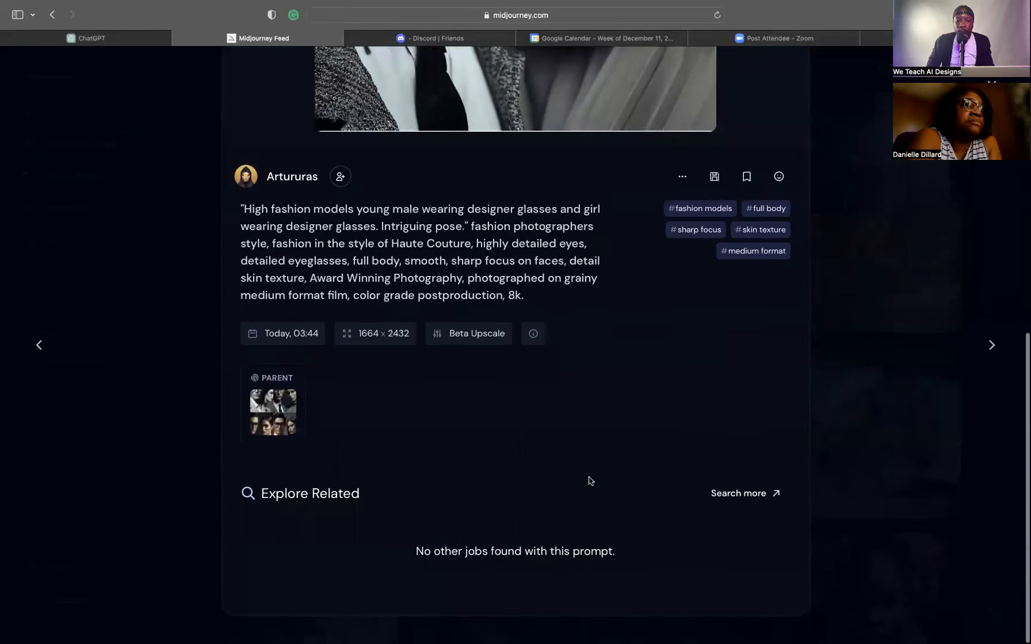
scroll(589, 480, up, 3)
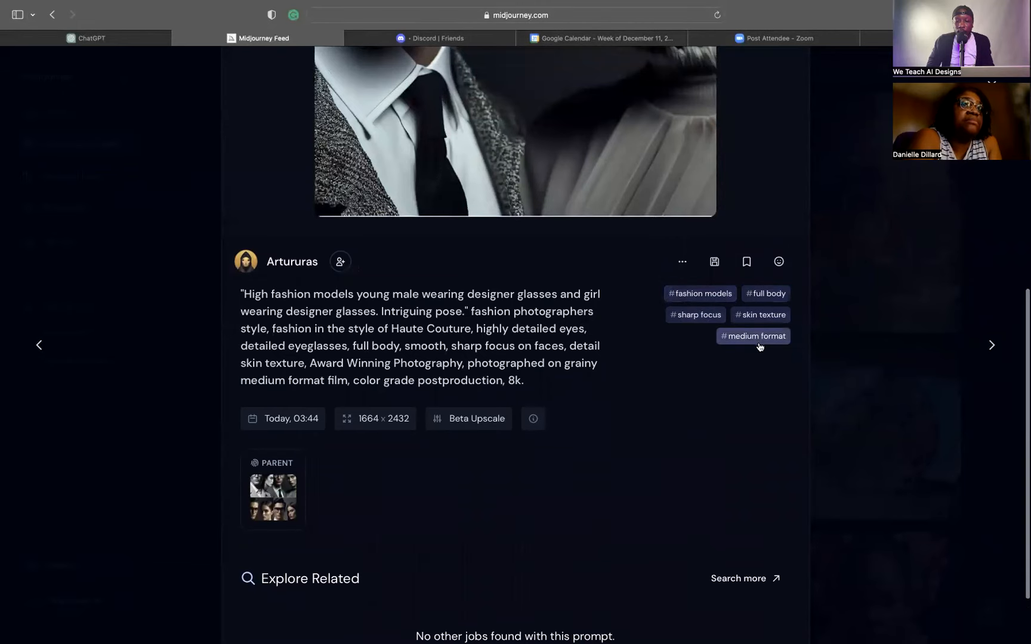
scroll(567, 346, up, 1)
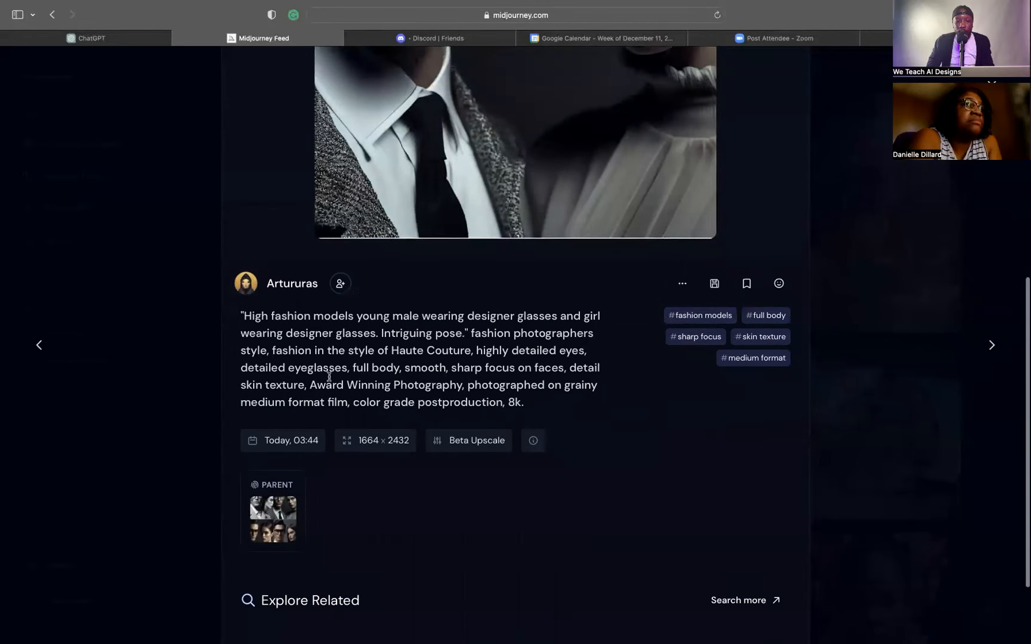
scroll(448, 350, up, 1)
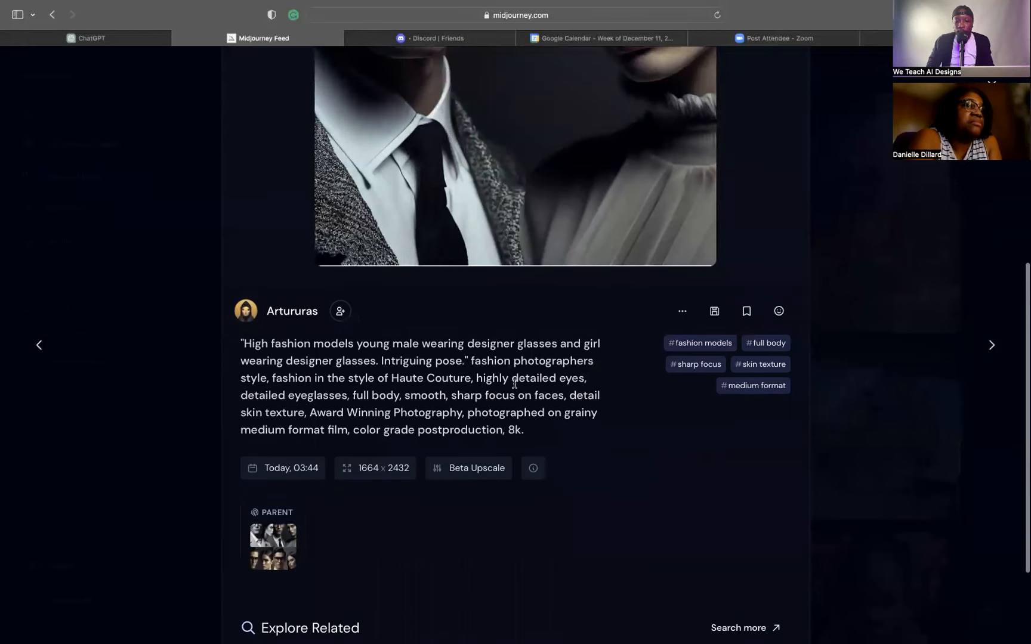
Copy the full command of the high fashion models image
click(682, 310)
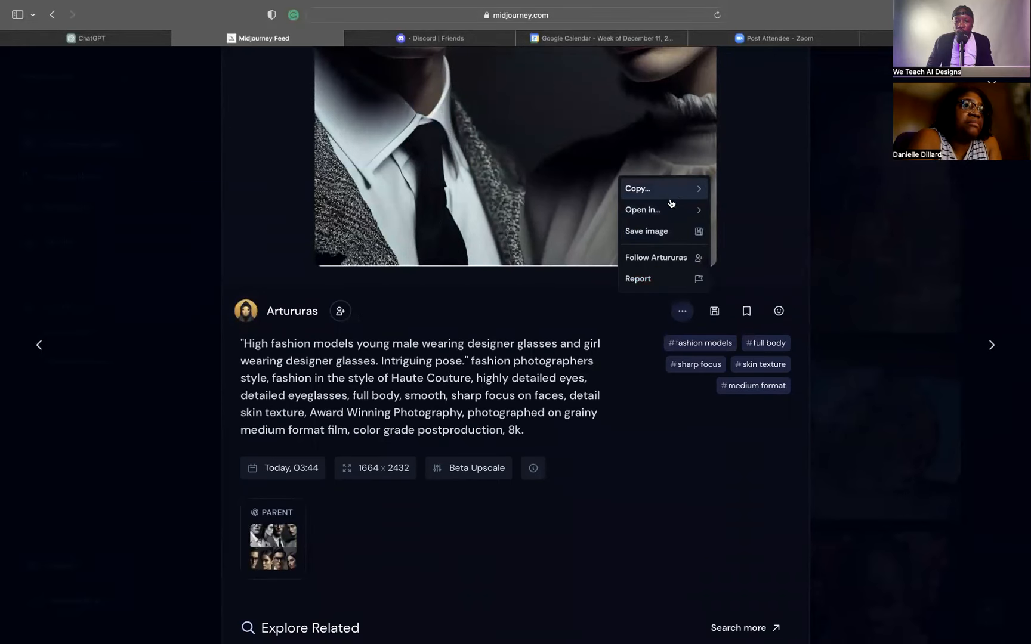
mouse_move(672, 197)
click(738, 151)
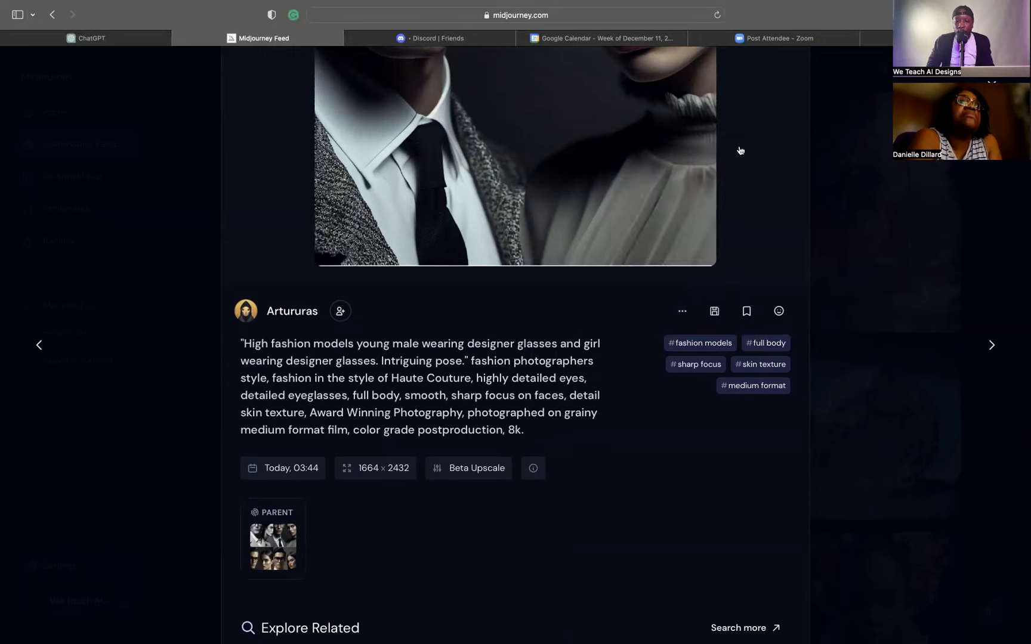
scroll(582, 359, up, 10)
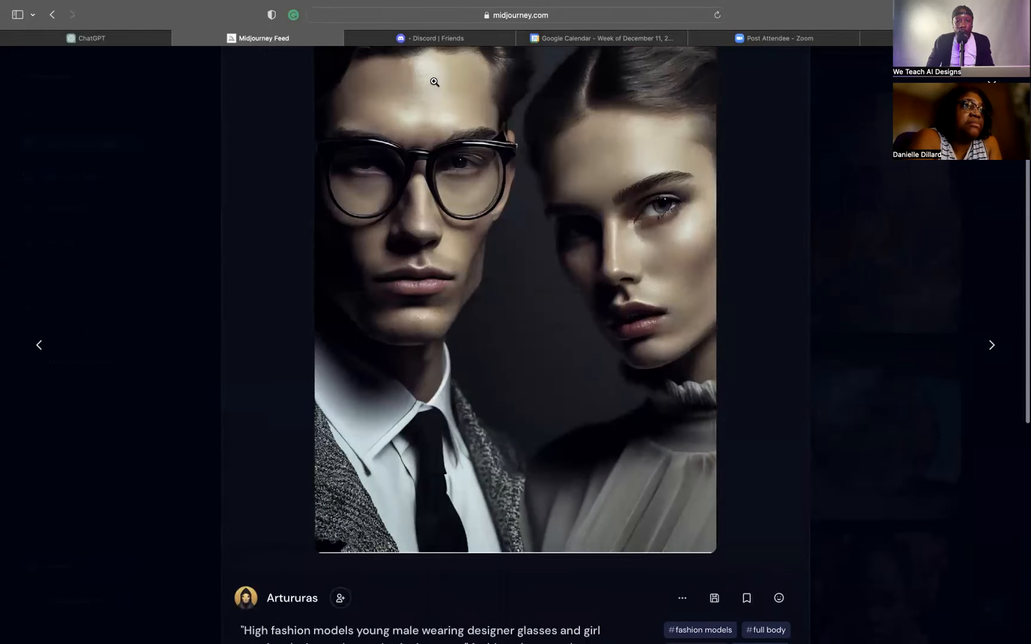
Switch to Discord, open the Midjourney server and look through its list of channels
click(441, 39)
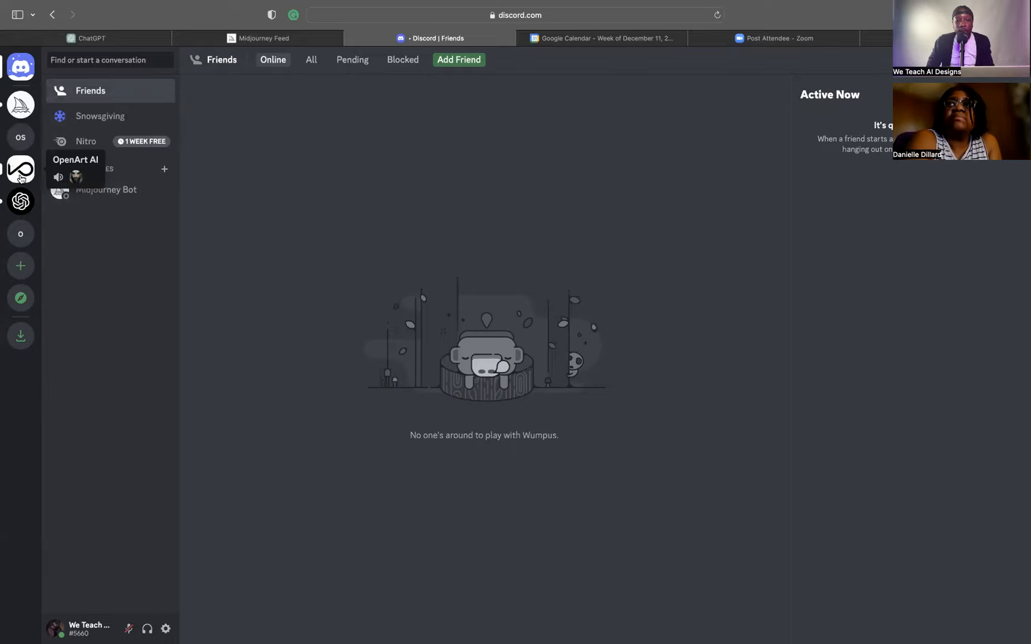
click(22, 112)
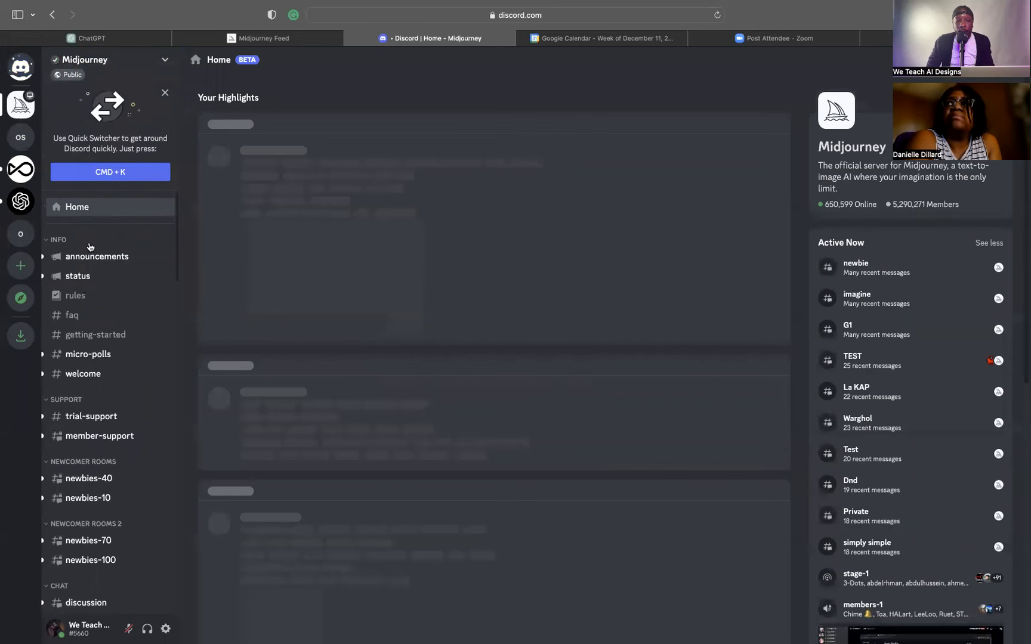
scroll(89, 382, down, 2)
mouse_move(94, 448)
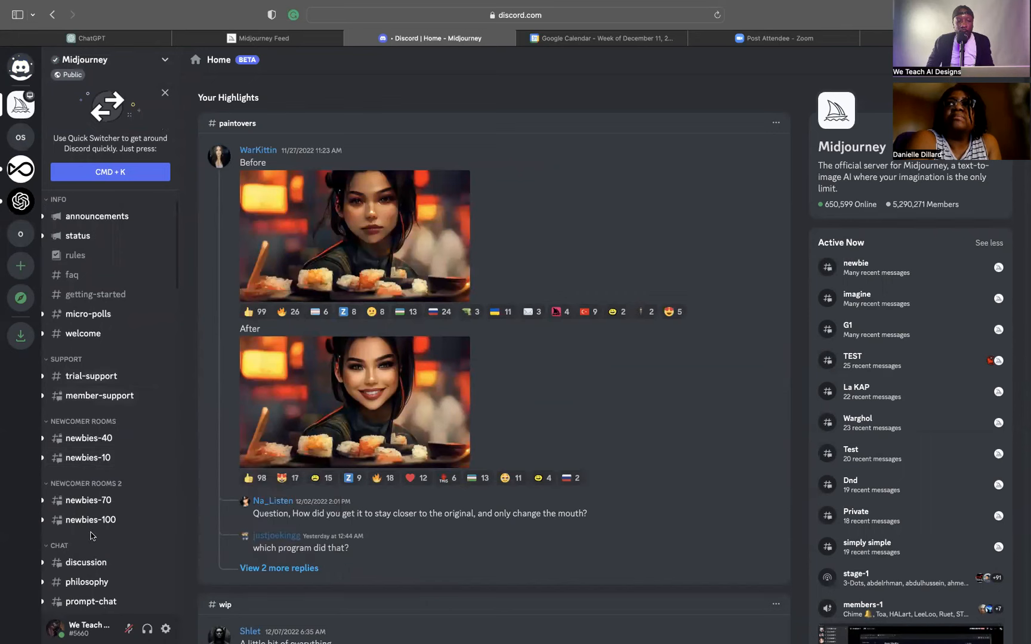
scroll(91, 535, down, 5)
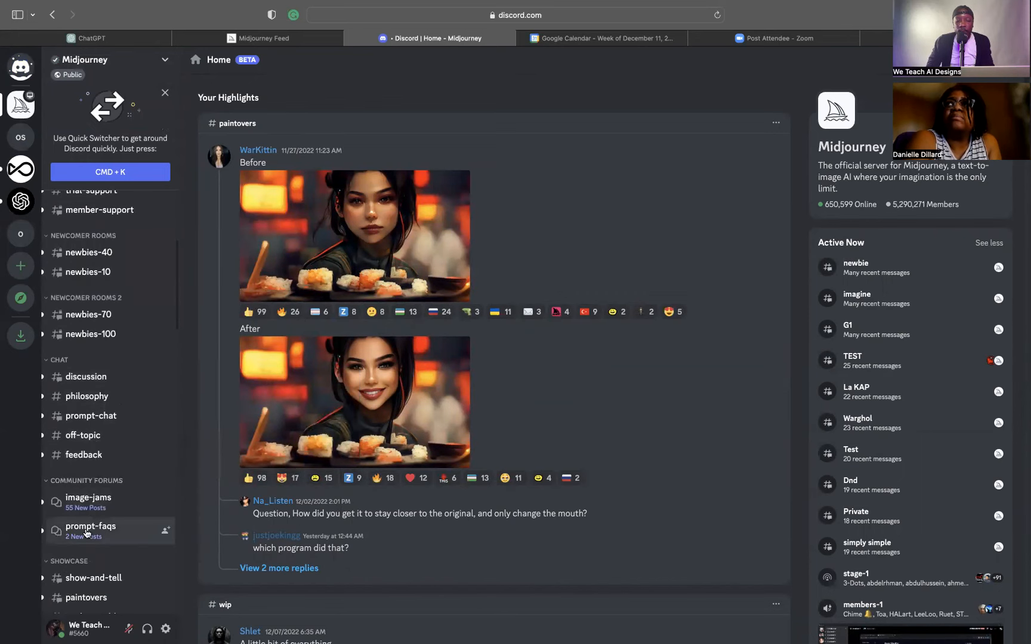
scroll(88, 531, down, 1)
Look through the highlighted image posts on the Midjourney server's home page
scroll(308, 451, down, 20)
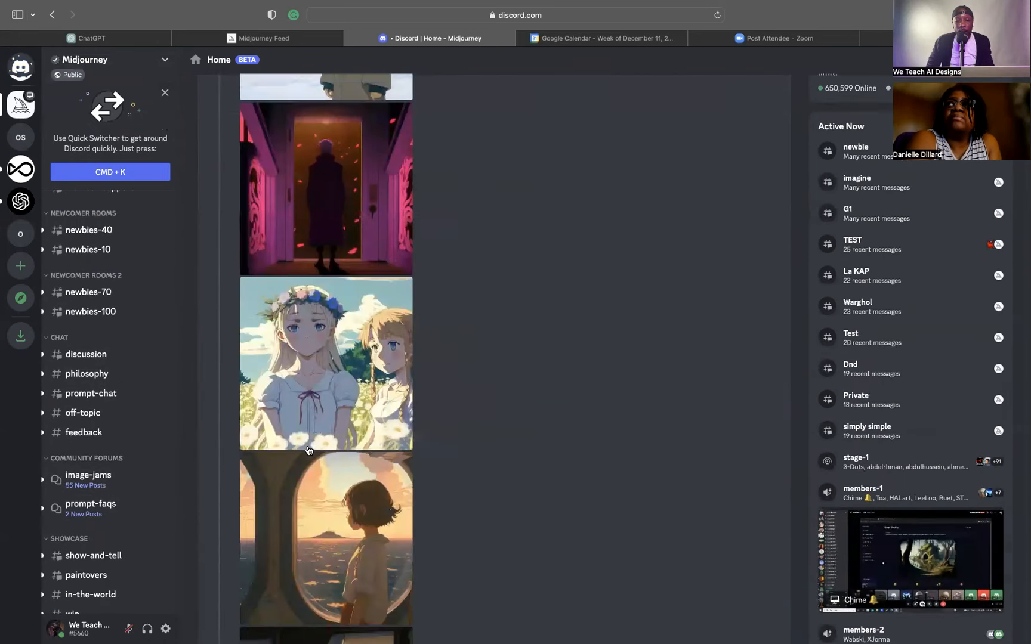
scroll(309, 450, down, 2)
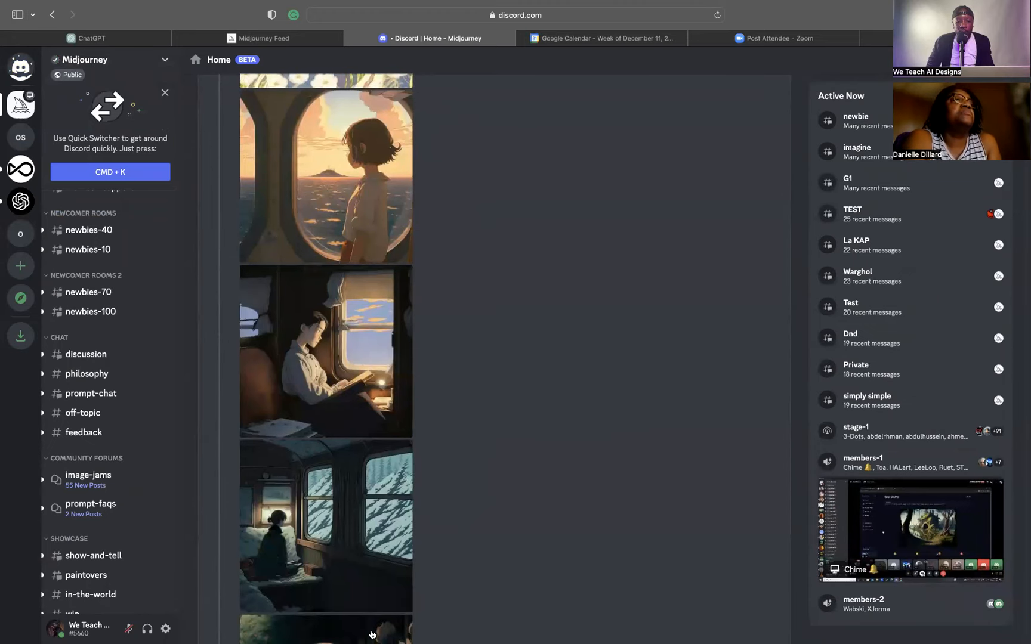
scroll(348, 393, down, 8)
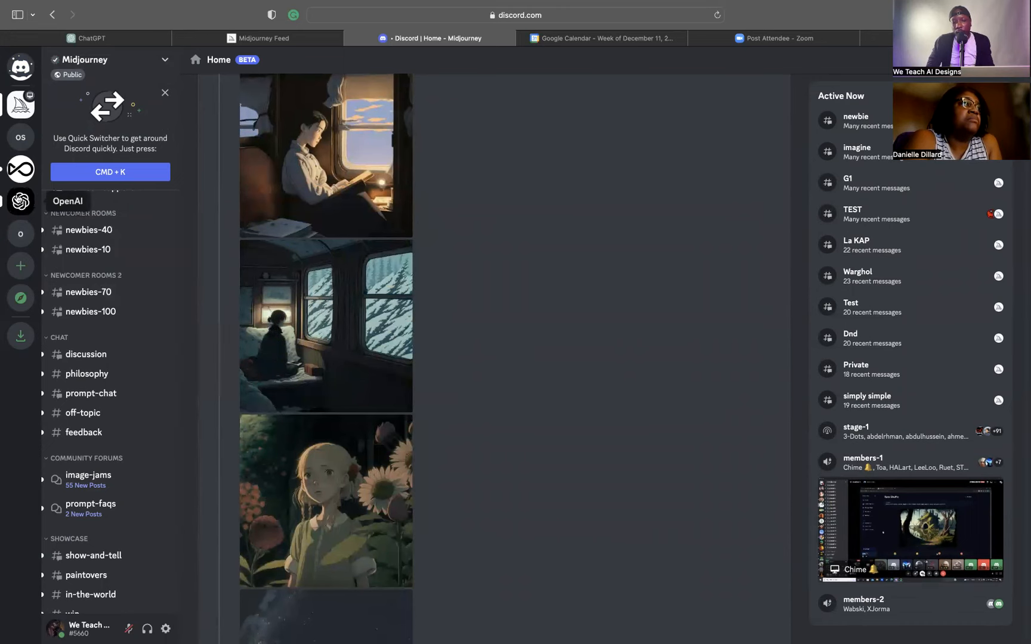
Open the direct messages with Midjourney Bot and look through the earlier skateboarding grandfather prompts and image grids
click(16, 72)
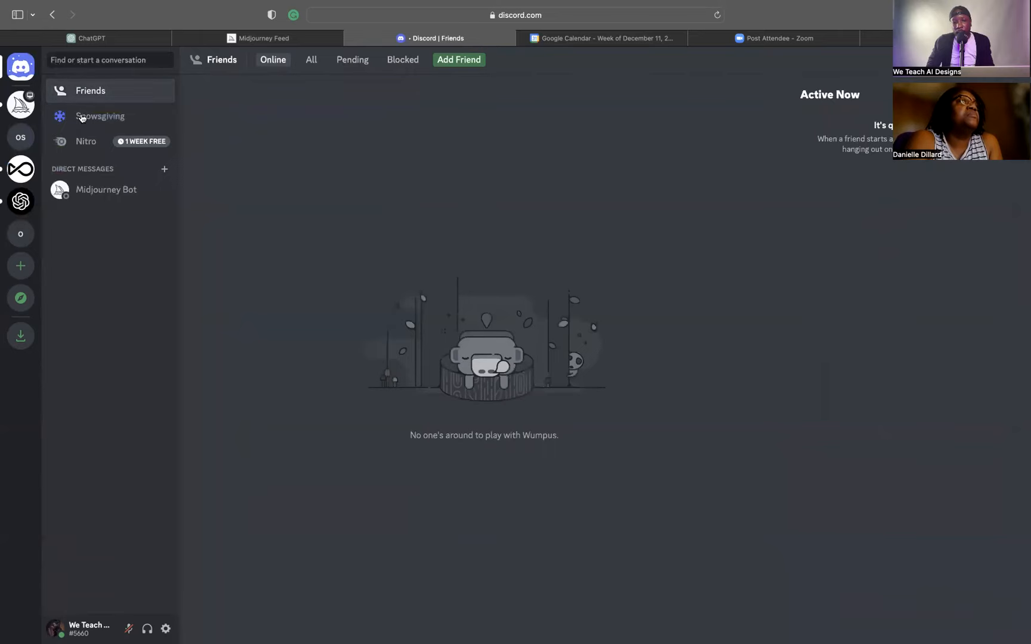
click(91, 192)
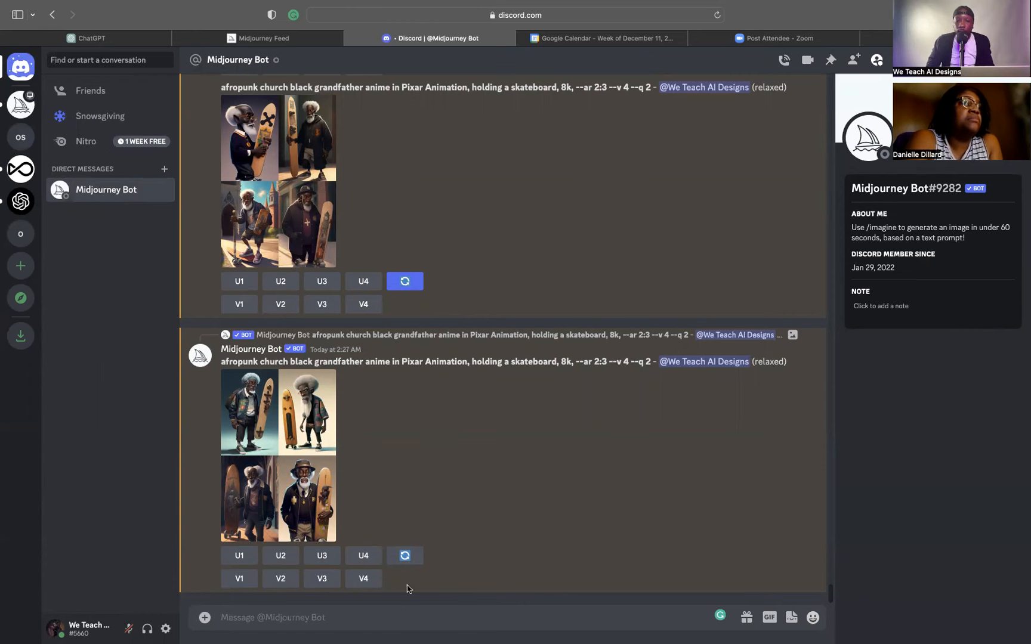
scroll(439, 382, up, 7)
scroll(440, 384, up, 14)
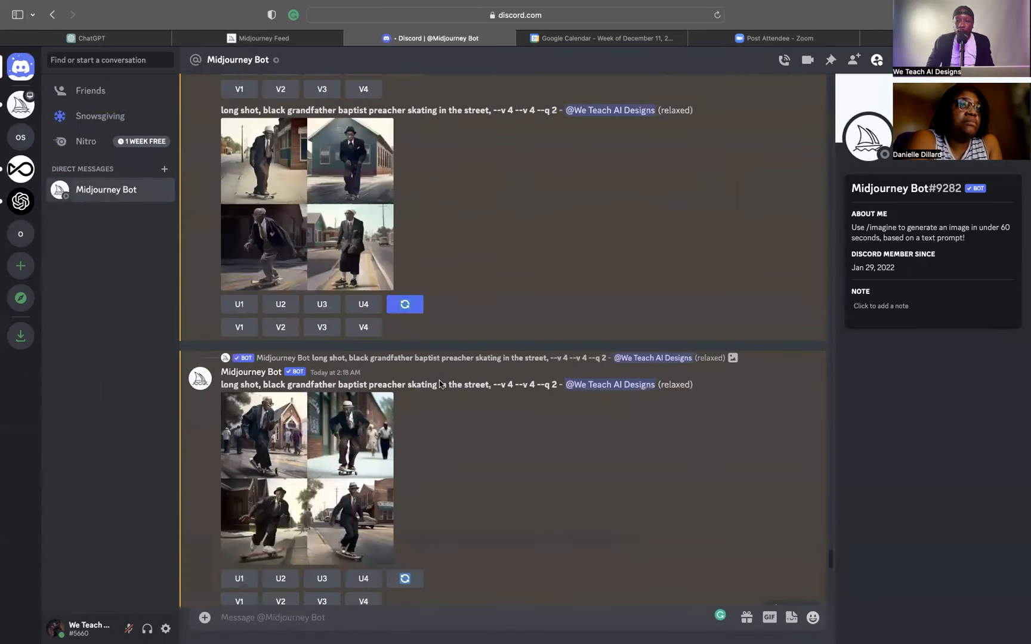
scroll(440, 381, down, 14)
scroll(439, 382, down, 8)
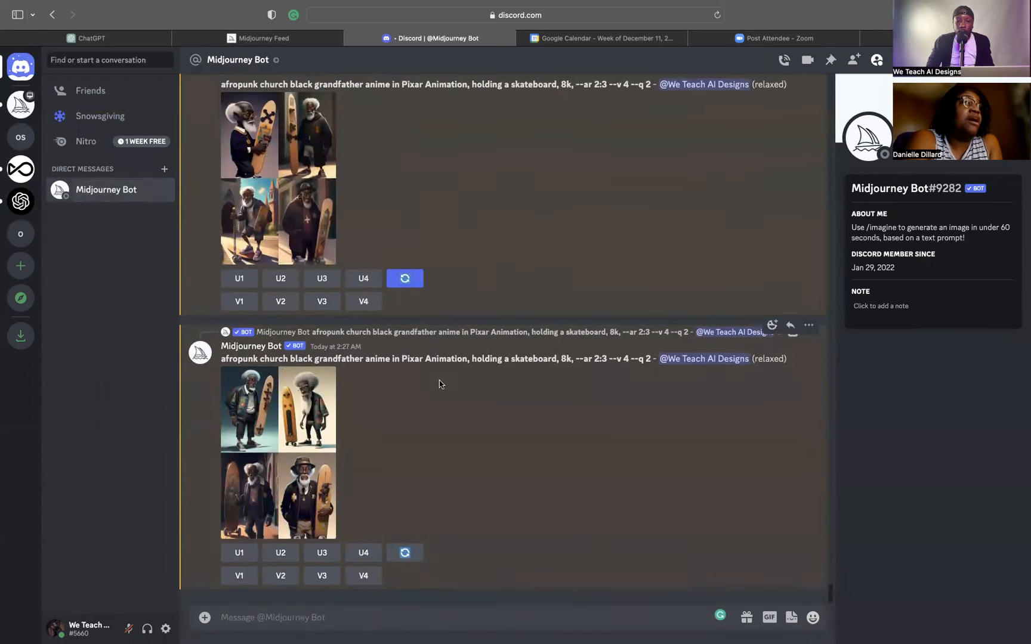
scroll(439, 383, up, 15)
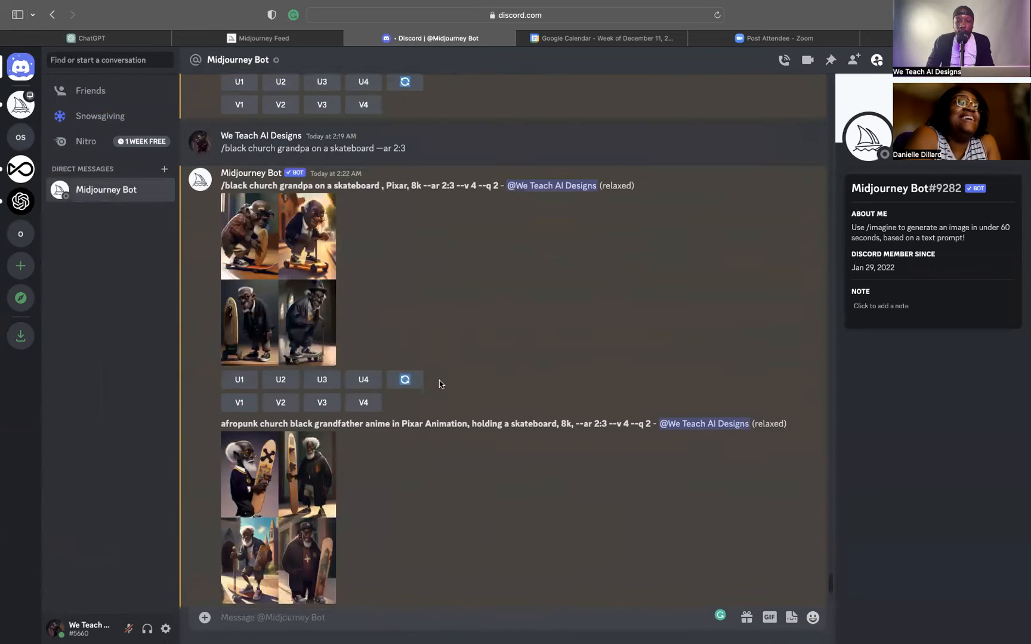
Look back through the older Midjourney Bot messages to the Batman, baby Yoda and Miami Carnival prompts and image grids
scroll(439, 383, up, 20)
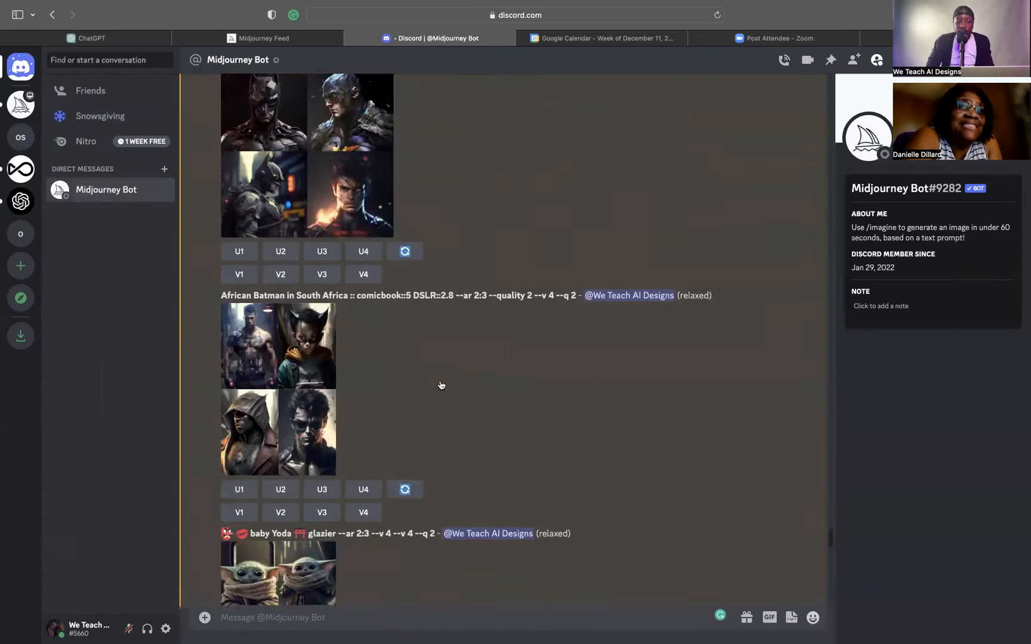
scroll(440, 383, up, 5)
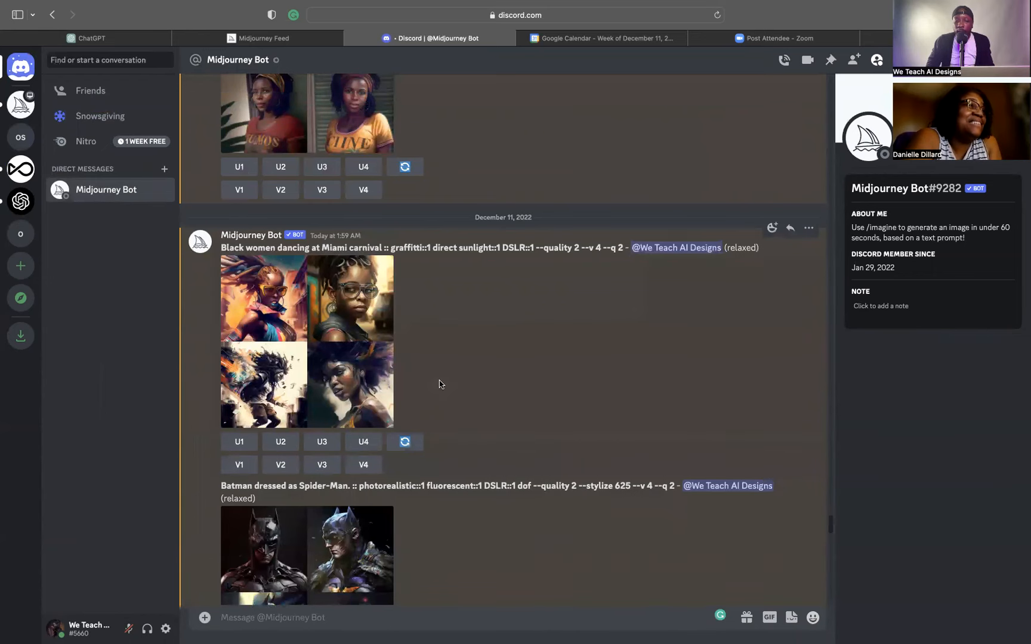
scroll(440, 383, up, 5)
scroll(440, 384, up, 12)
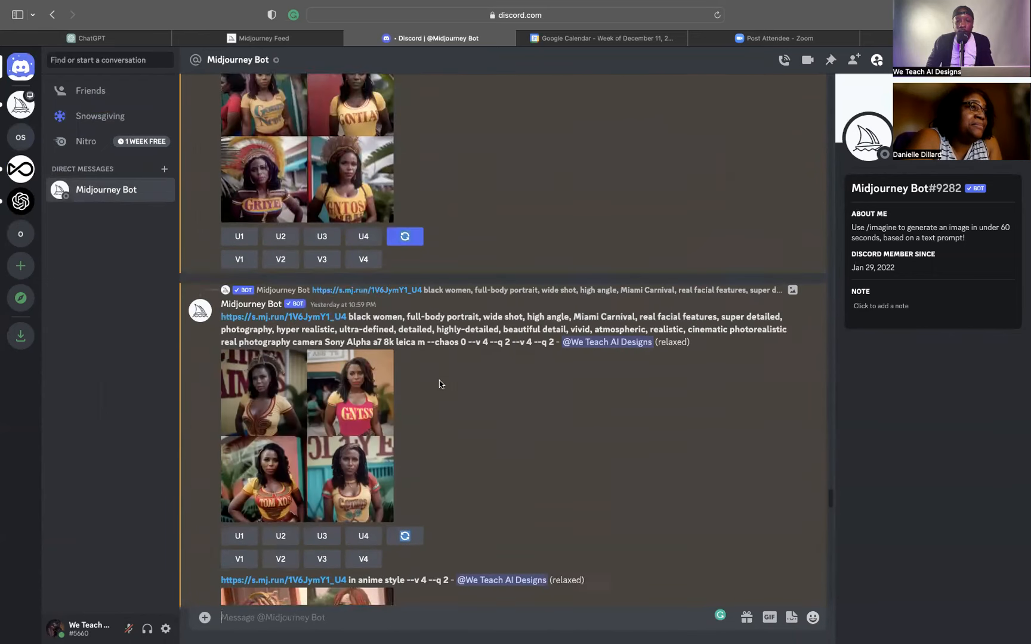
scroll(440, 382, down, 9)
scroll(439, 382, up, 10)
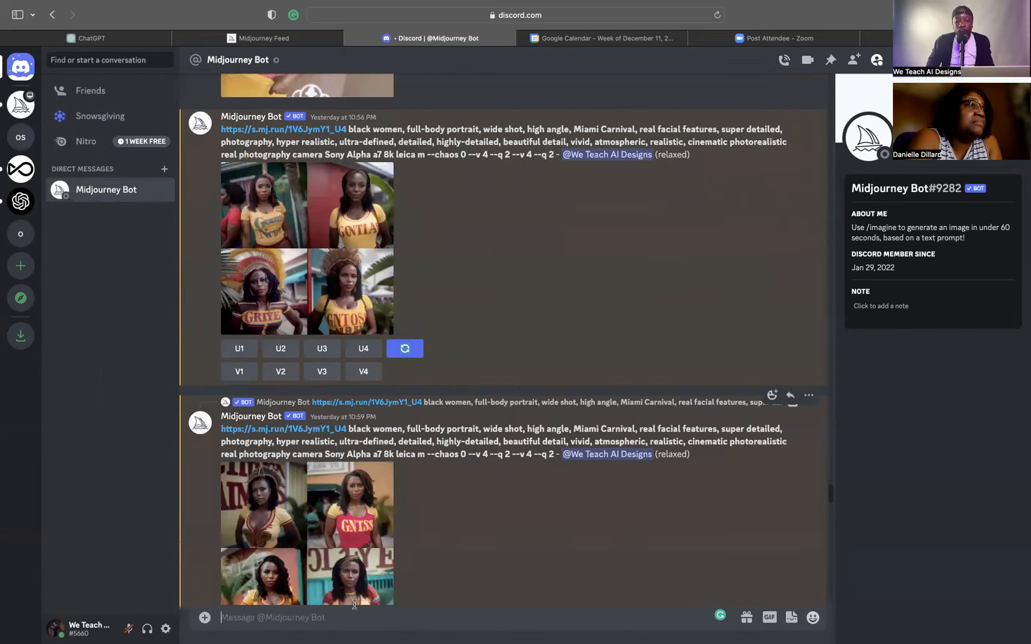
scroll(426, 479, up, 3)
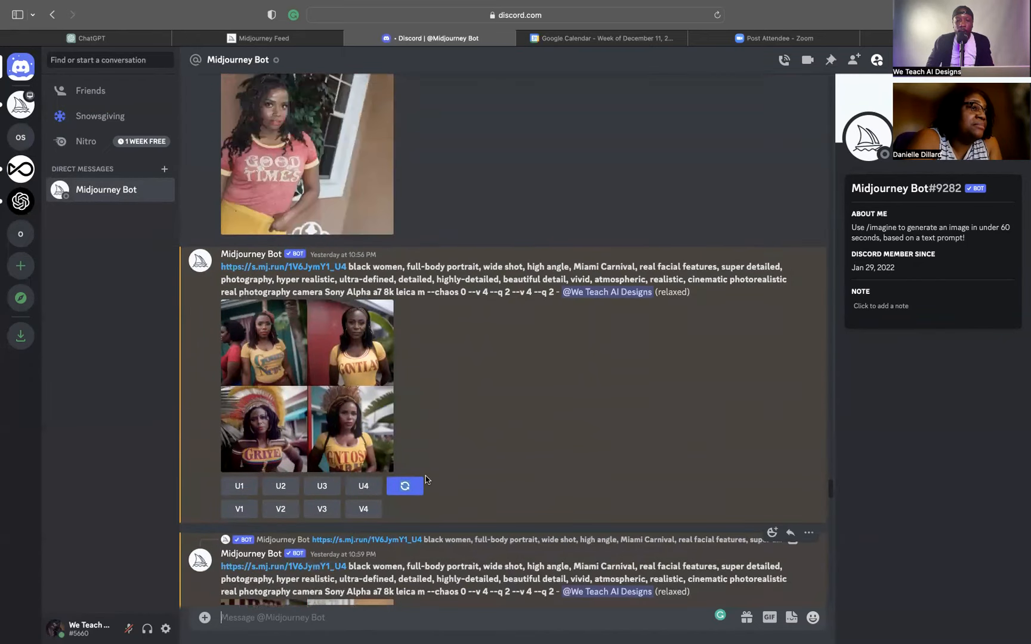
Switch to the Midjourney website, close the enlarged high fashion models image and open the Home profile page
click(295, 41)
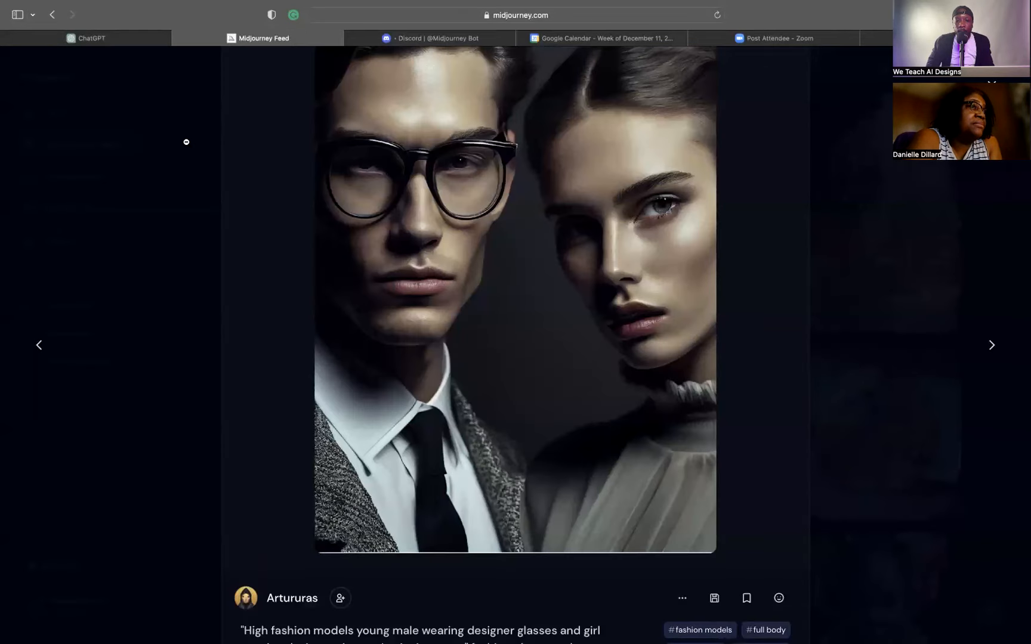
click(186, 142)
scroll(81, 125, up, 5)
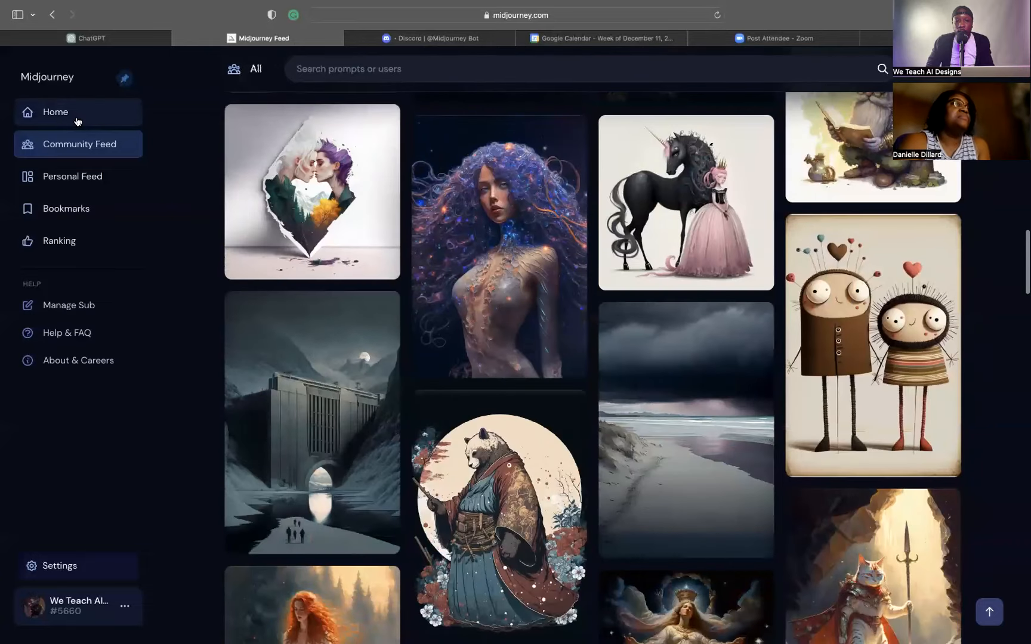
click(77, 122)
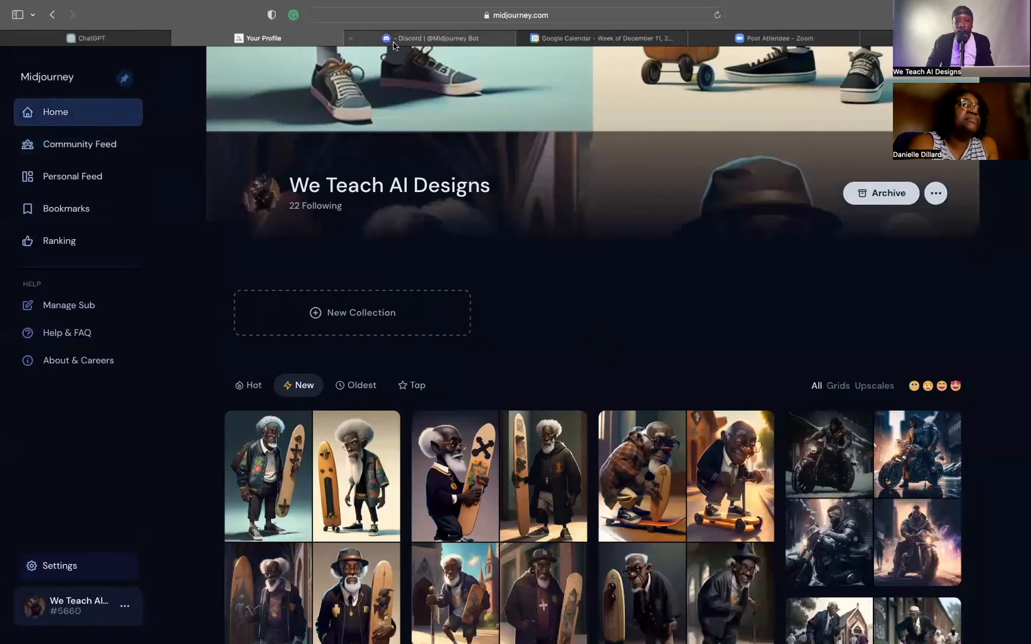
Compare the image grids in the Discord bot messages with the same creations in the Midjourney profile gallery
click(394, 42)
scroll(338, 417, down, 5)
scroll(339, 418, down, 10)
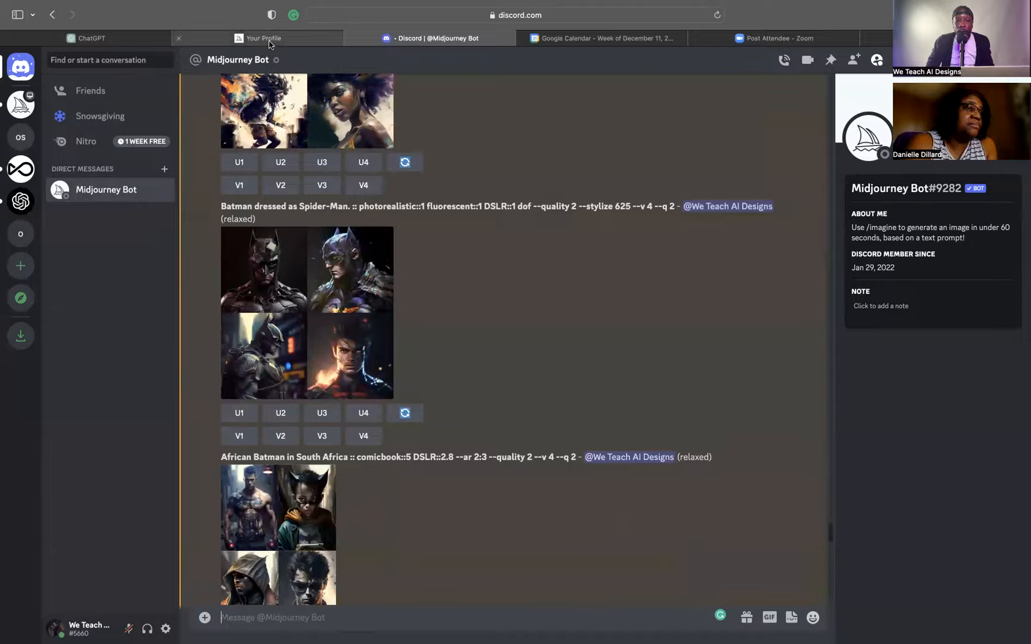
click(270, 41)
scroll(358, 286, down, 3)
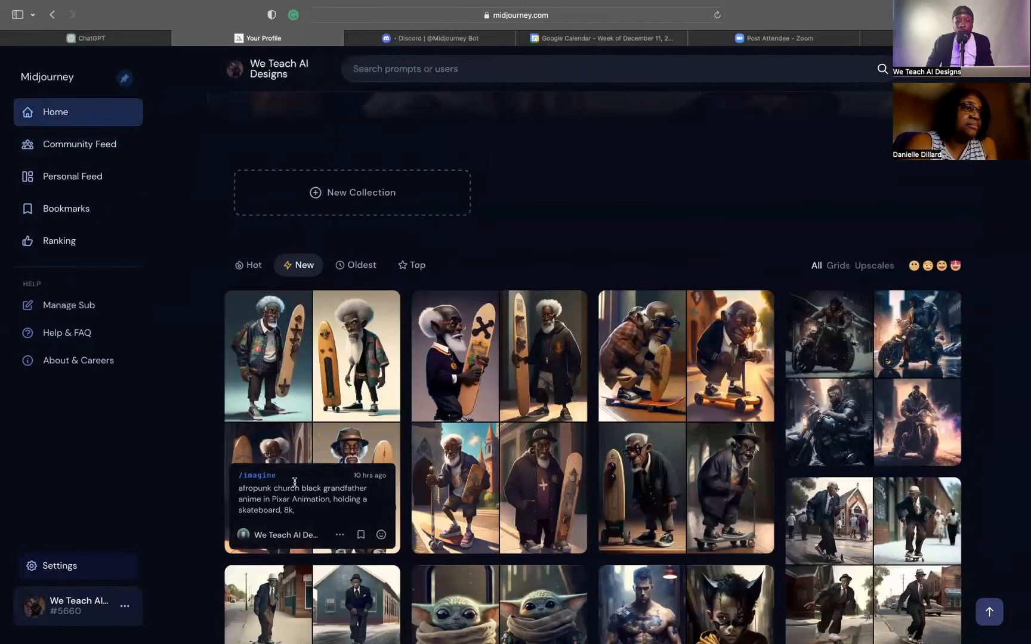
scroll(294, 482, down, 2)
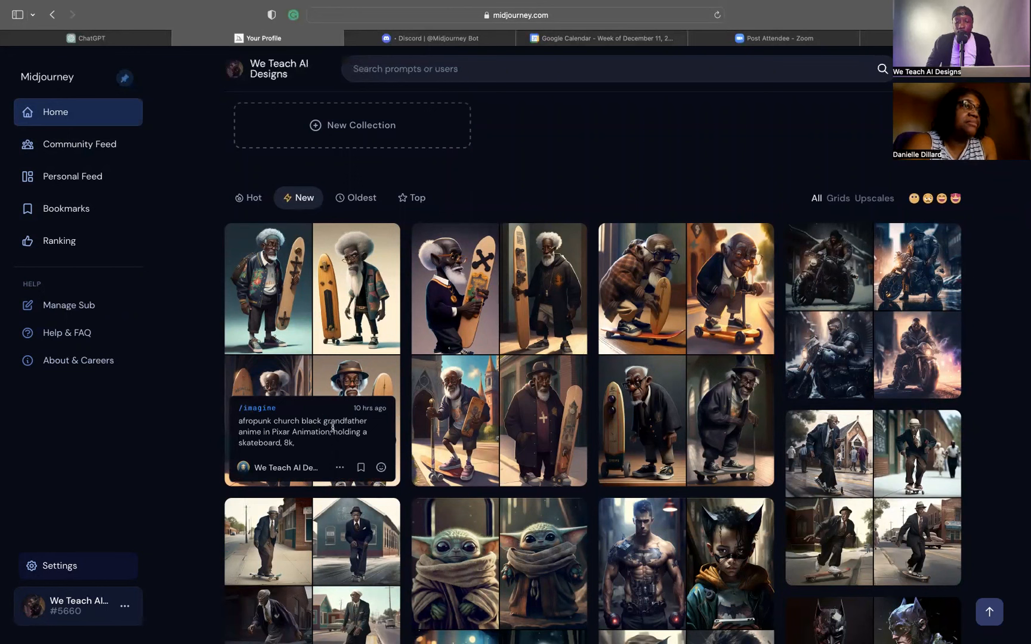
Open the newest afropunk church grandfather image grid from the profile gallery in Discord
click(339, 472)
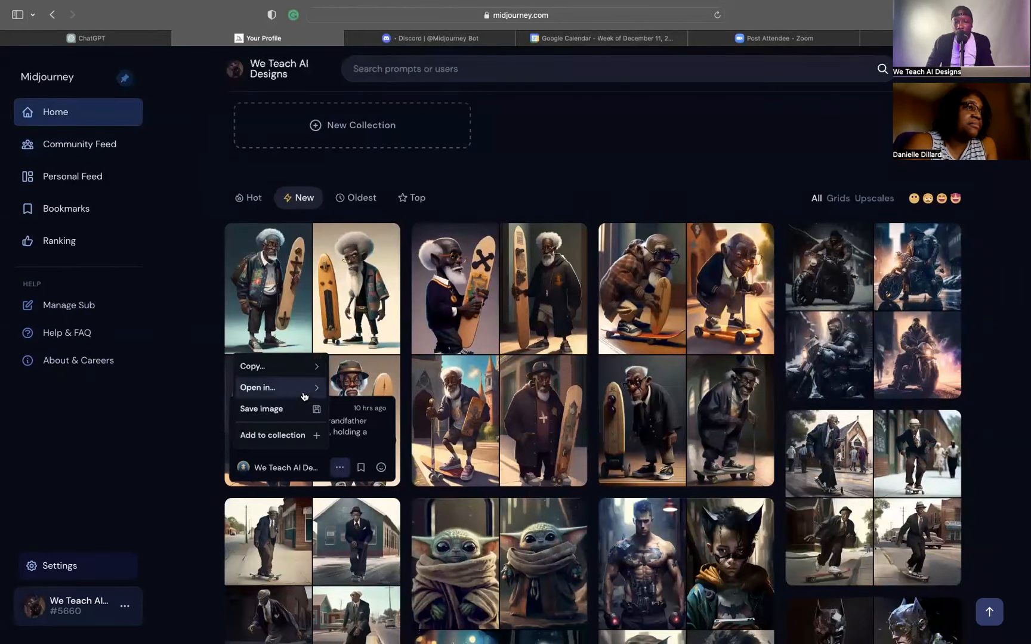
mouse_move(306, 391)
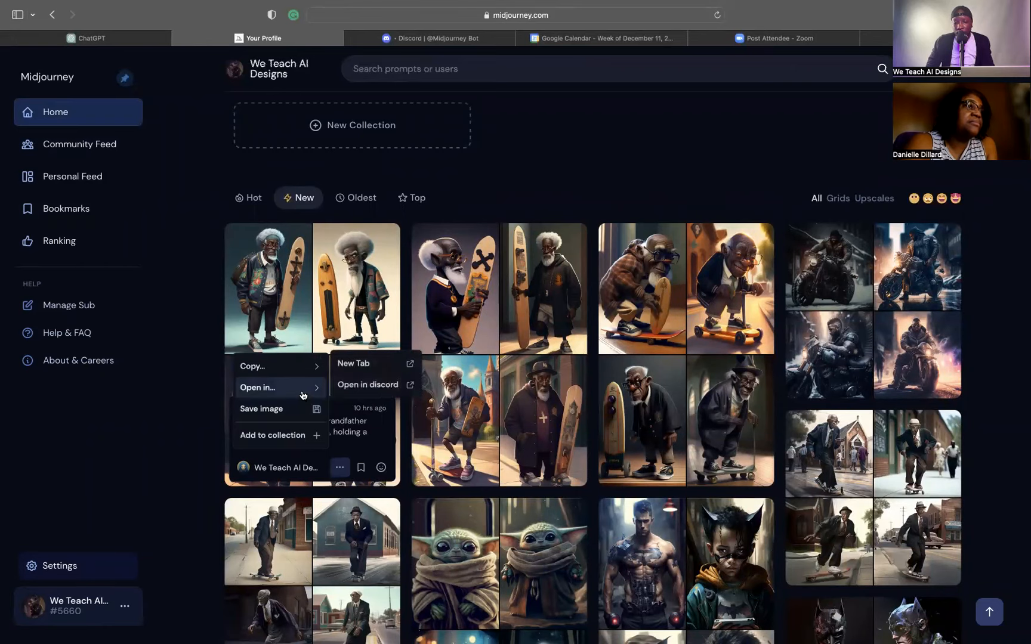
click(353, 392)
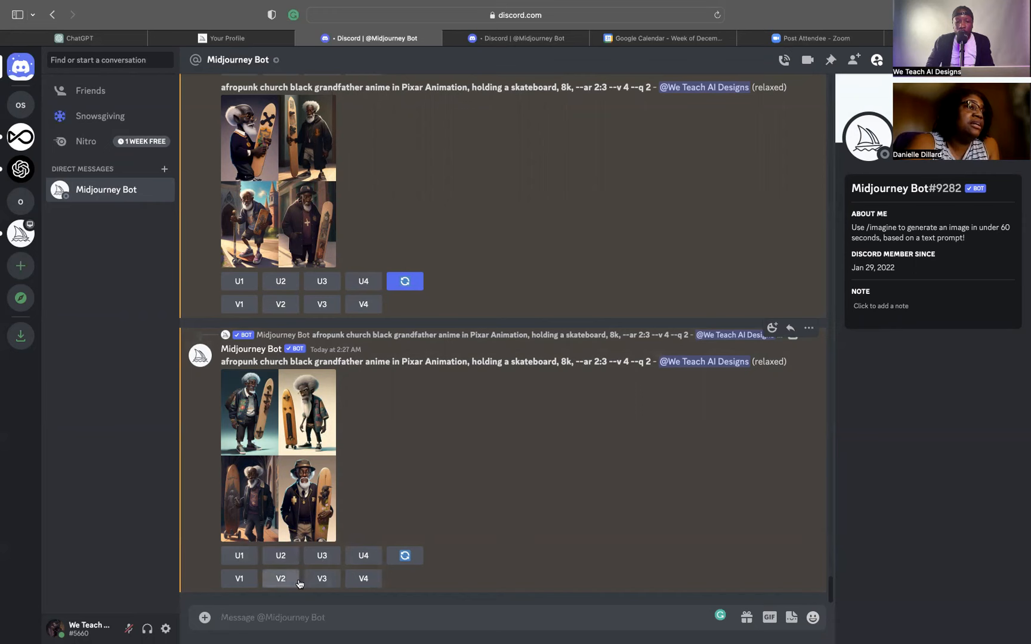
Look through the skateboarding grandfather grids in the newly opened Discord tab, and close that duplicate tab
scroll(361, 439, up, 6)
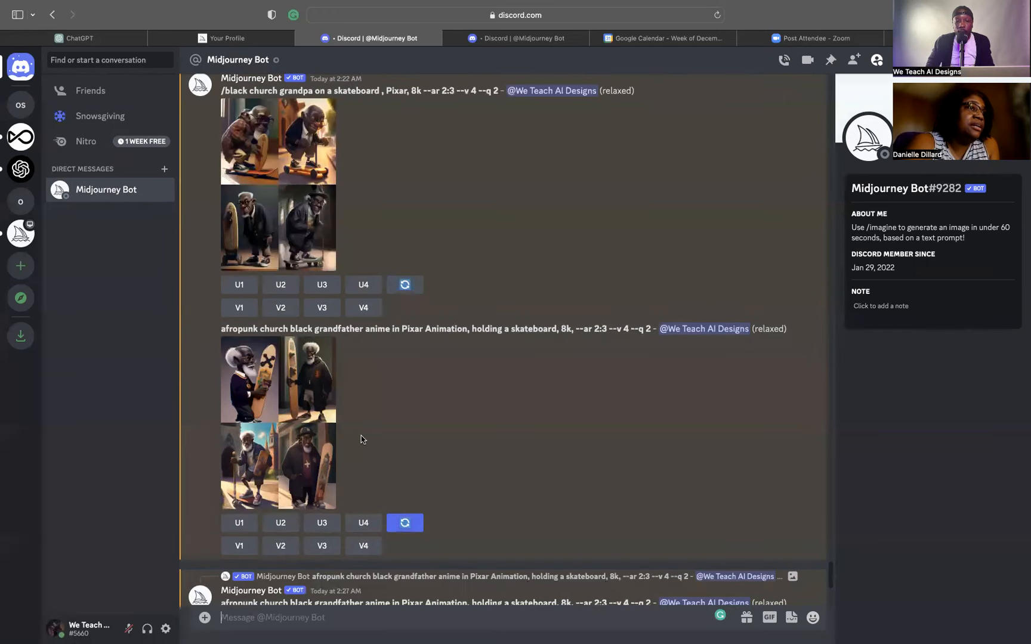
scroll(361, 439, down, 6)
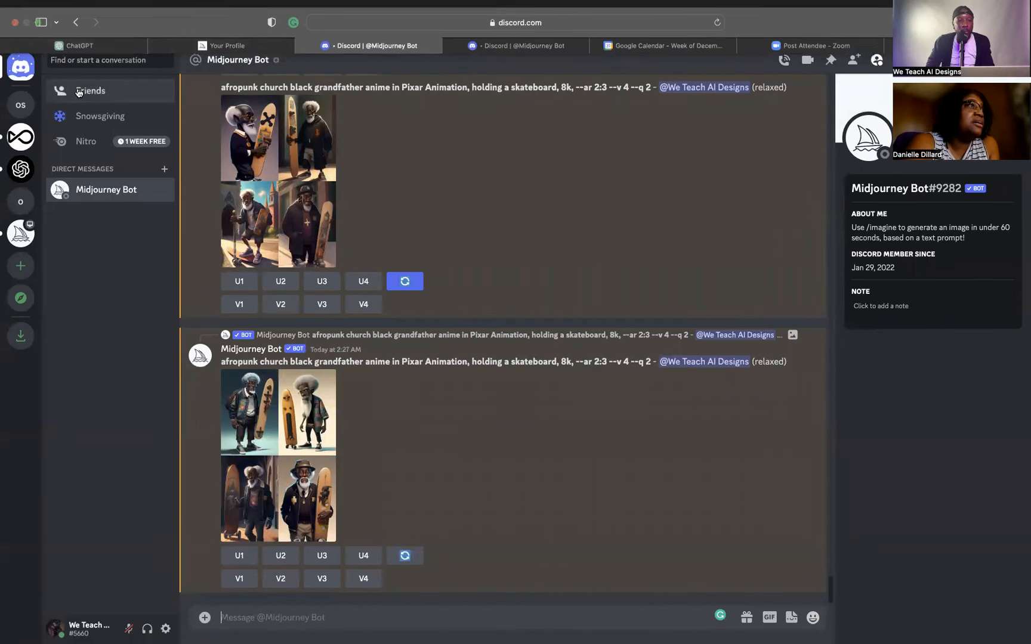
scroll(201, 298, up, 3)
scroll(201, 299, up, 5)
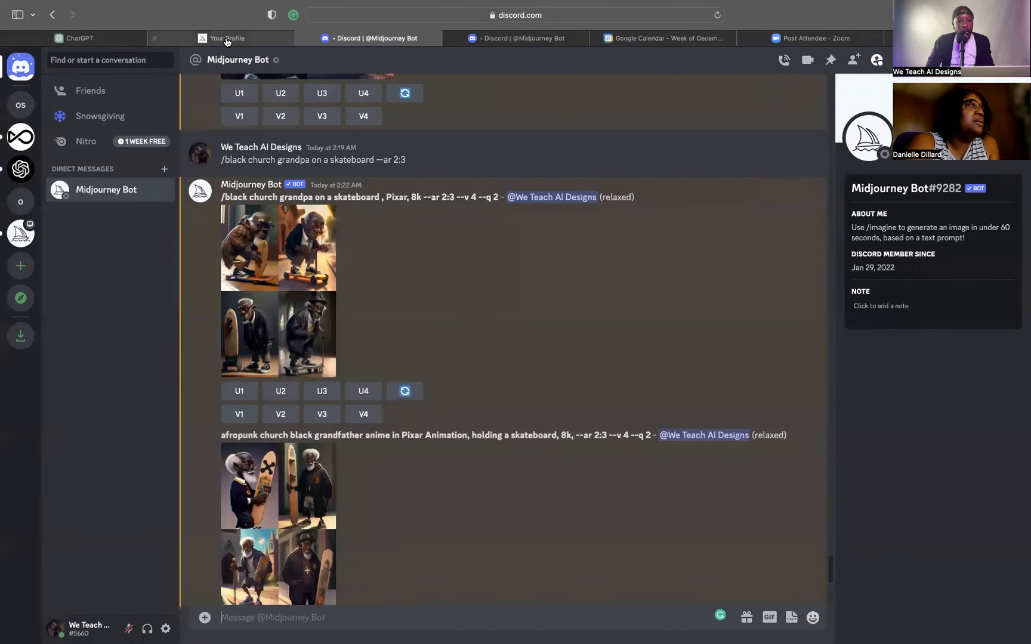
click(504, 38)
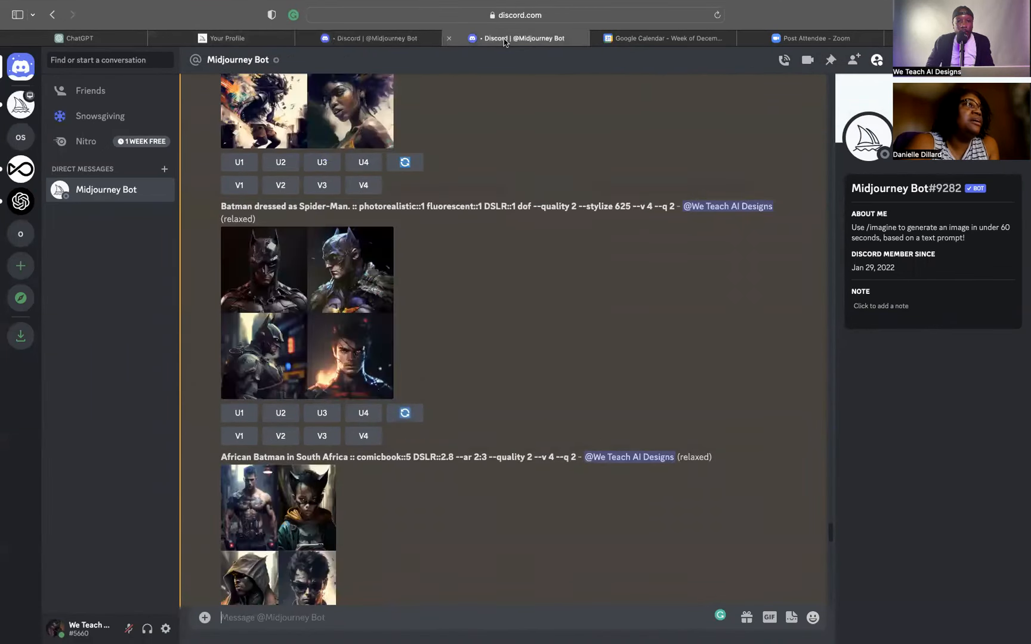
click(303, 39)
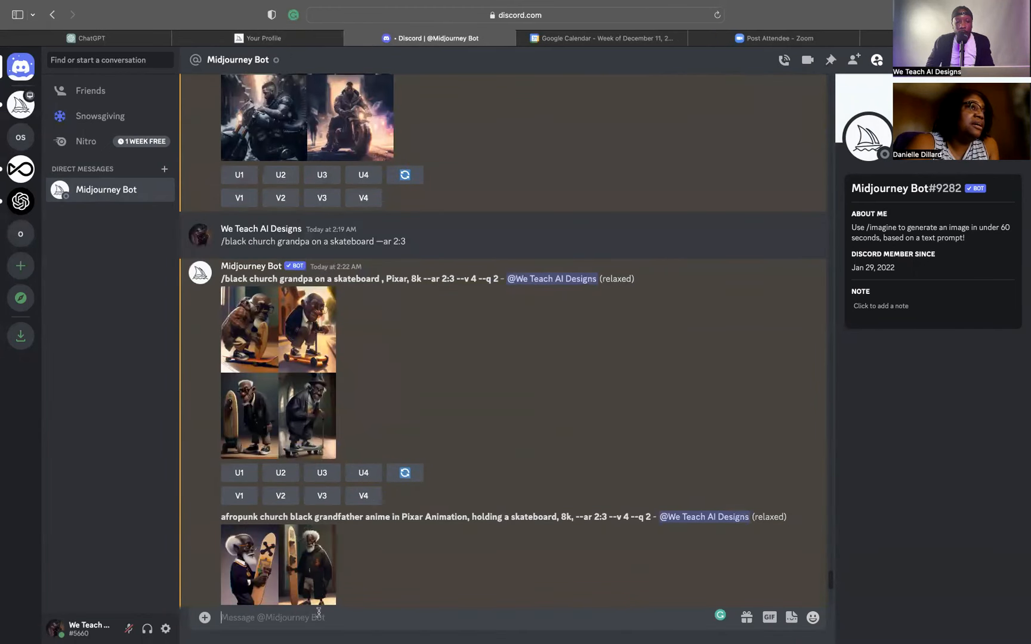
Run the /settings command in the Midjourney Bot chat and switch the generation speed to Fast mode
text(/)
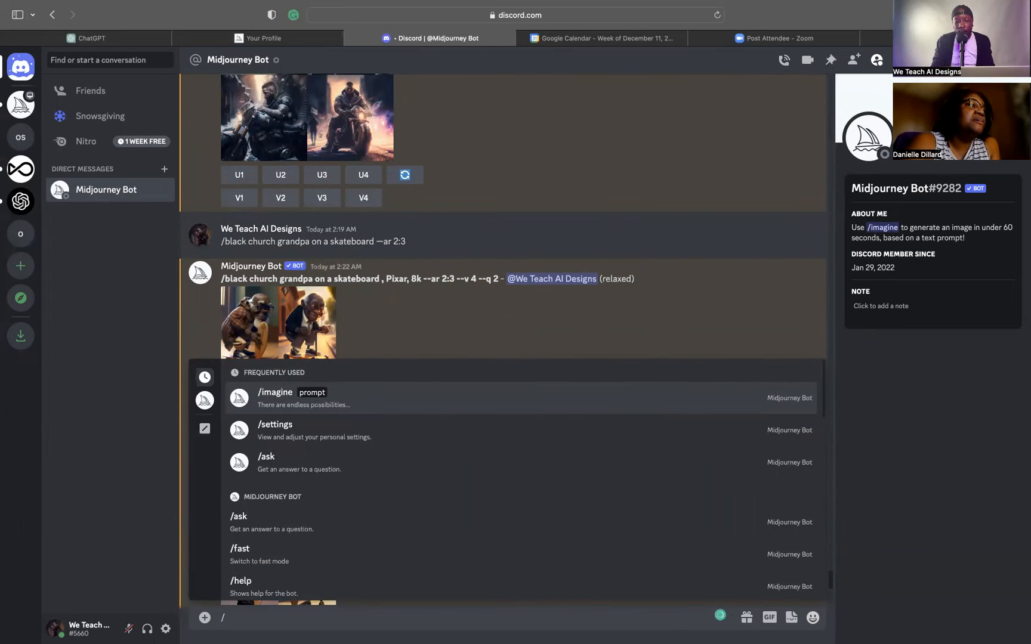
text(se)
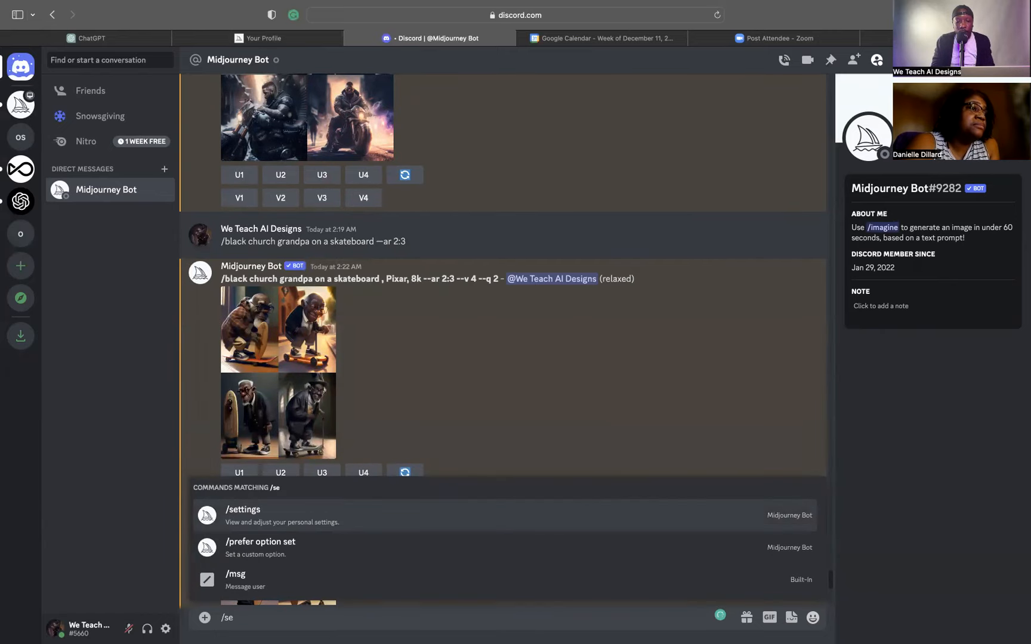
key(Return)
key(Return)
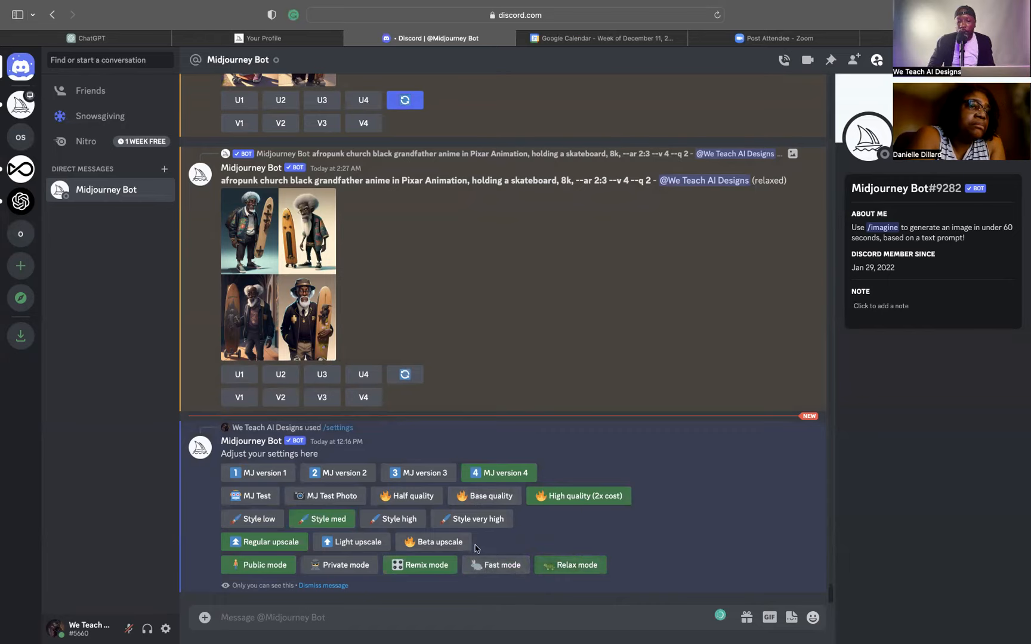
click(492, 568)
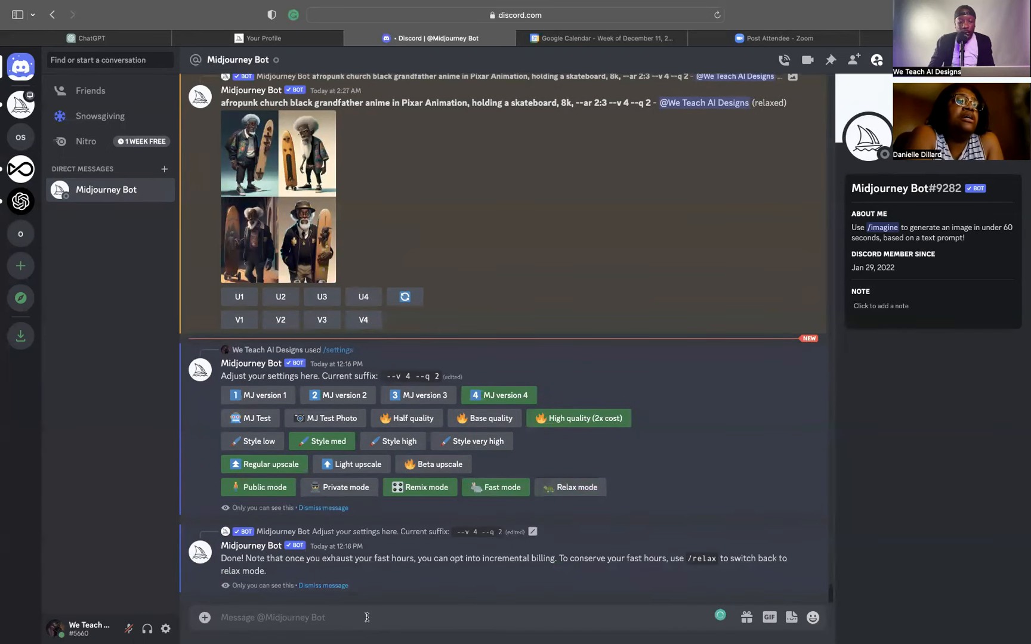
text(/)
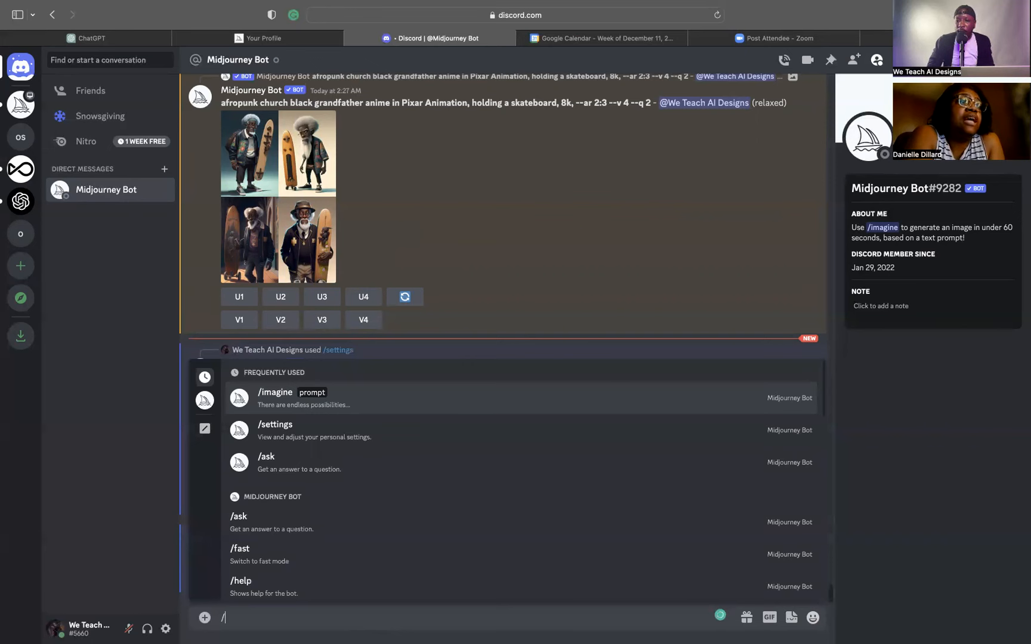
click(651, 279)
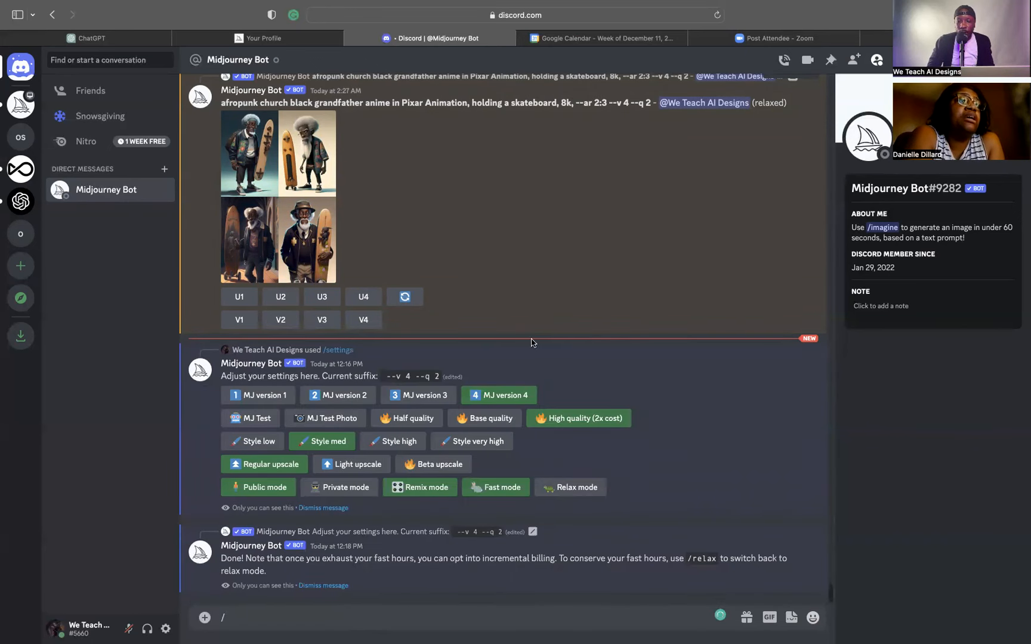
double_click(367, 620)
key(BackSpace)
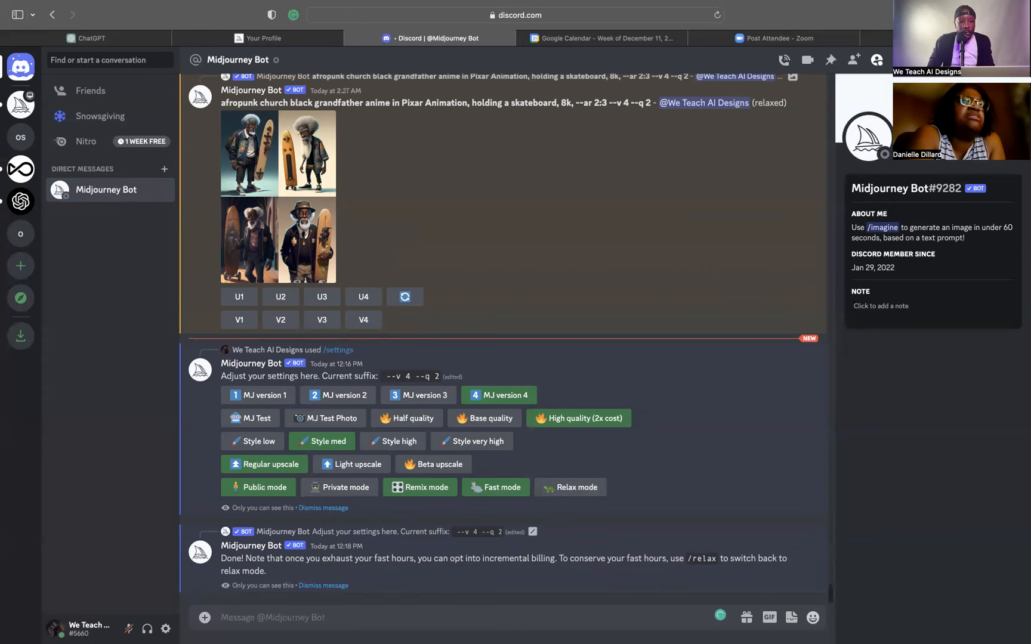
Switch to the Midjourney website and open the account's Manage Plan page
click(295, 41)
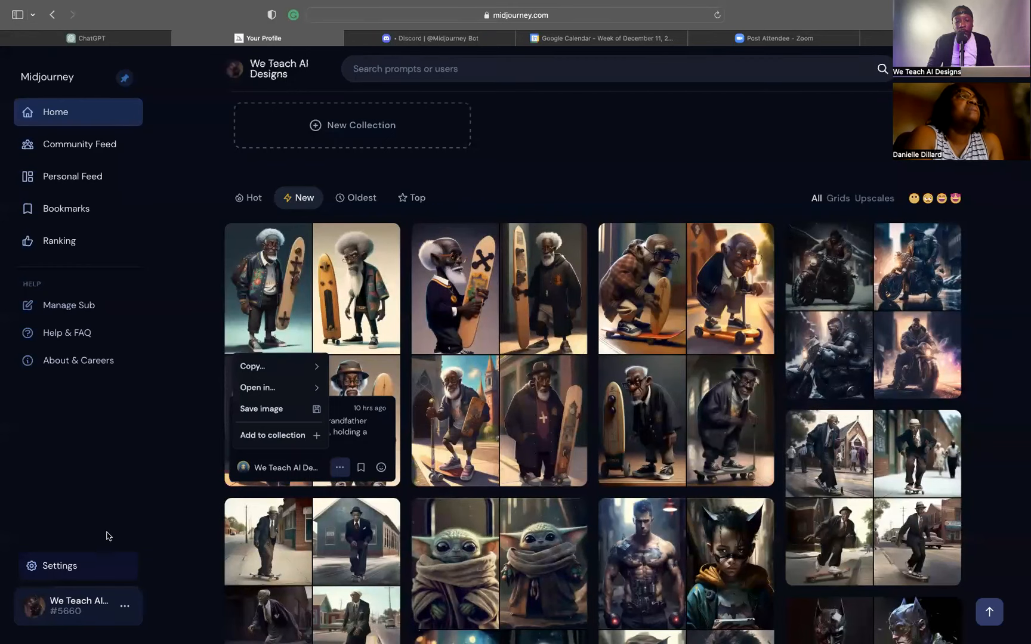
click(124, 607)
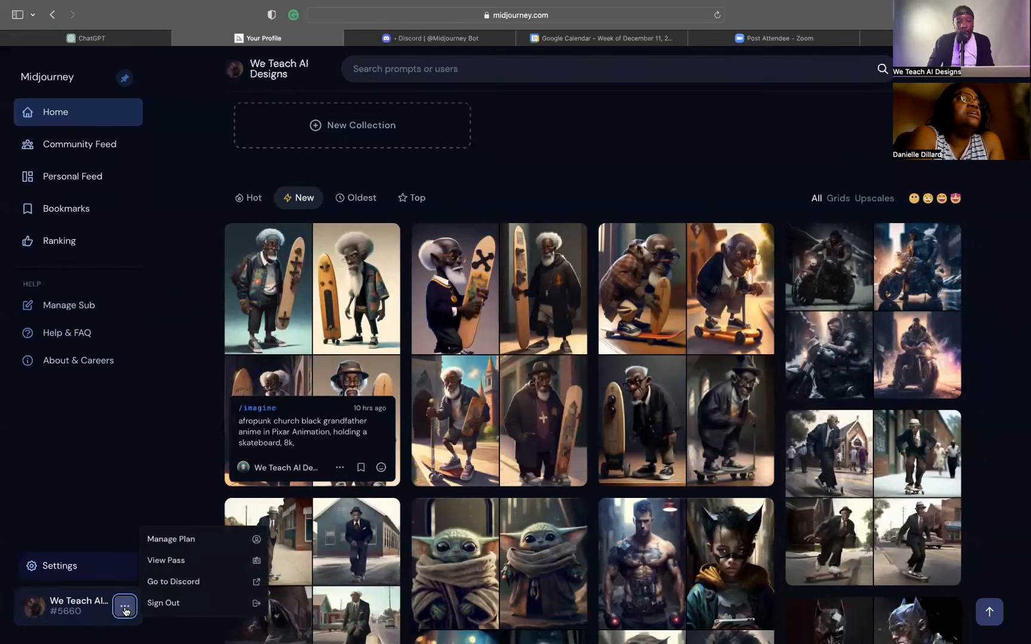
click(186, 540)
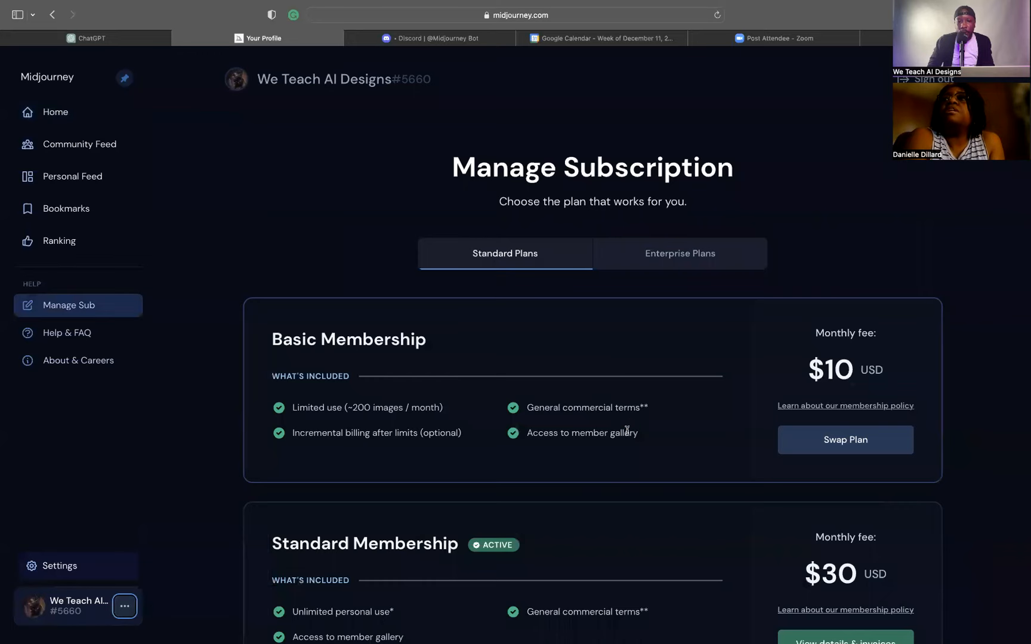
Examine the Basic and Standard Membership plans, comparing their monthly fees and what each includes
scroll(626, 430, down, 2)
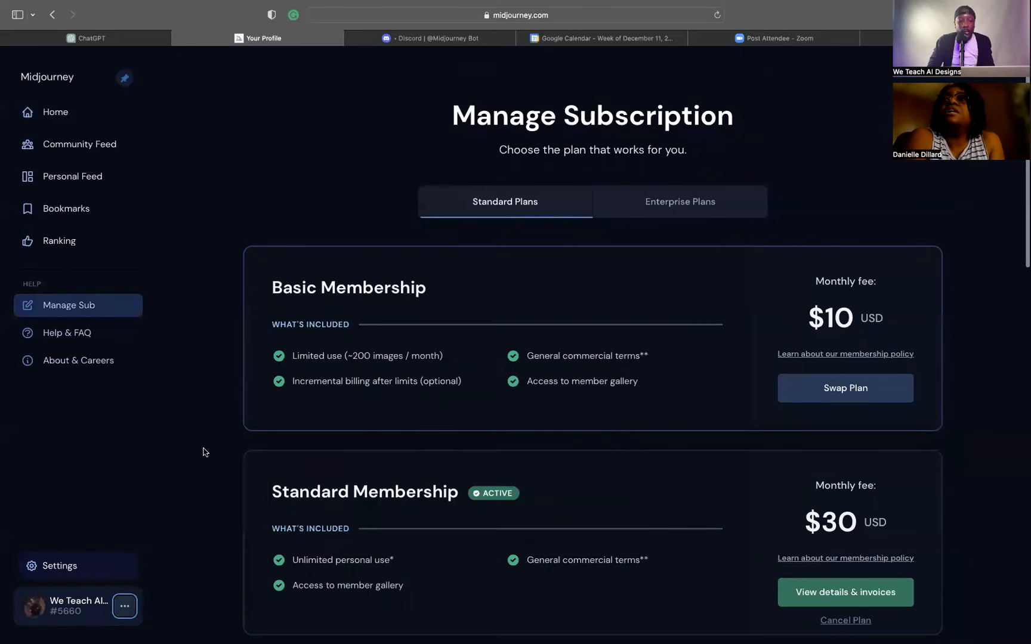
click(124, 606)
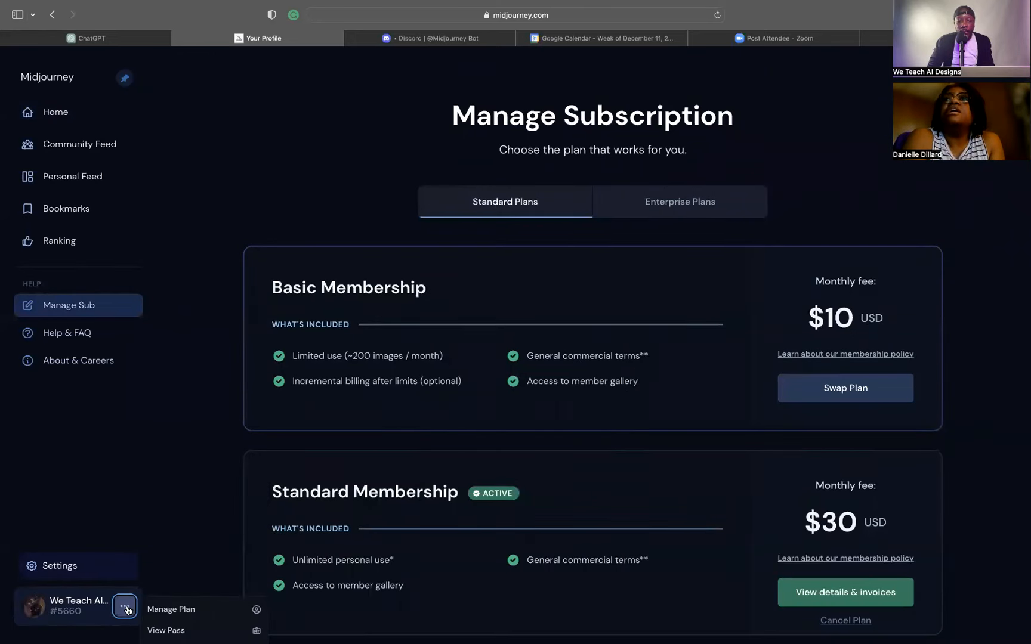
click(170, 608)
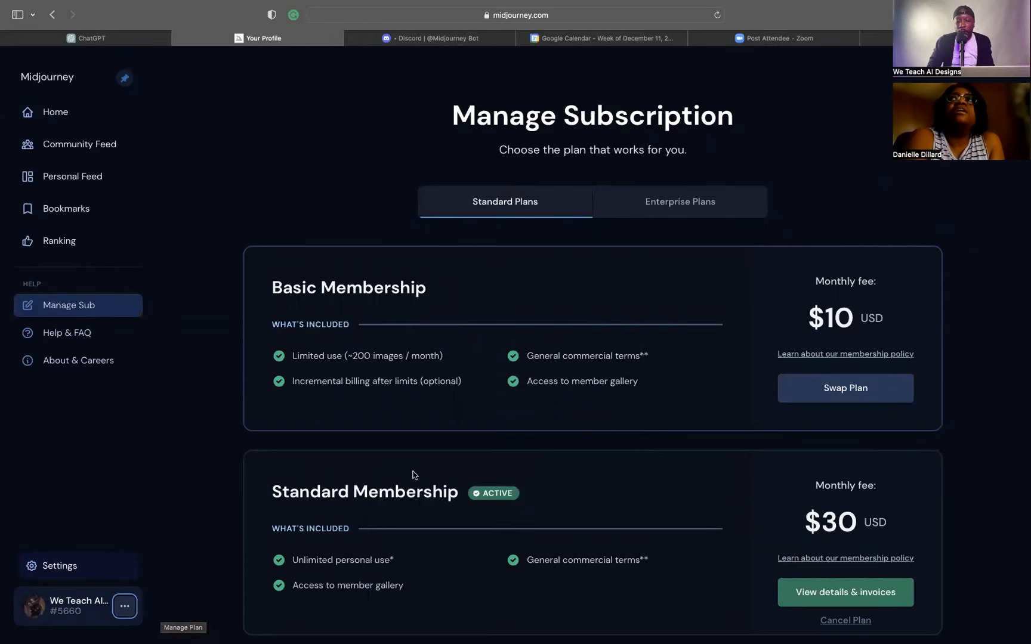
scroll(414, 476, down, 3)
scroll(413, 475, down, 1)
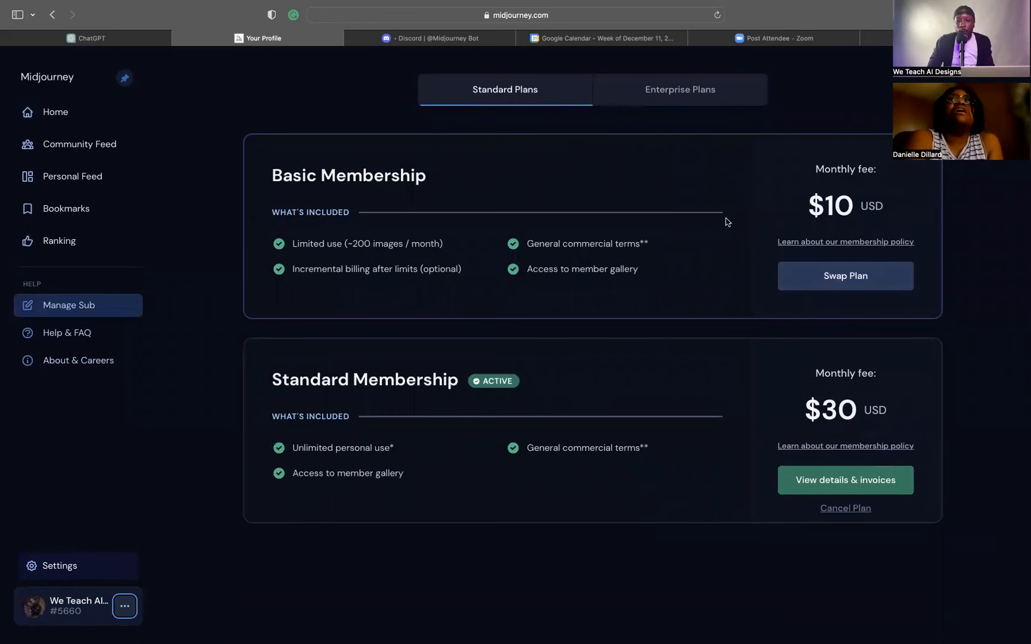
scroll(702, 321, up, 5)
scroll(702, 321, down, 2)
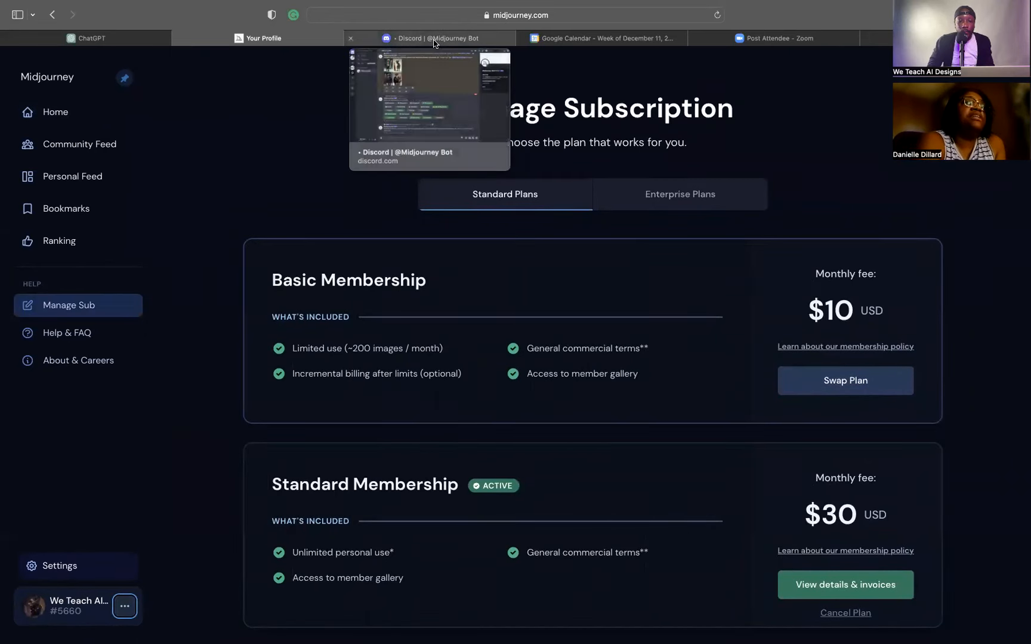
scroll(337, 430, down, 1)
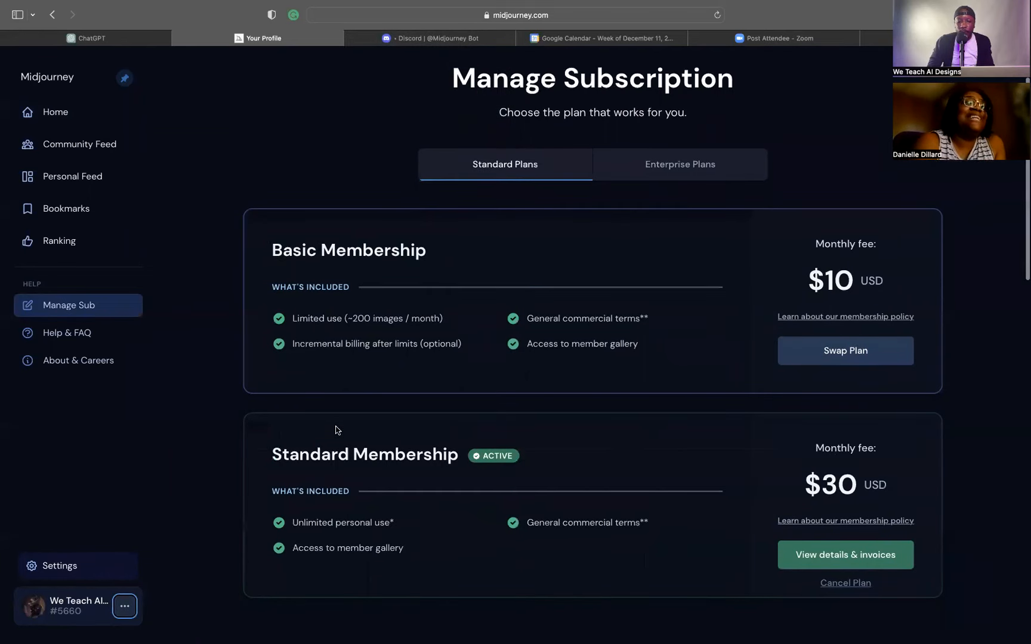
Compare the Basic and Standard Membership plans on the Manage Subscription page with the speed mode options in the Midjourney Bot chat
scroll(337, 430, up, 3)
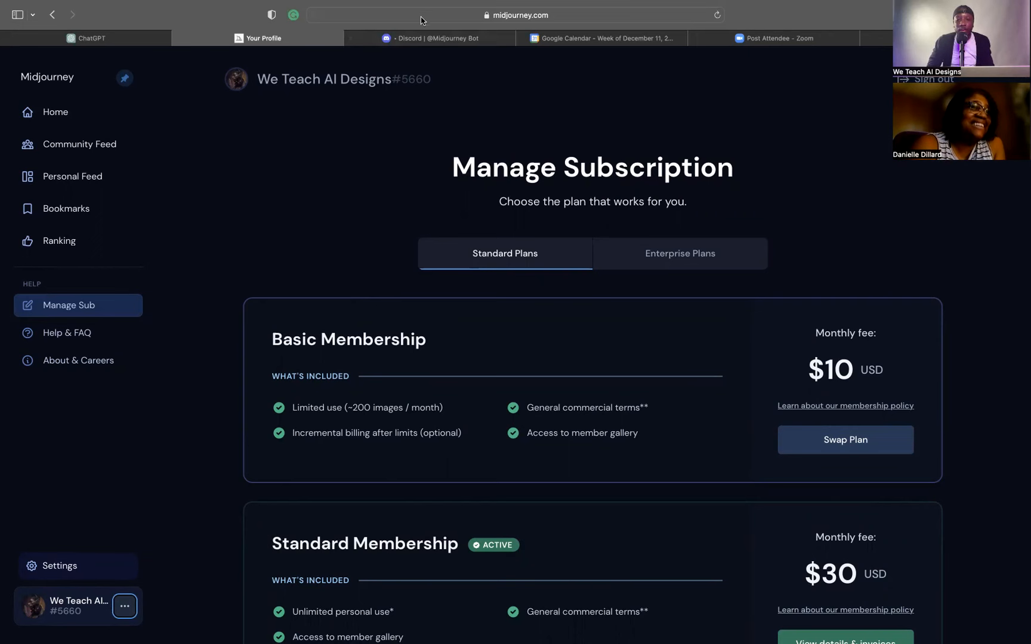
click(425, 39)
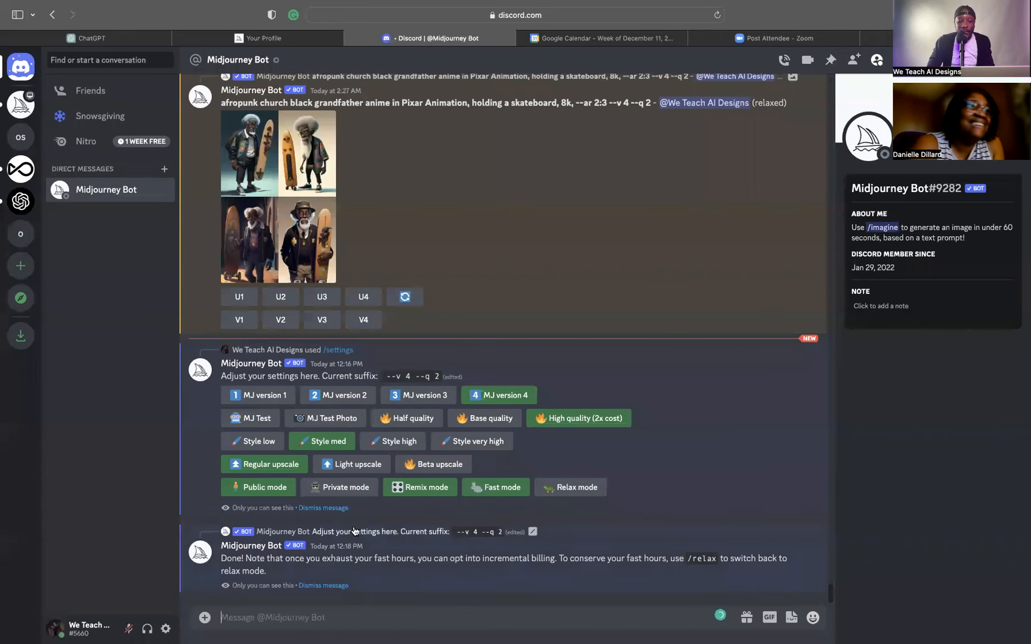
click(344, 616)
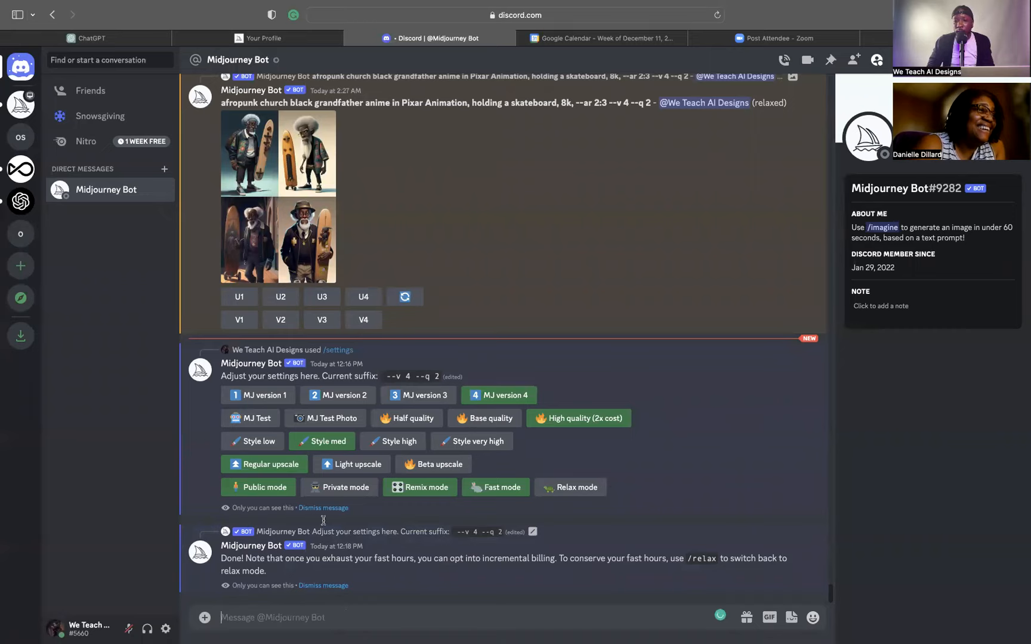
click(285, 44)
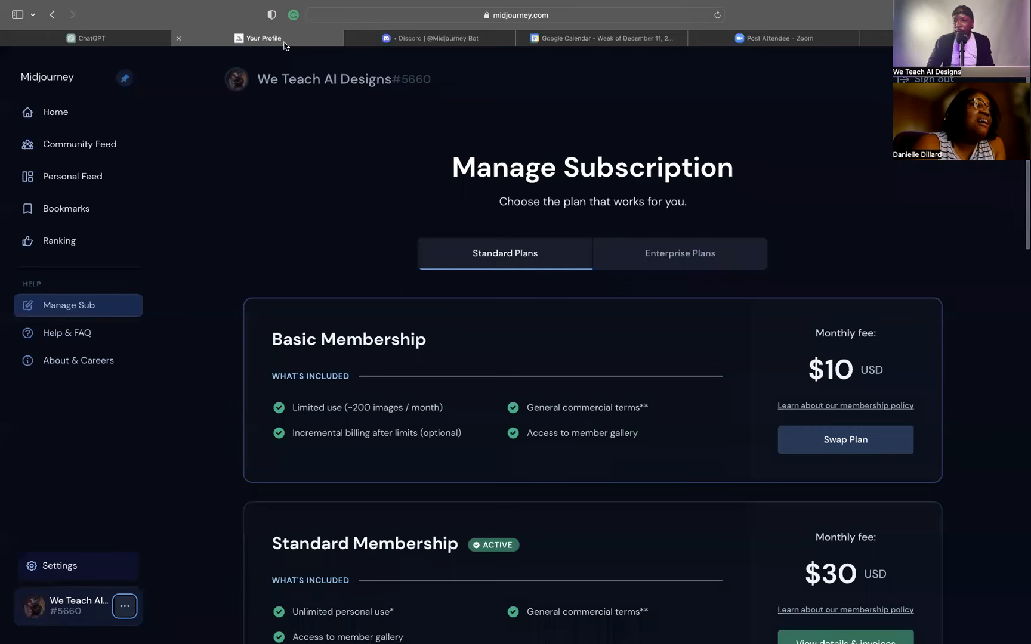
scroll(341, 229, down, 1)
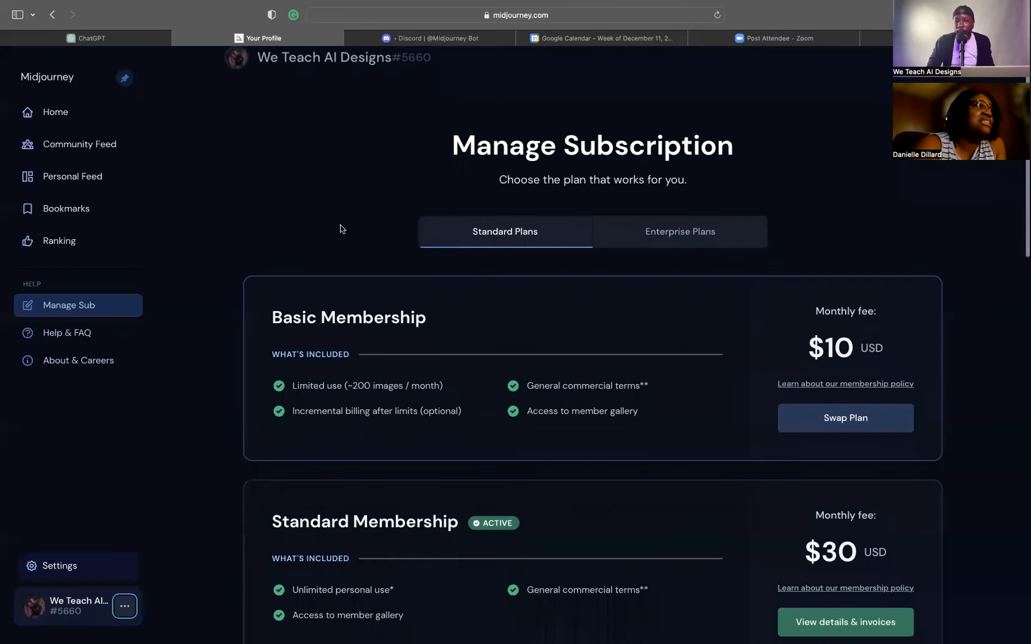
scroll(341, 229, down, 3)
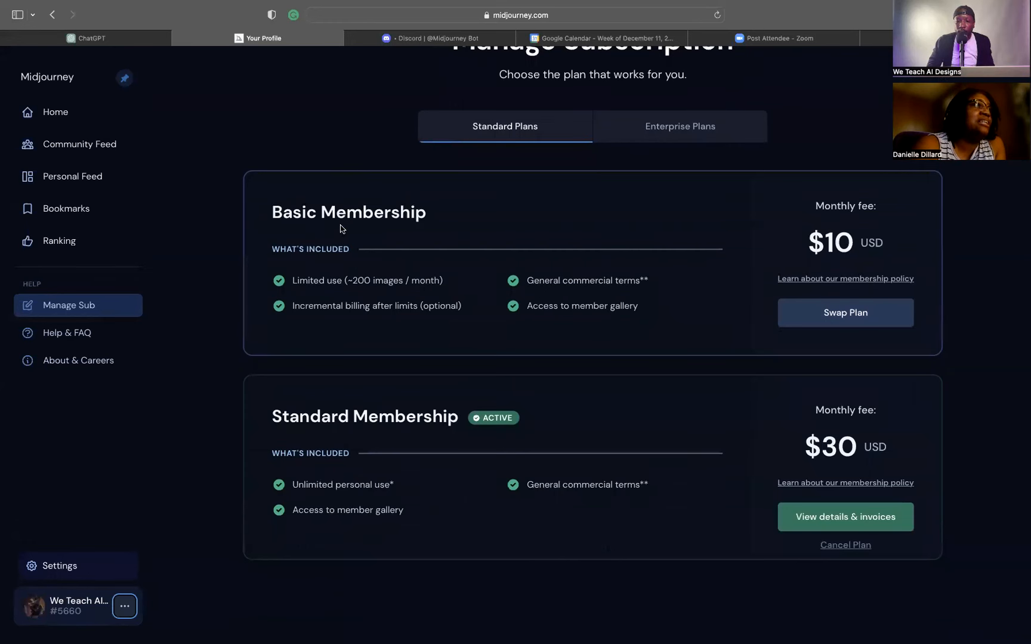
scroll(341, 229, up, 2)
Return to the Midjourney Bot chat in Discord and view the last skateboarding grandfather grid enlarged
click(417, 38)
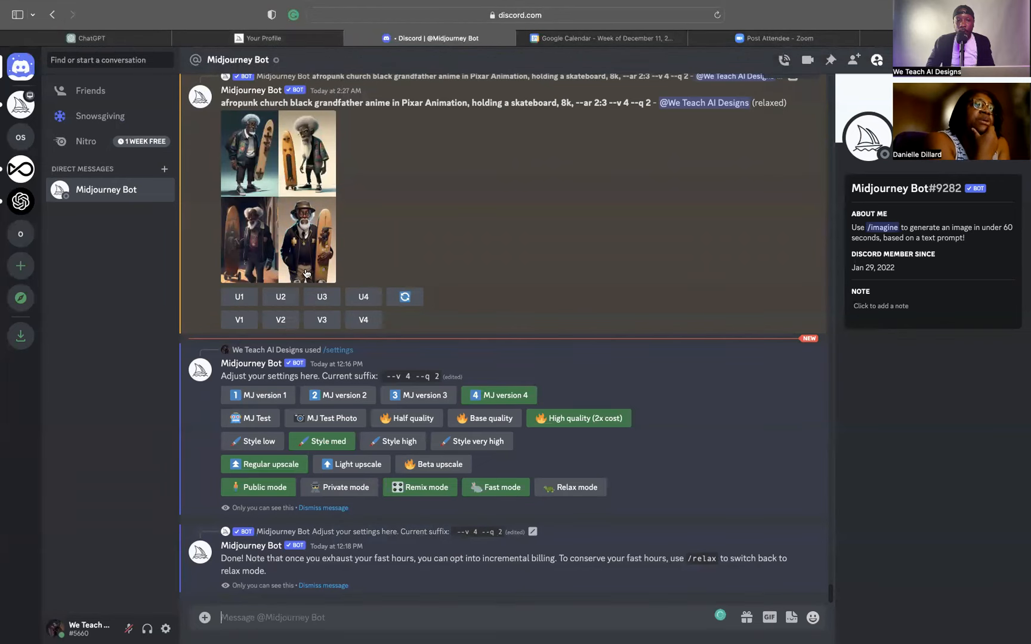
scroll(306, 273, up, 3)
scroll(306, 273, up, 1)
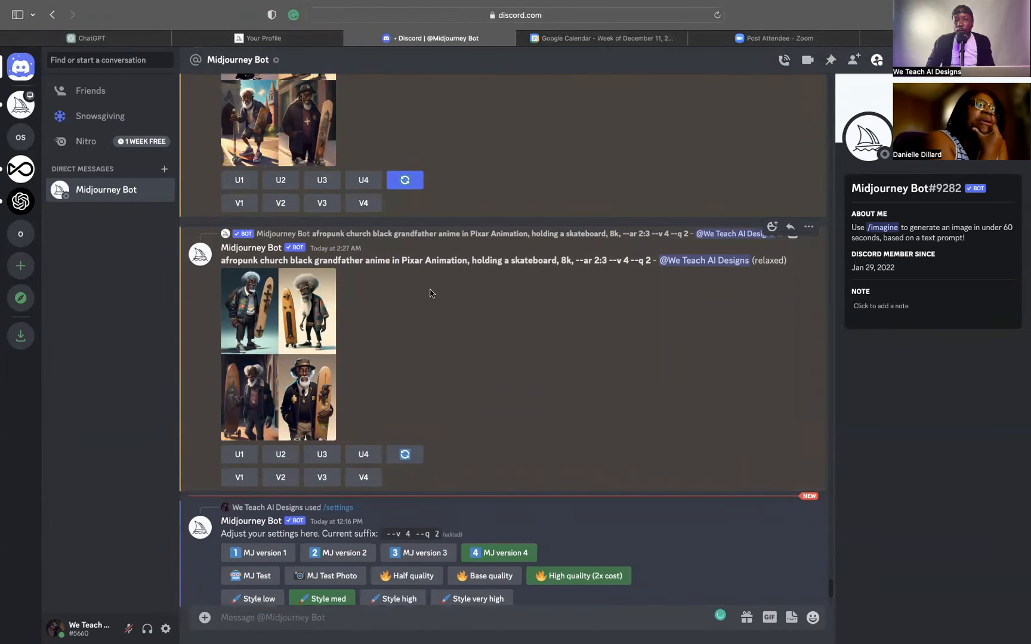
scroll(431, 293, up, 1)
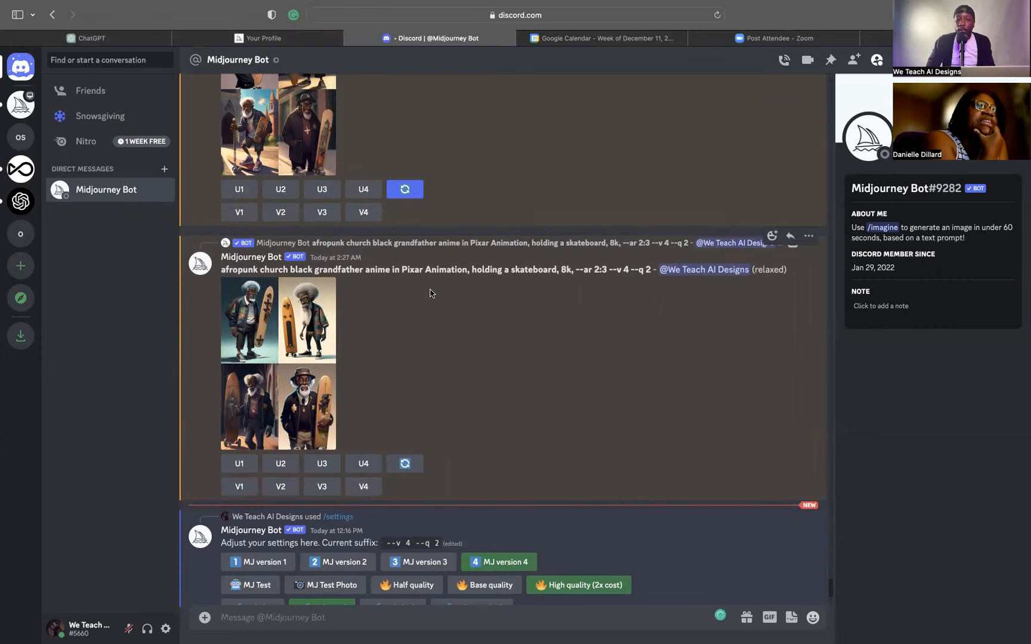
scroll(431, 293, down, 1)
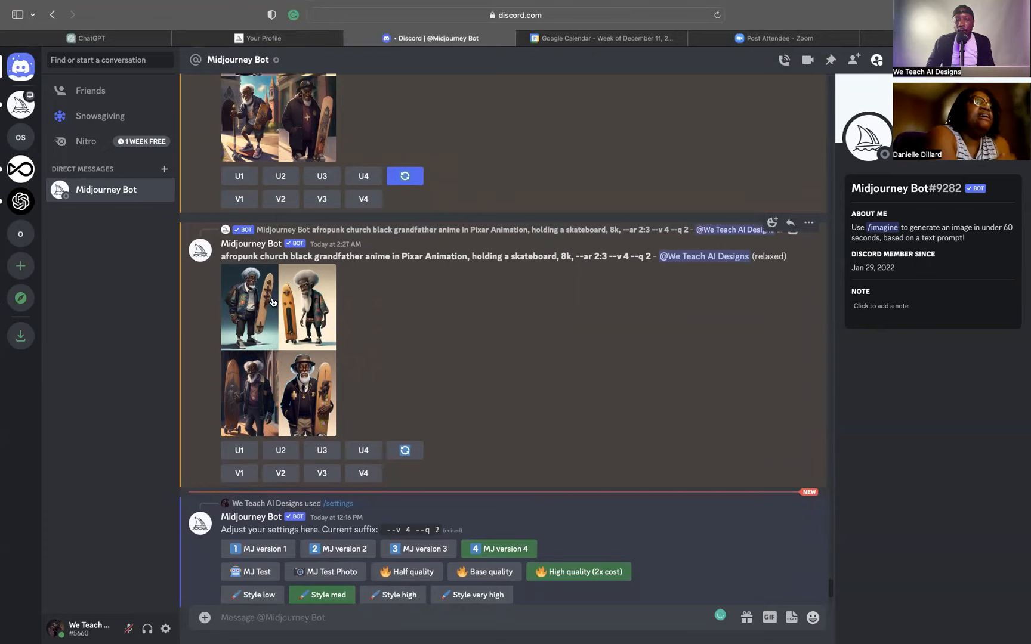
click(328, 301)
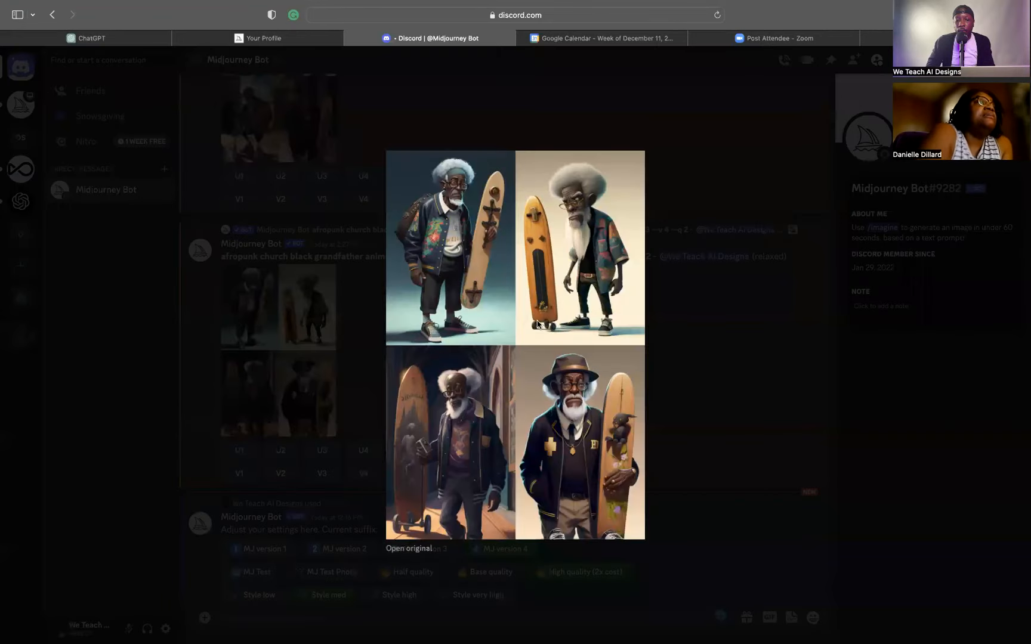
click(698, 319)
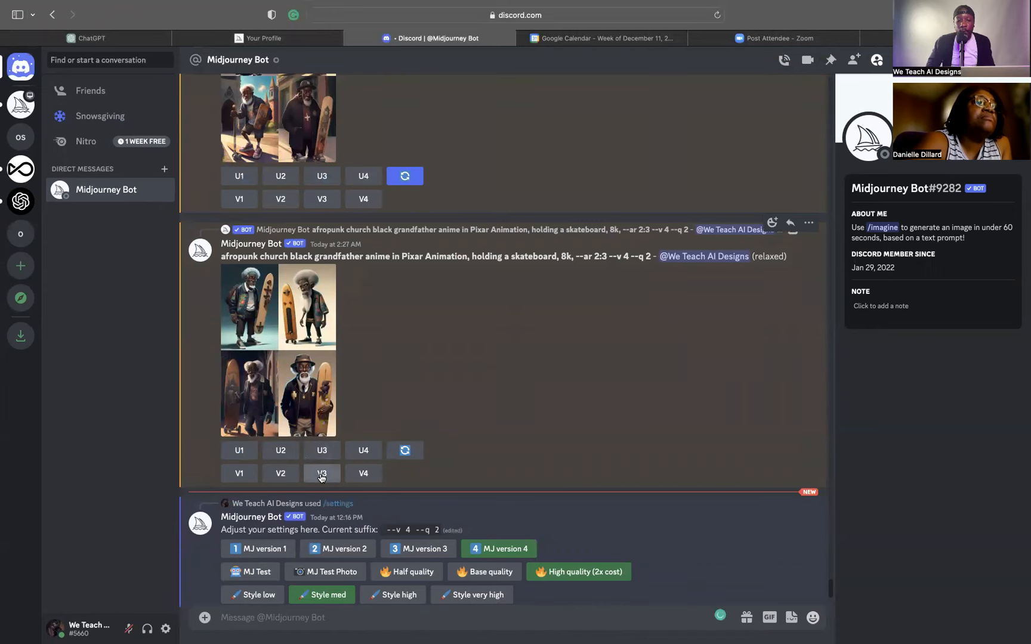
Create variations of image 4 in the last grandfather grid, replacing "grandfather" with "grandmother" in the remix prompt
click(362, 475)
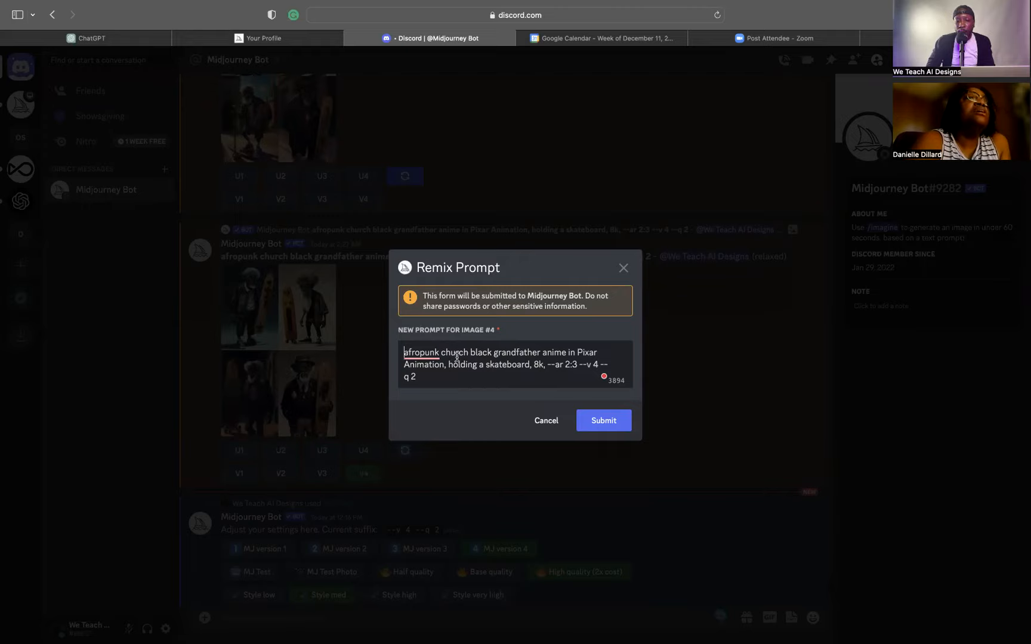
click(539, 352)
key(BackSpace)
key(BackSpace)
key(BackSpace)
key(BackSpace)
key(BackSpace)
key(BackSpace)
text(mother)
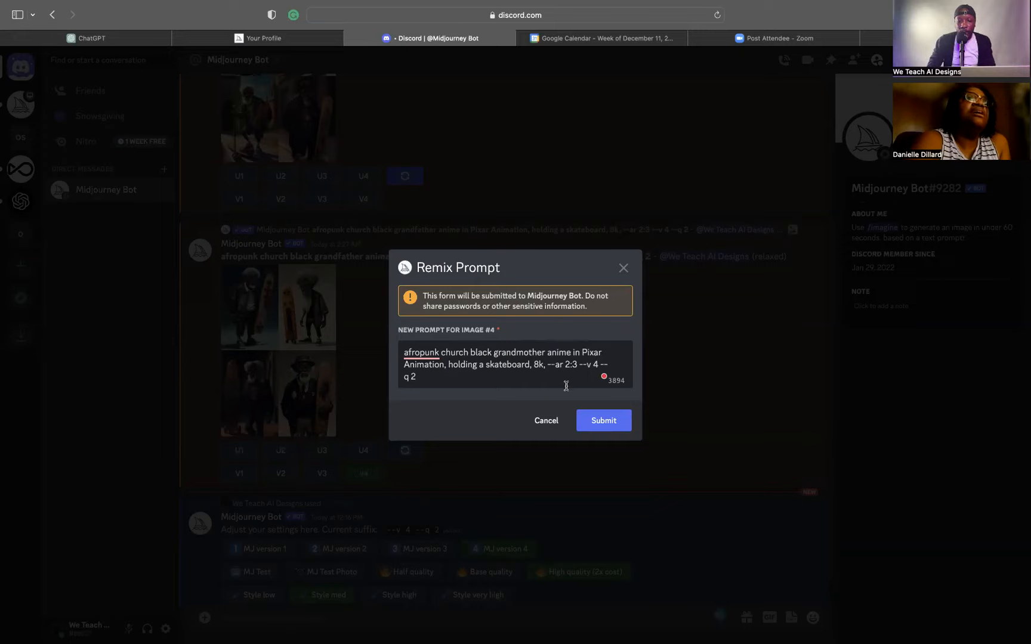
click(603, 422)
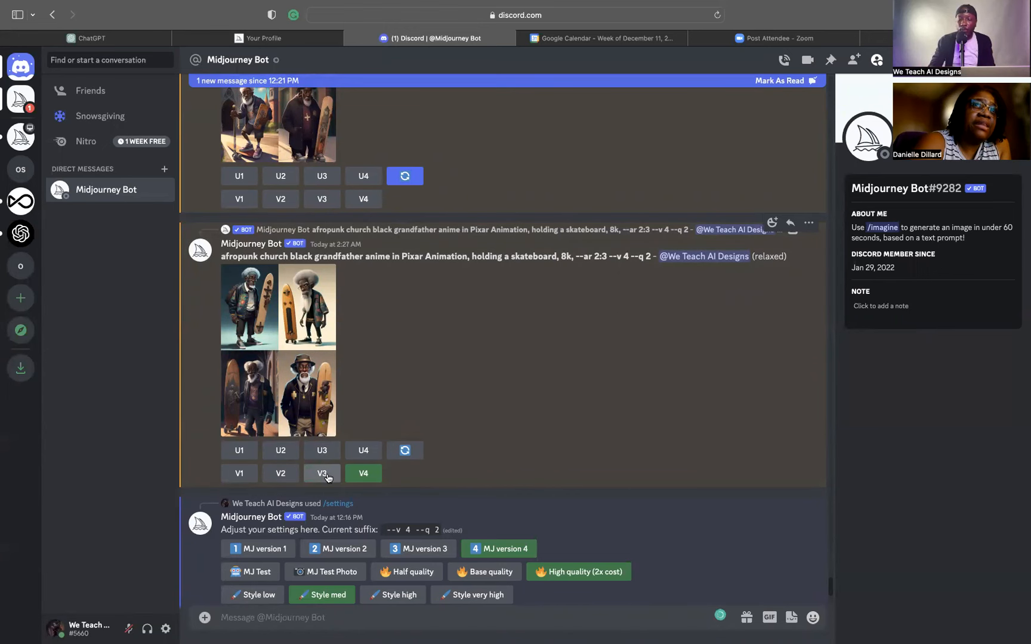
View the grandmother remix grid enlarged, both while it is rendering and once it is complete
scroll(376, 513, down, 5)
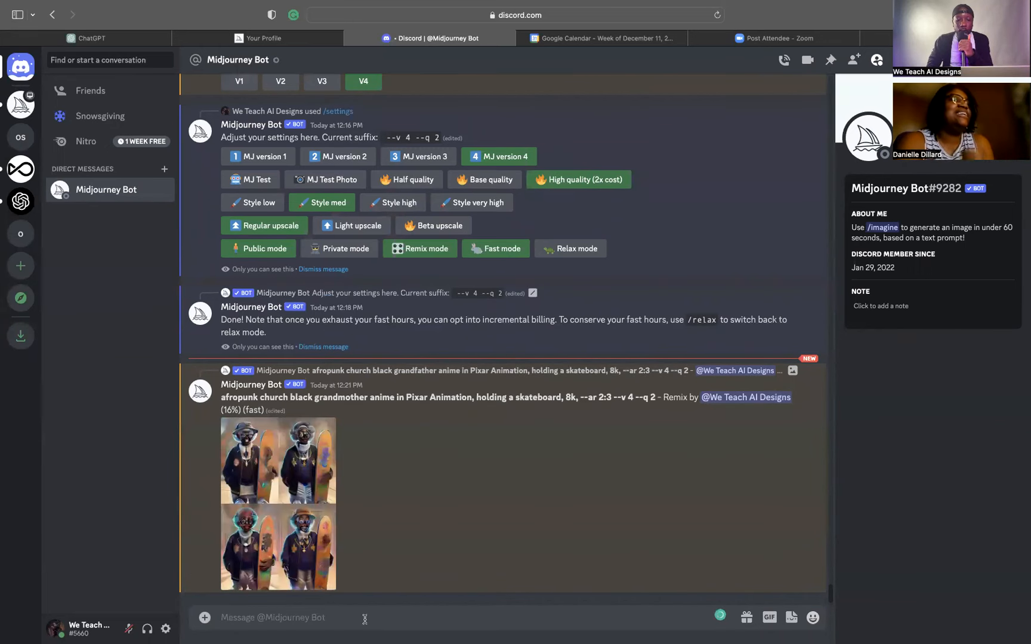
click(305, 522)
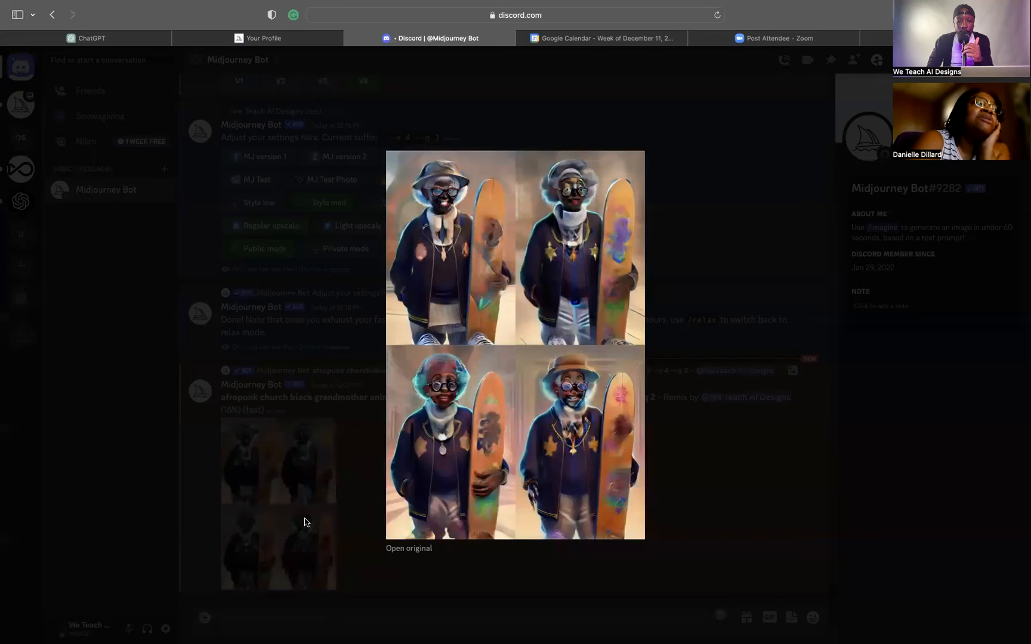
click(684, 375)
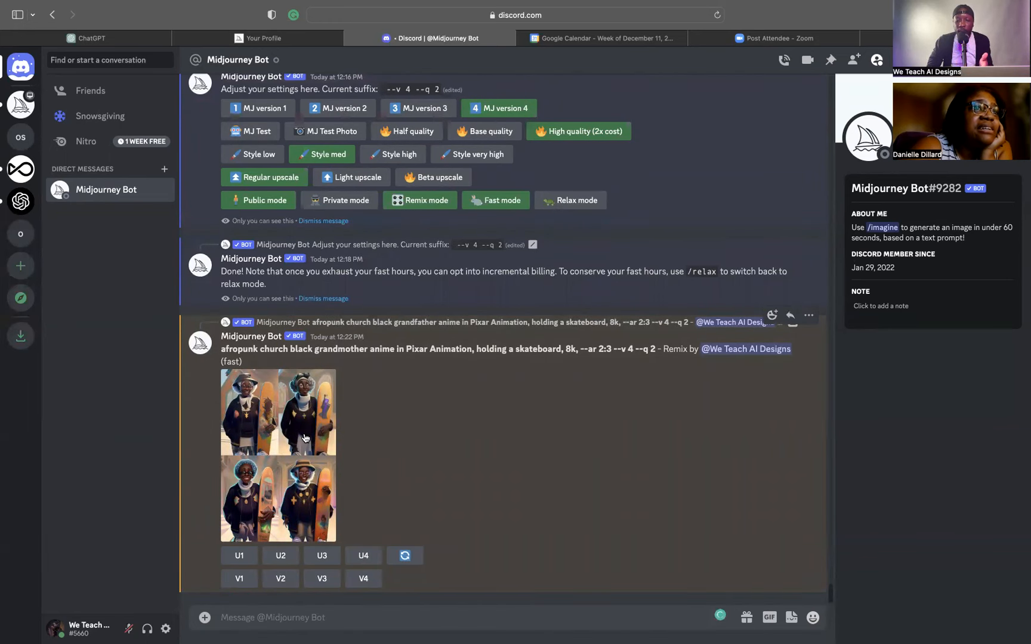
click(305, 439)
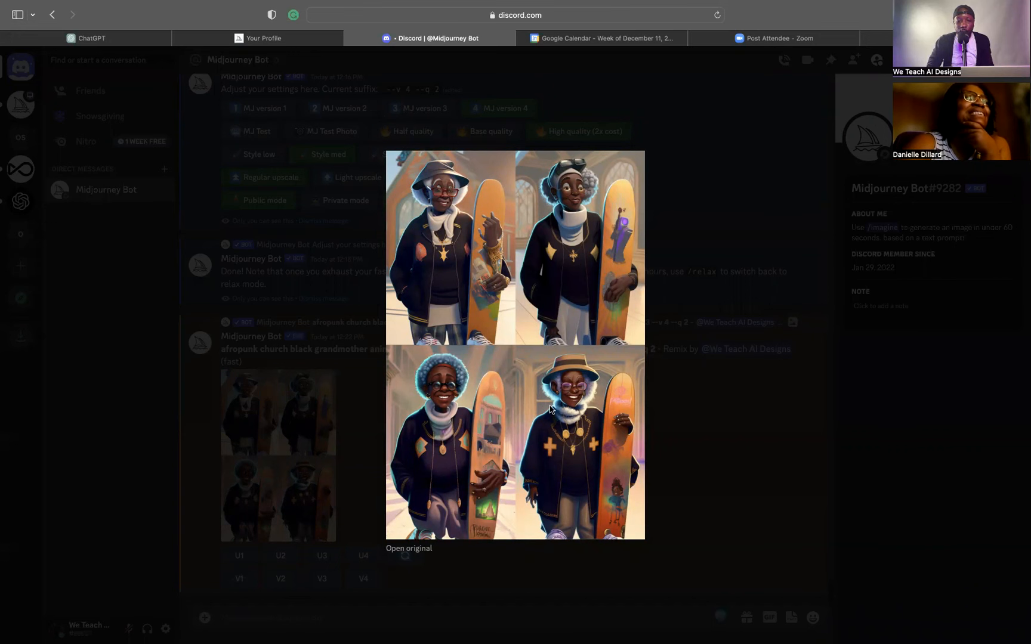
key(Escape)
Compare the enlarged original grandfather grid with the enlarged grandmother remix grid
scroll(325, 238, up, 5)
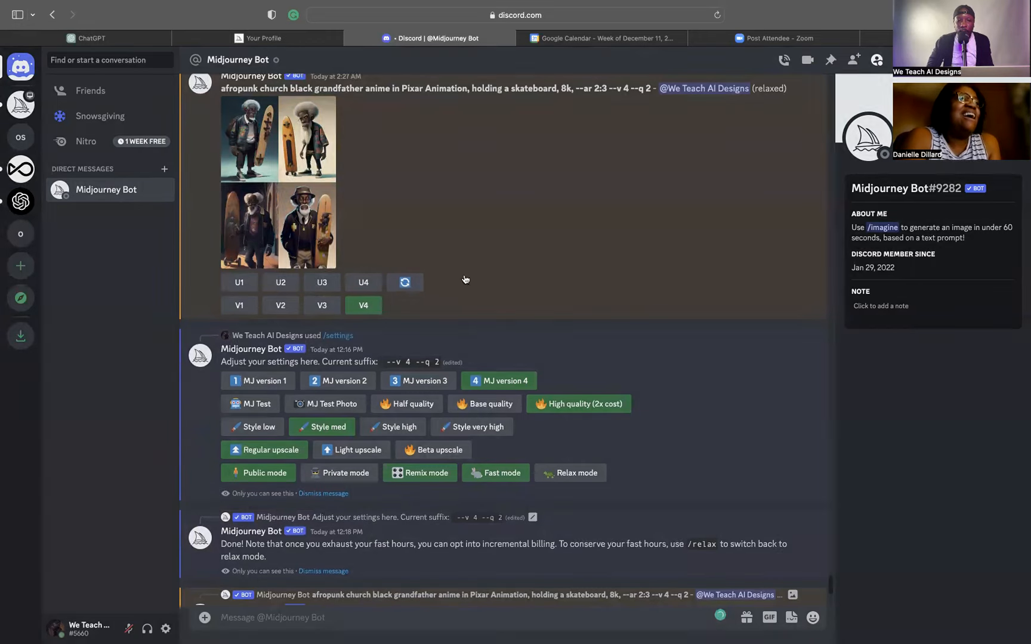
click(316, 234)
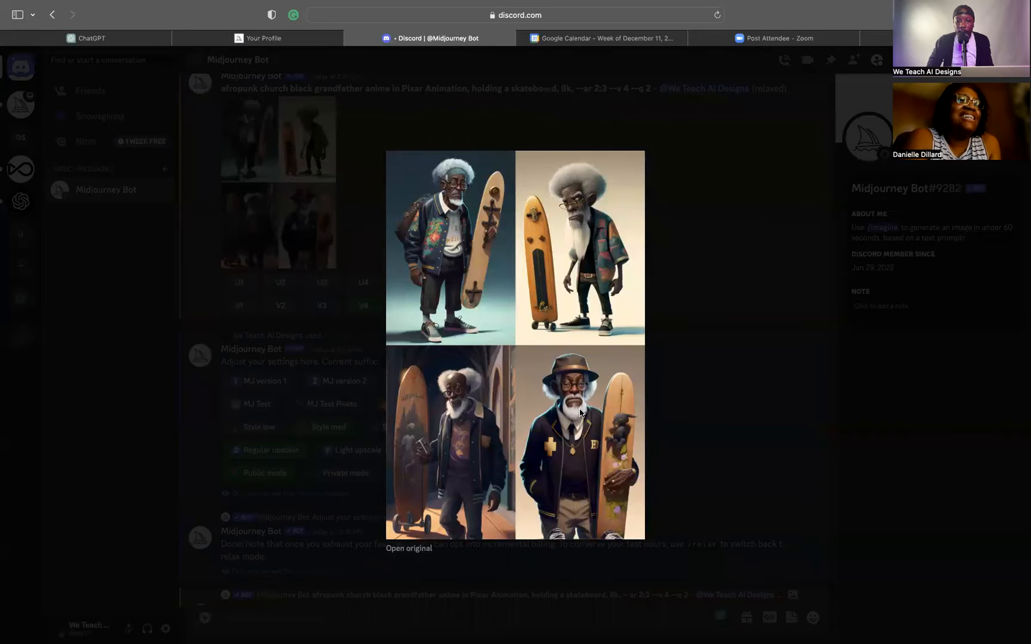
click(667, 293)
scroll(321, 504, down, 5)
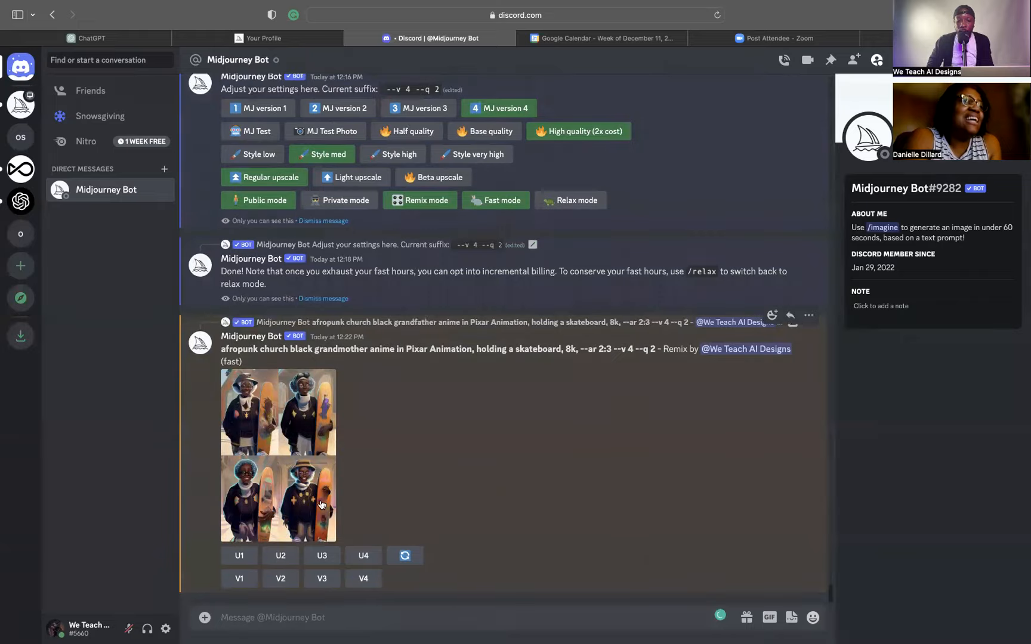
click(321, 504)
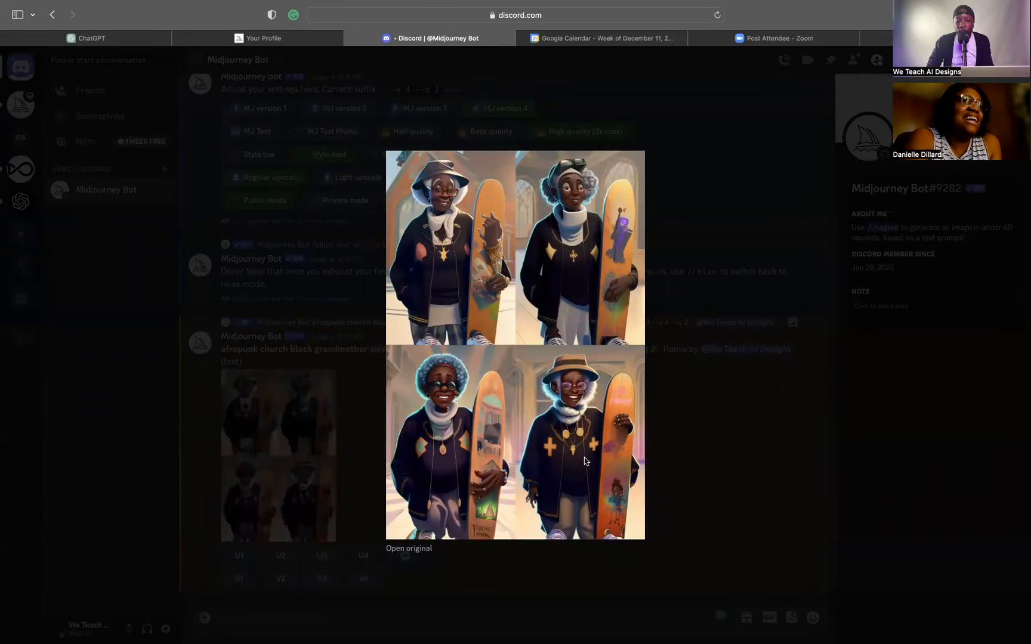
click(716, 388)
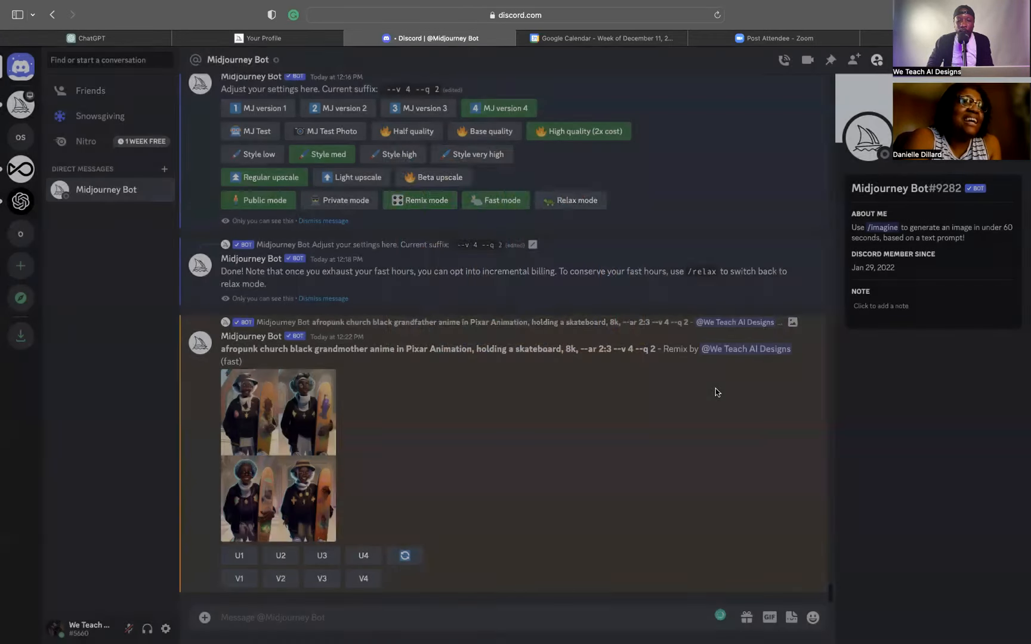
click(361, 618)
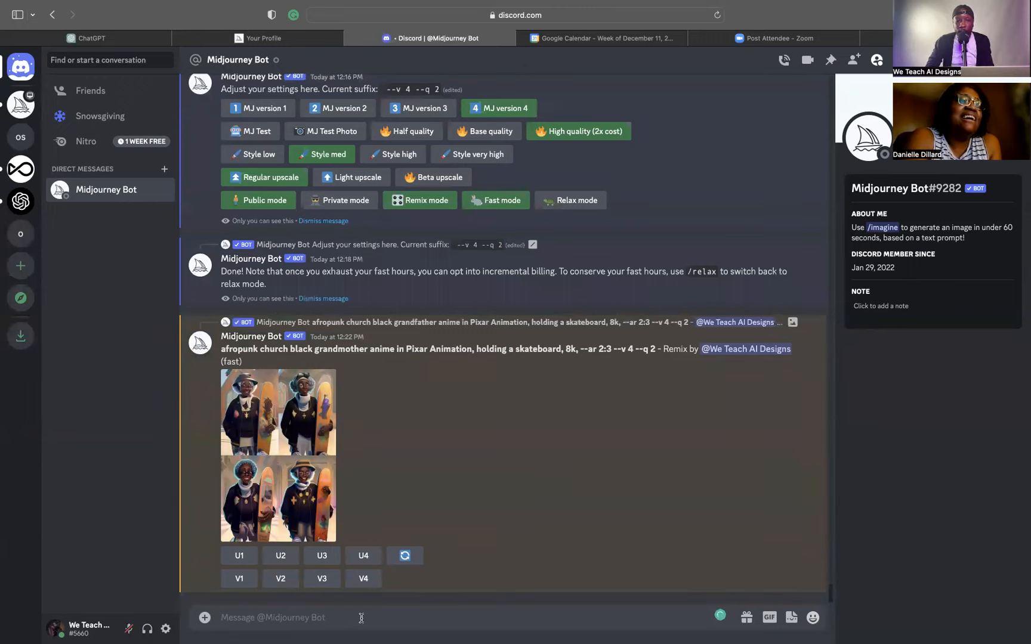
click(263, 38)
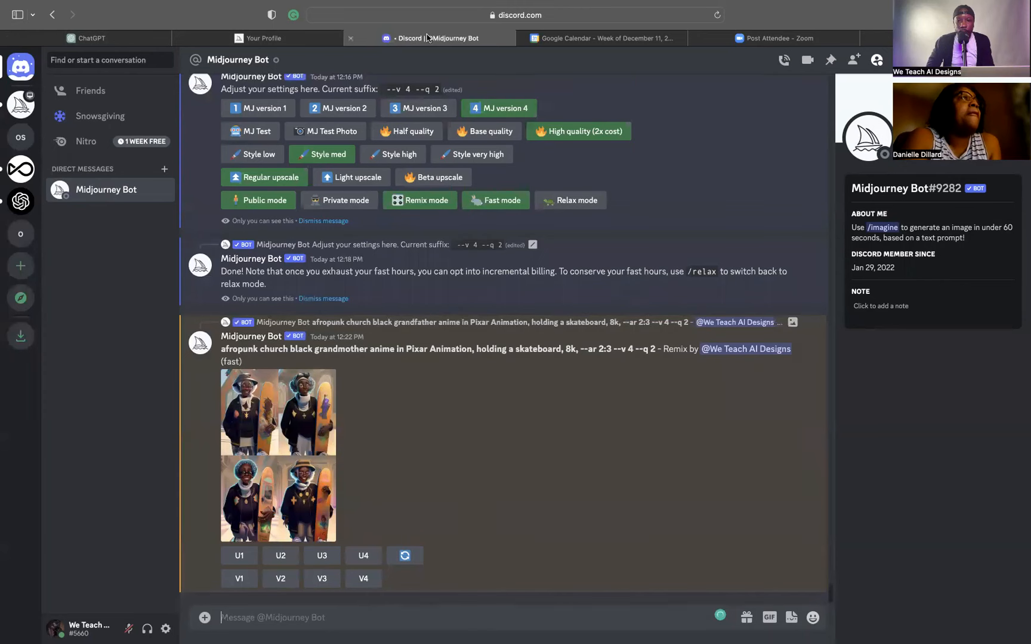
click(427, 36)
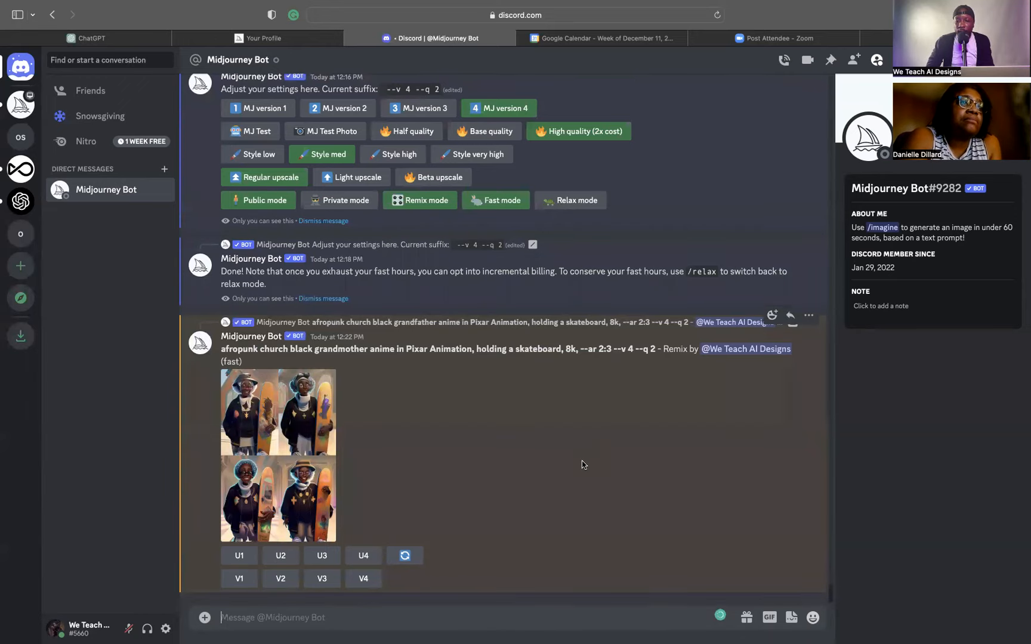
click(876, 306)
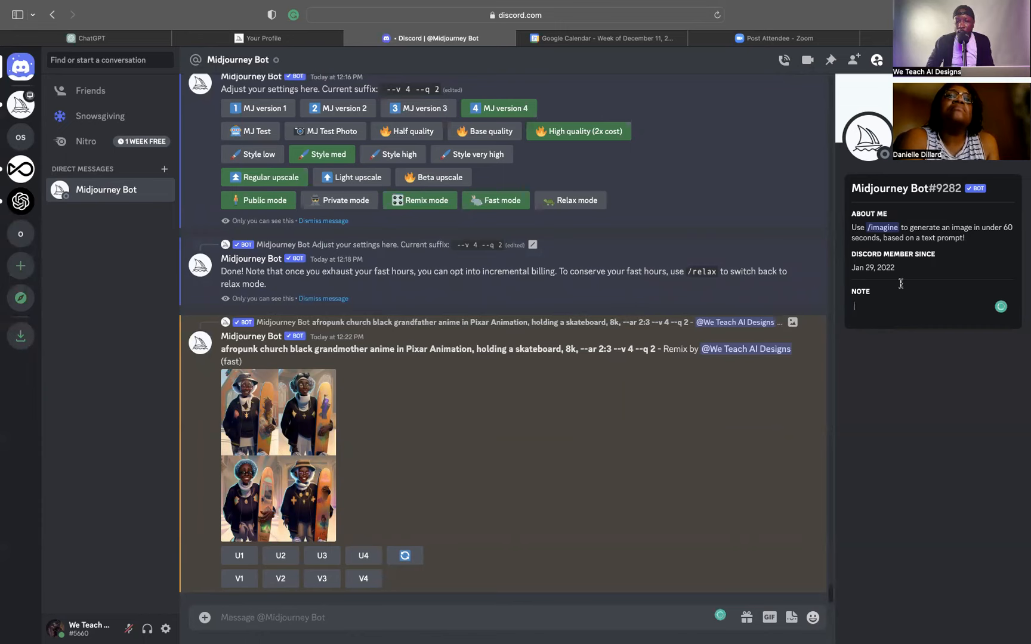
text("High fashion models young male wearing designer glasses and girl wearing designer glasses. Intriguing pose." fashion photographers style, fashion in the style of Haute Couture, highly detailed eyes, detailed eyeglasses, full body, smooth, sharp focus on f)
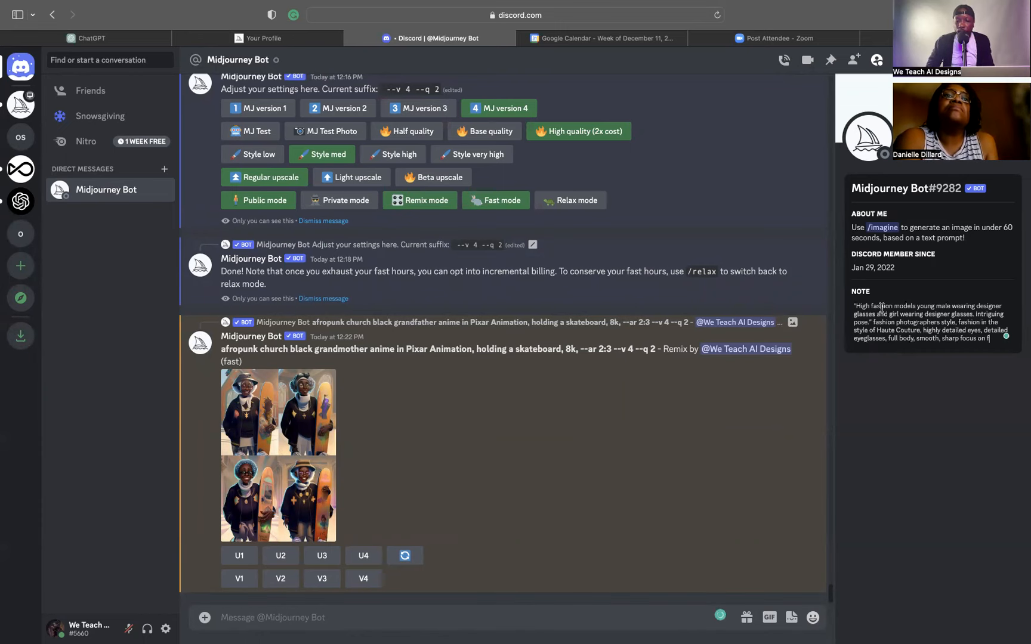
mouse_move(918, 322)
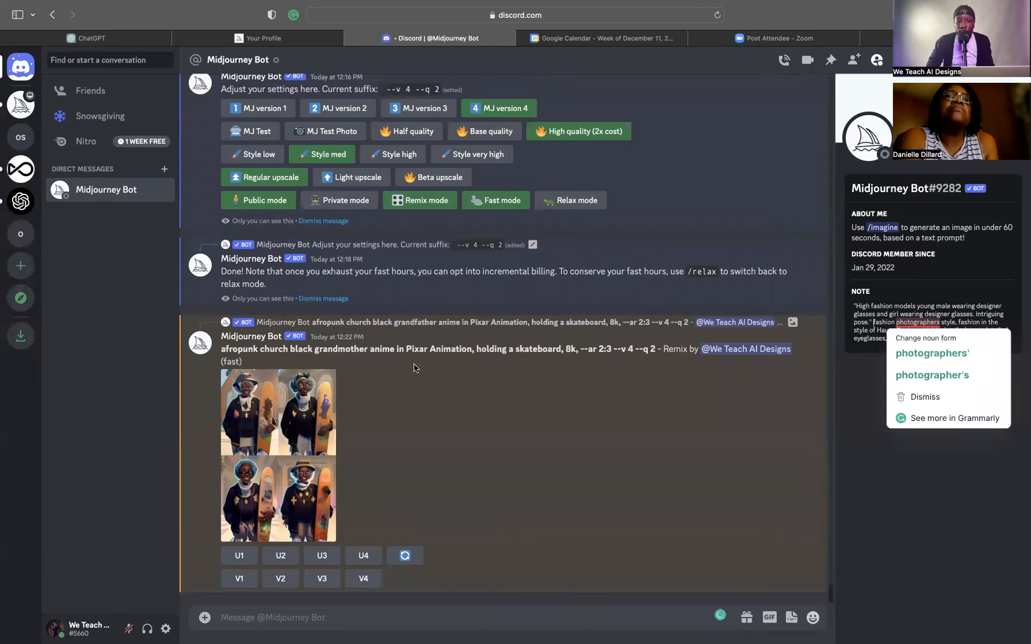
Start an /imagine command with the "High fashion models young male wearing designer glasses and girl wearing designer glasses" prompt, ending in --ar 2:3 --style 4b --v 4 --v 4
click(281, 619)
text(/)
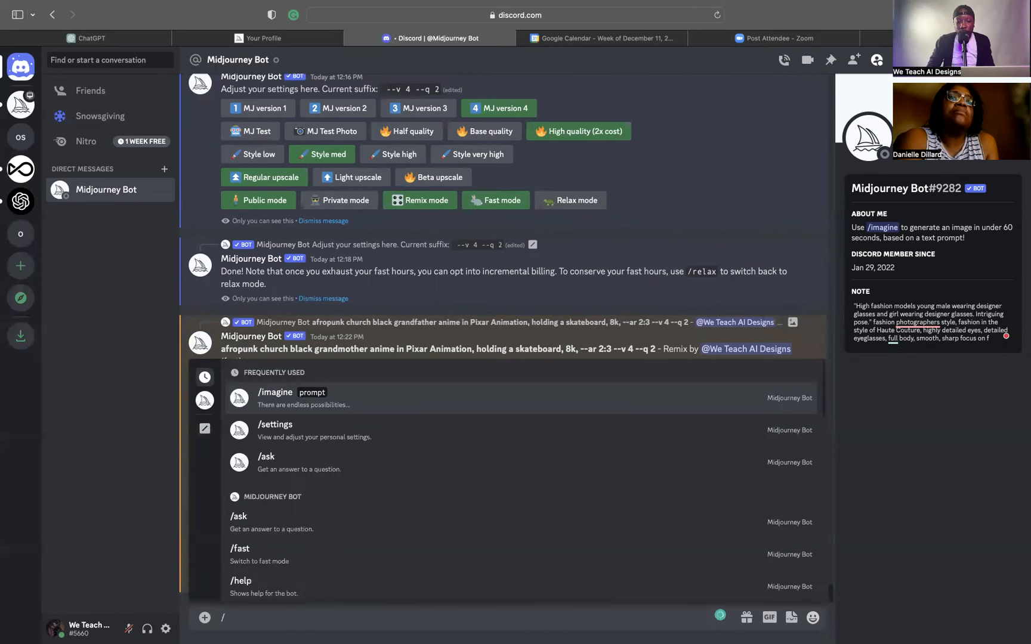
key(Return)
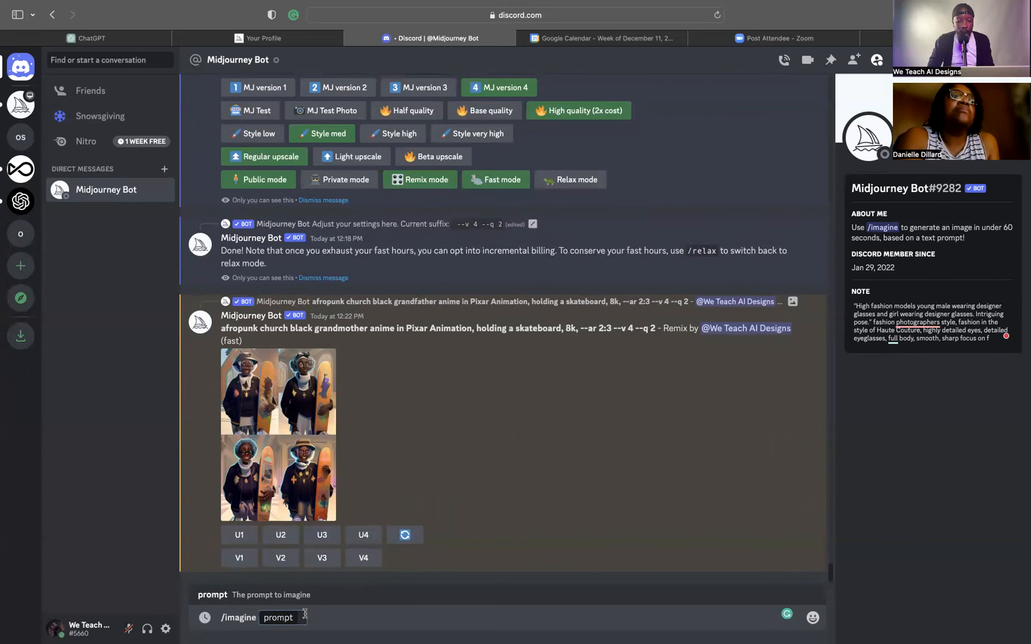
text("High fashion models young male wearing designer glasses and girl wearing designer glasses. Intriguing pose." fashion photographers style, fashion in the style of Haute Couture, highly detailed eyes, detailed eyeglasses, full body, smooth, sharp focus on faces, detail skin texture, Award Winning Photography, photographed on grainy medium format film, color grade postproduction, 8k. --ar 2:3 --style 4b --v 4  --v 4)
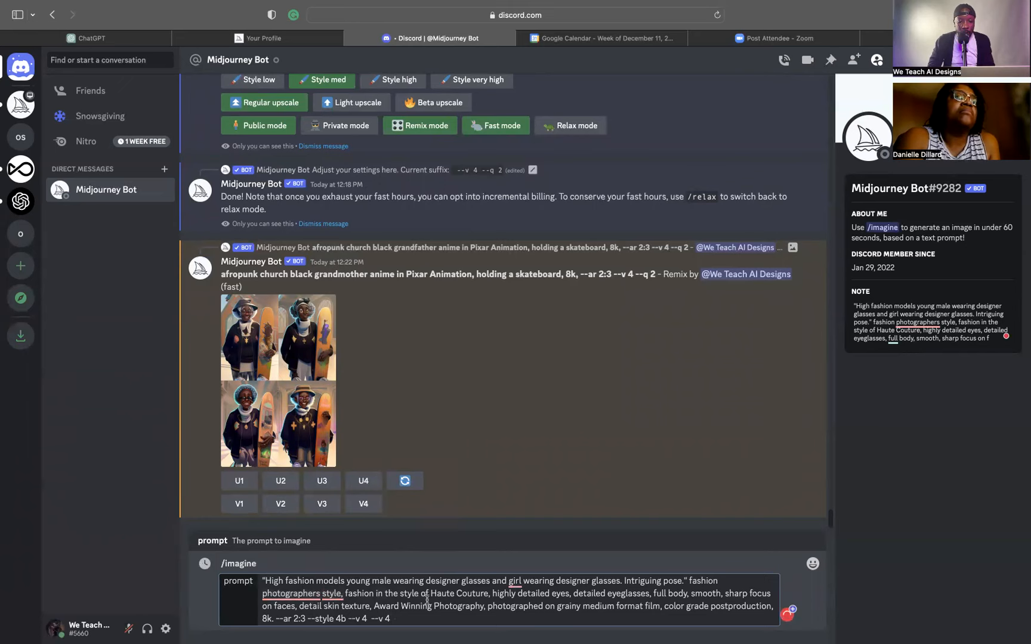
Insert "black" before "male" and before "girl" in the fashion prompt and submit it to generate the images
click(372, 581)
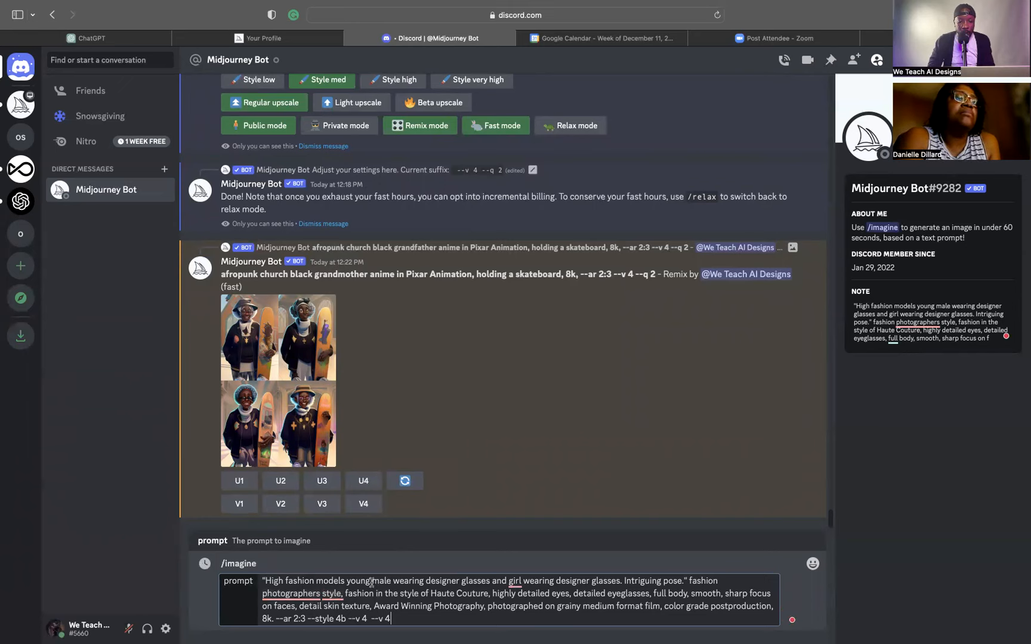
text(black)
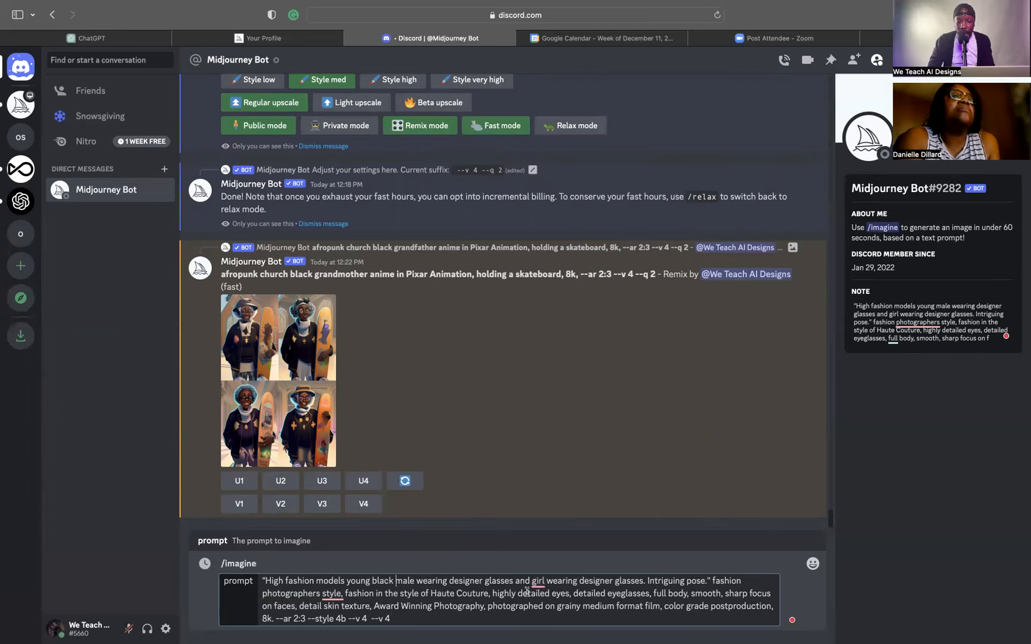
mouse_move(531, 587)
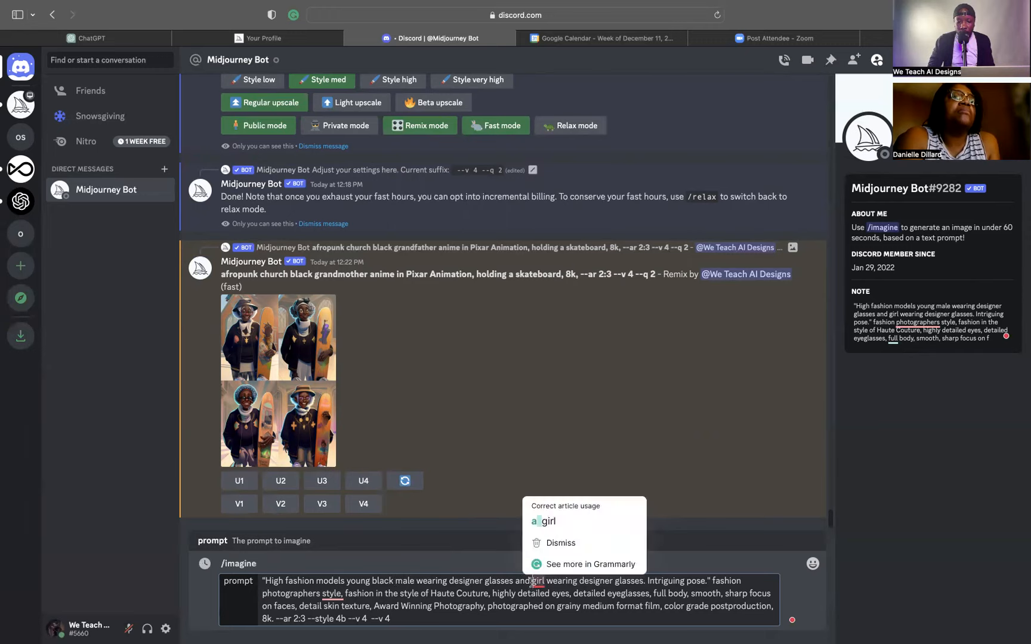
click(532, 583)
text(black)
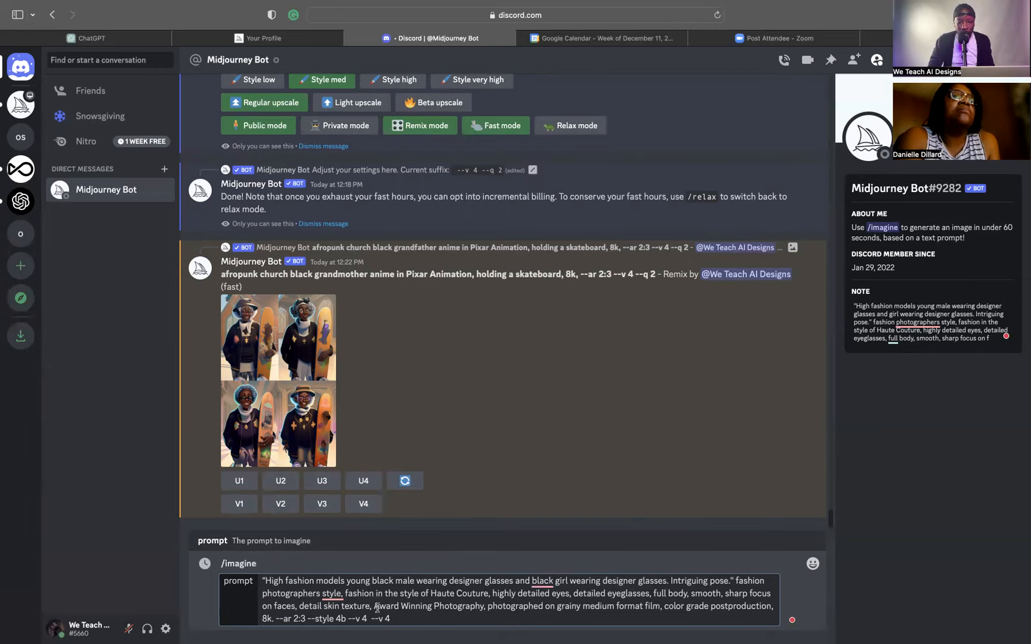
click(477, 620)
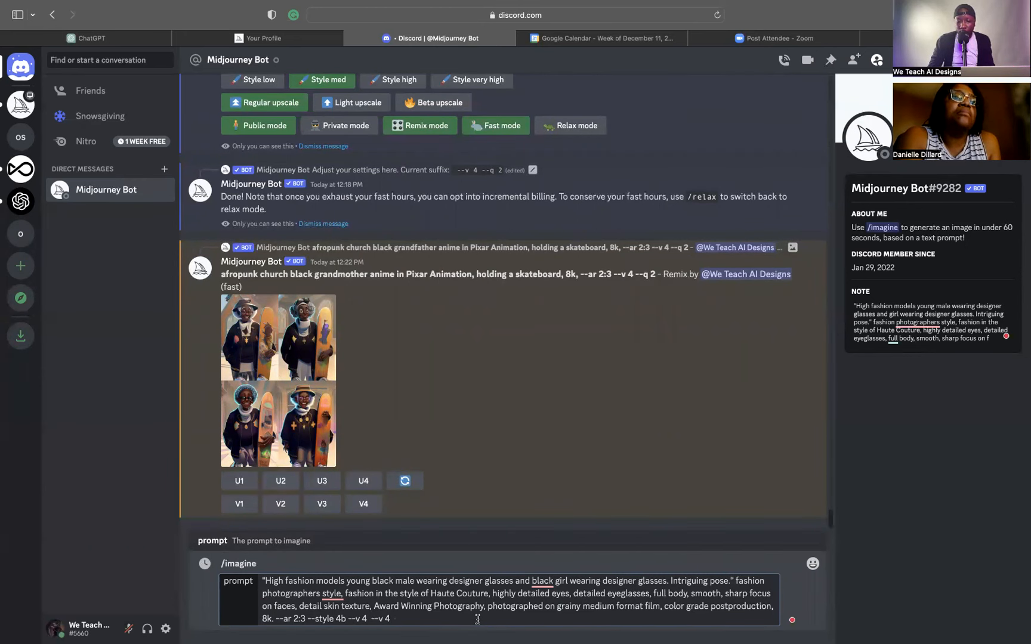
key(Return)
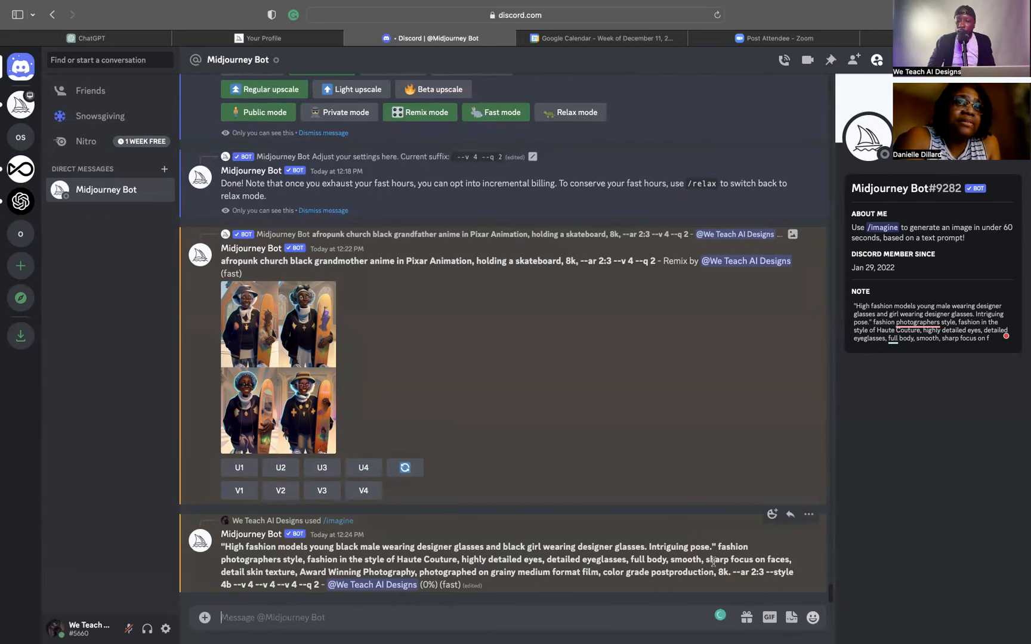
Examine the submitted prompt's closing wording and its --ar and --style parameters up close while the image grid renders
scroll(733, 587, up, 5)
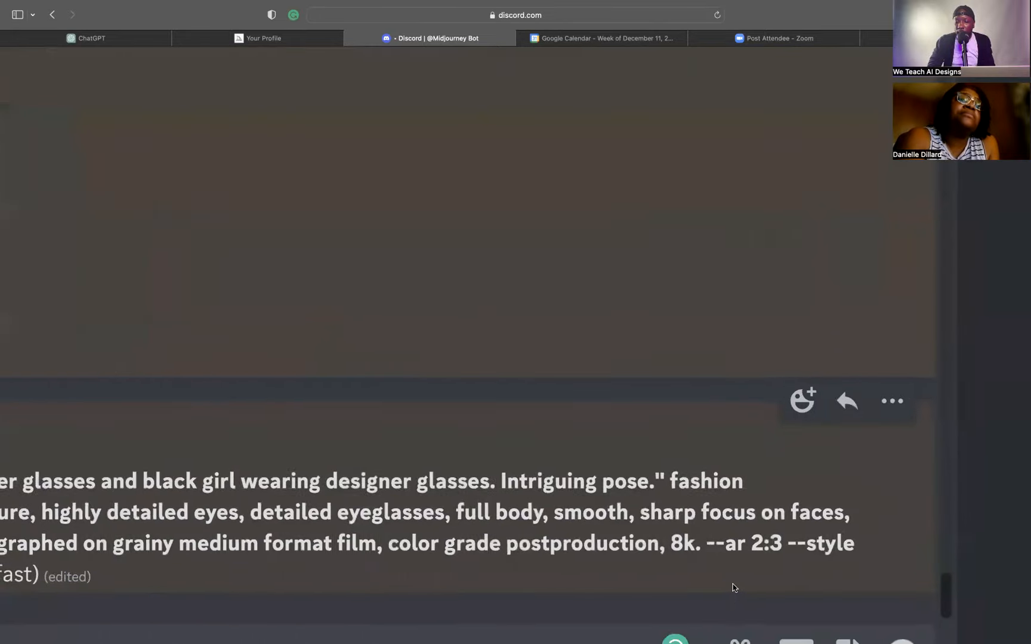
scroll(733, 584, down, 3)
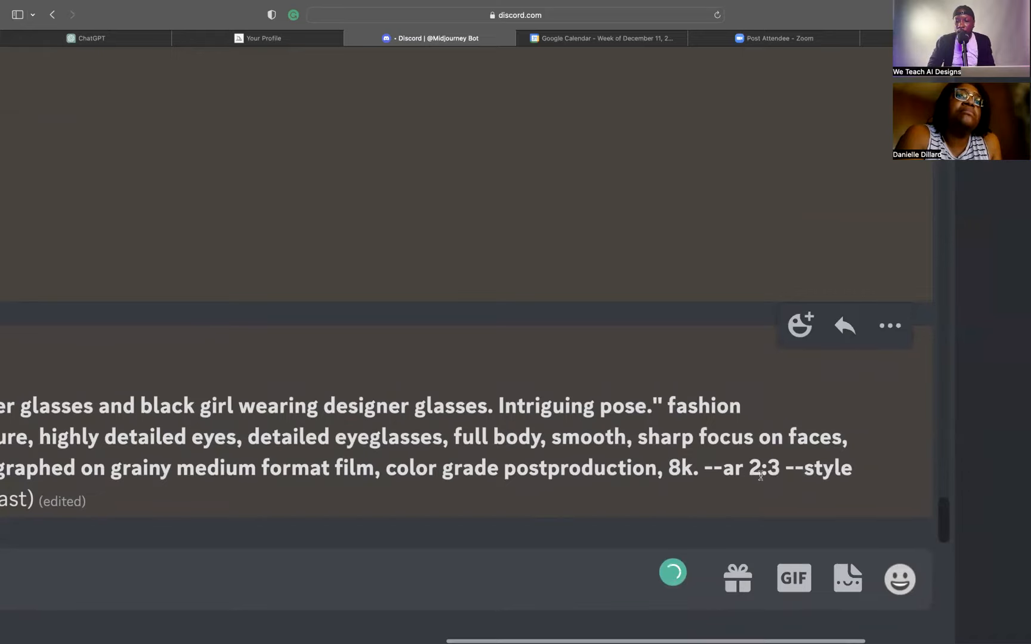
scroll(769, 473, down, 7)
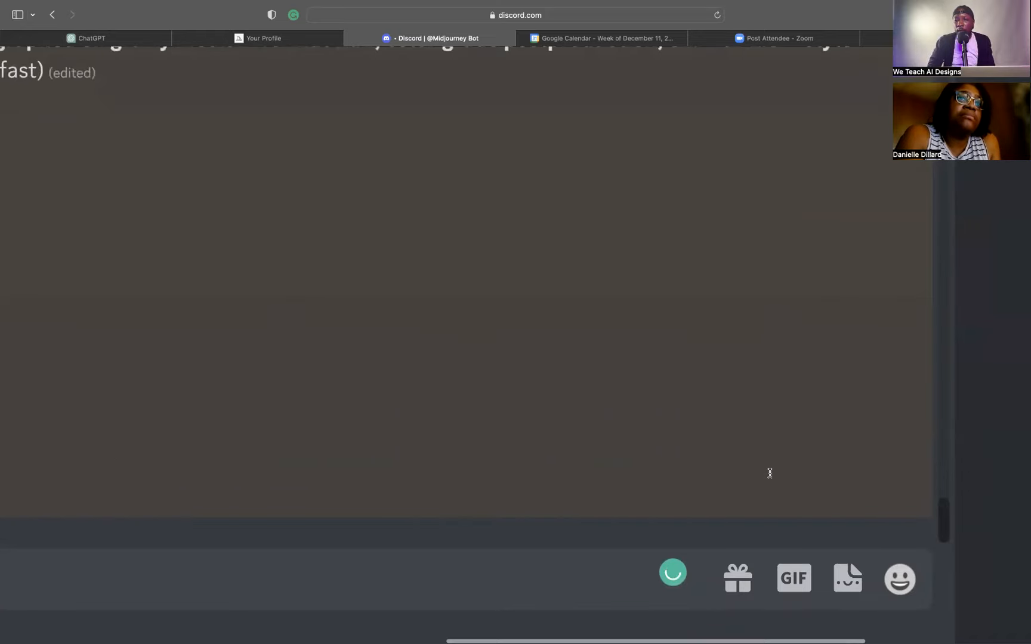
scroll(770, 476, down, 5)
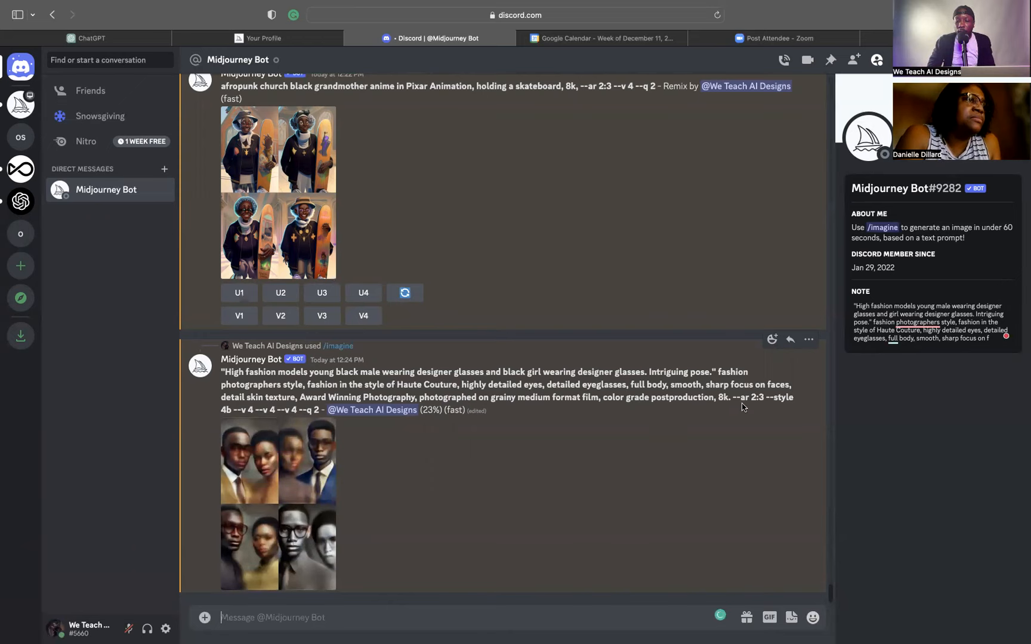
scroll(747, 405, up, 5)
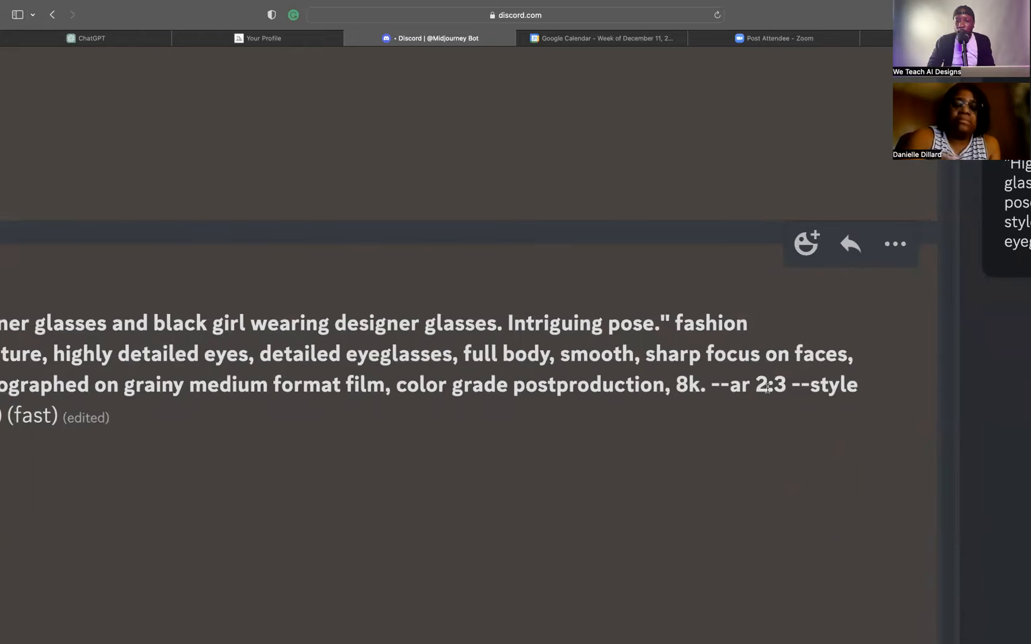
scroll(776, 387, down, 5)
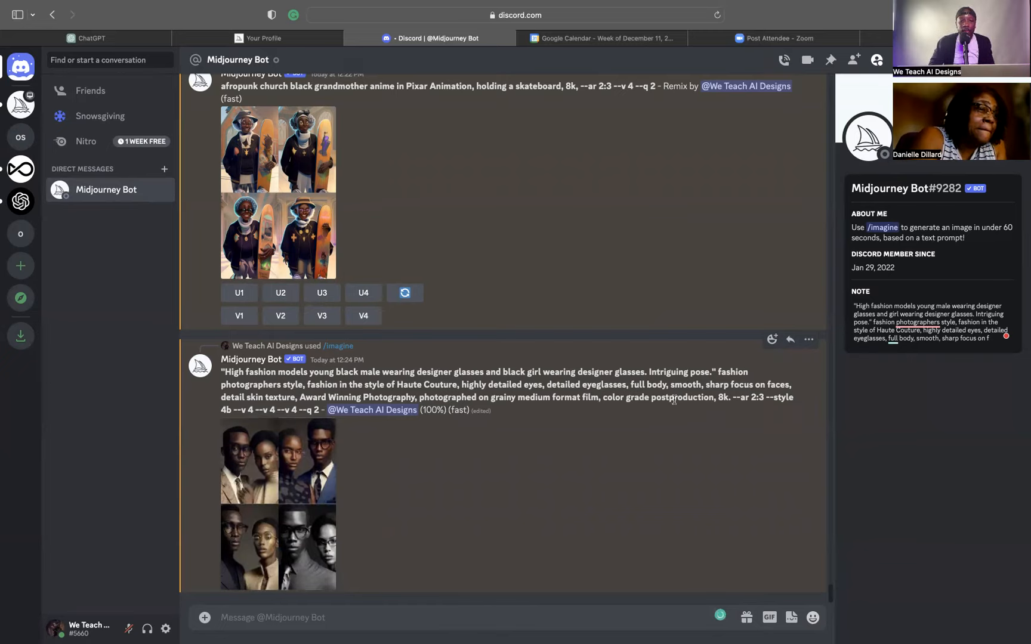
Switch to the Midjourney website and browse the images in the Community Feed, finishing back at its beginning
click(320, 40)
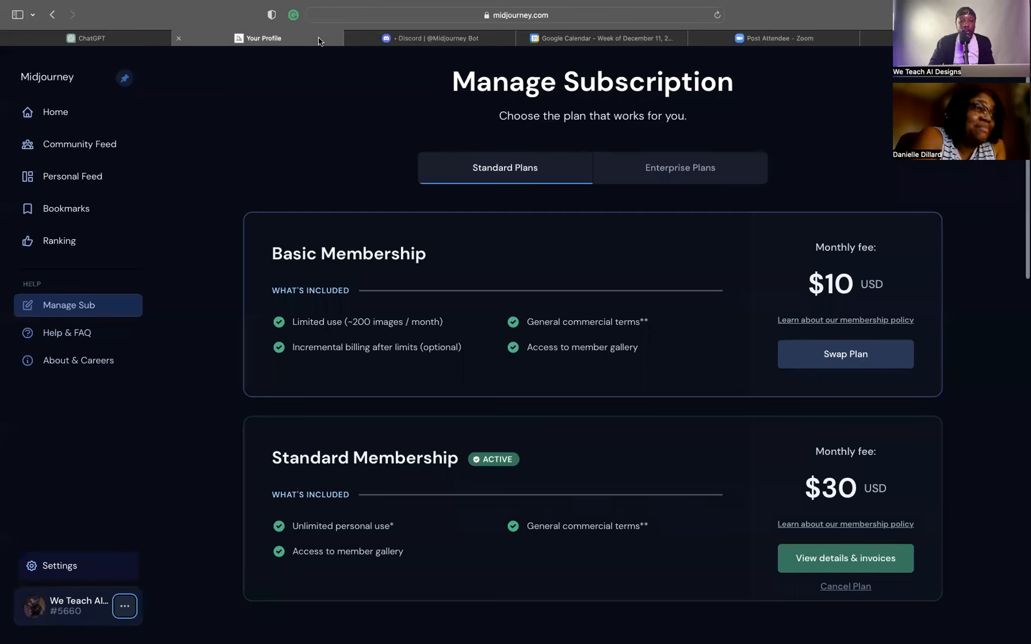
click(103, 142)
scroll(505, 355, down, 20)
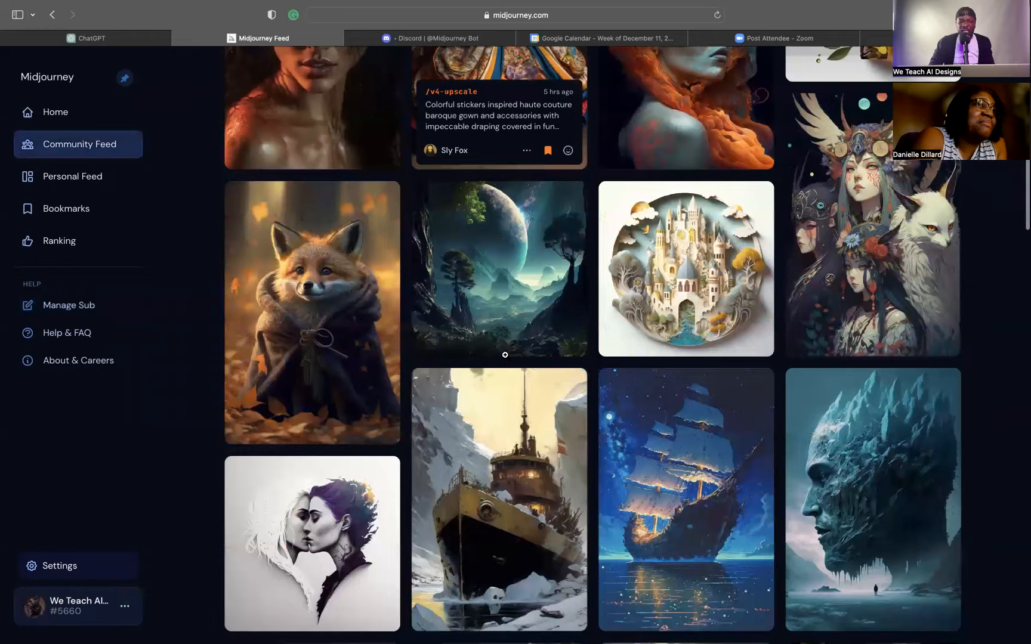
scroll(504, 355, down, 15)
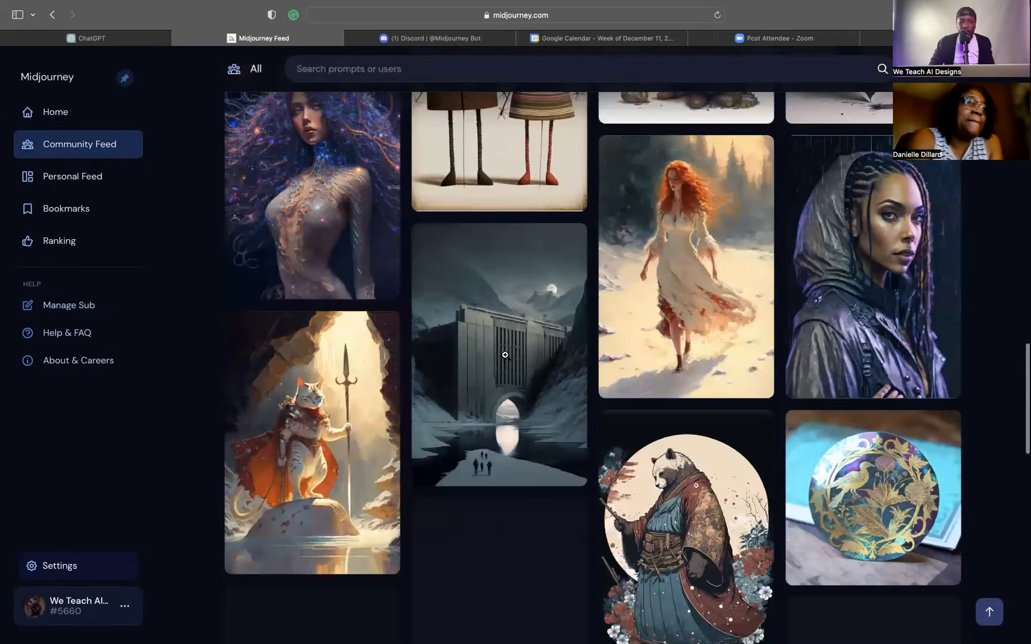
scroll(504, 356, down, 15)
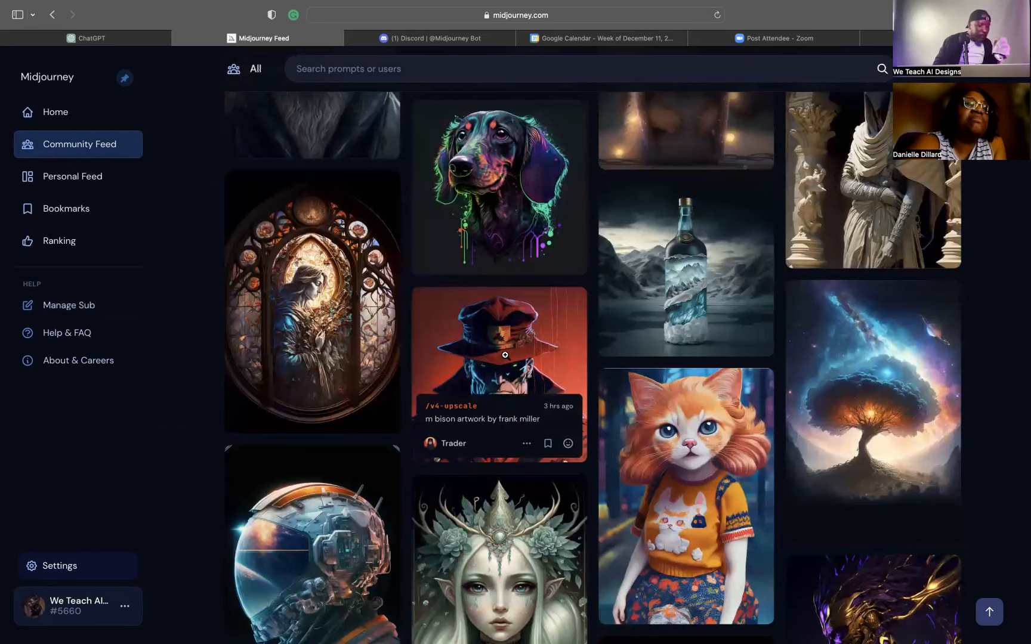
scroll(505, 355, down, 8)
scroll(505, 354, down, 15)
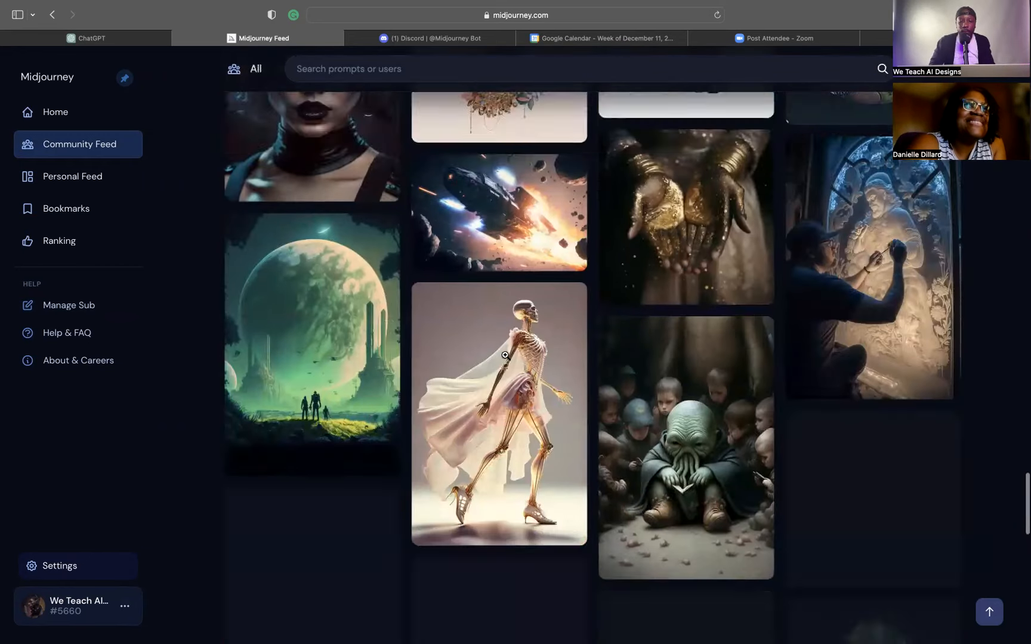
scroll(505, 355, down, 15)
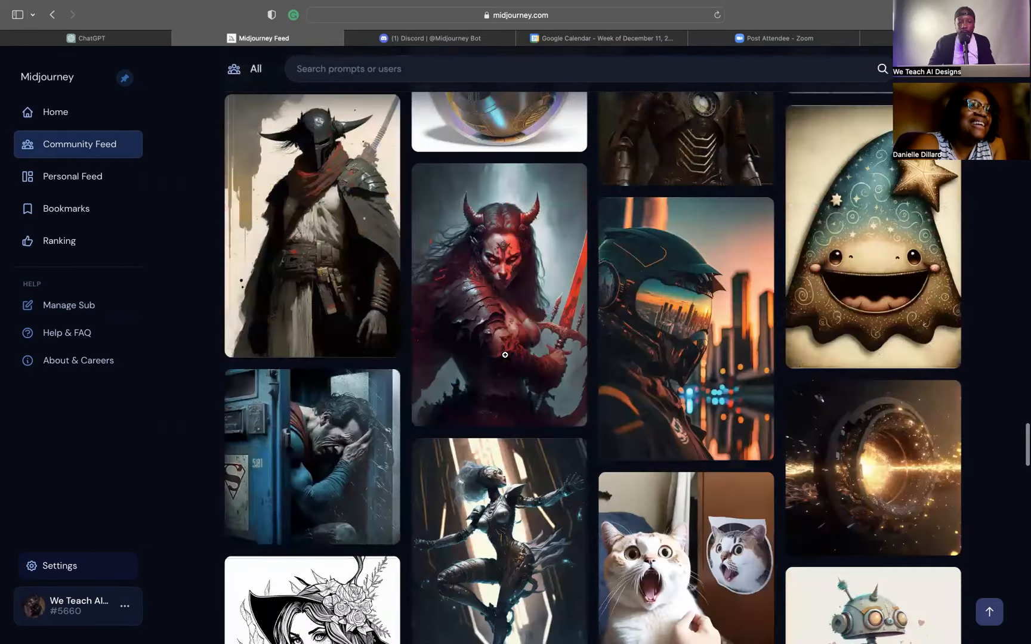
scroll(504, 355, down, 15)
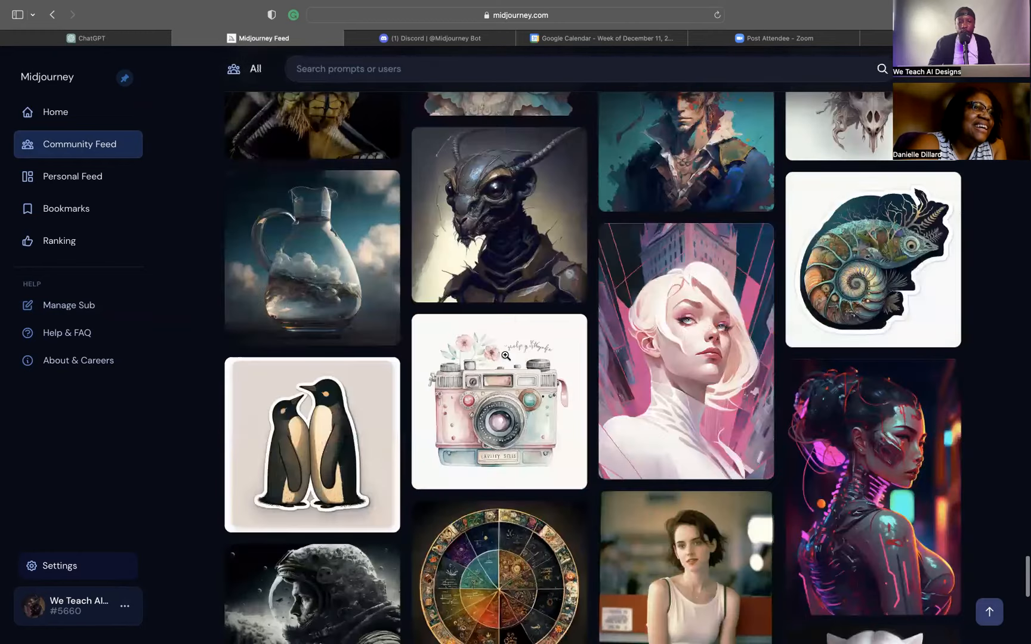
scroll(505, 356, down, 15)
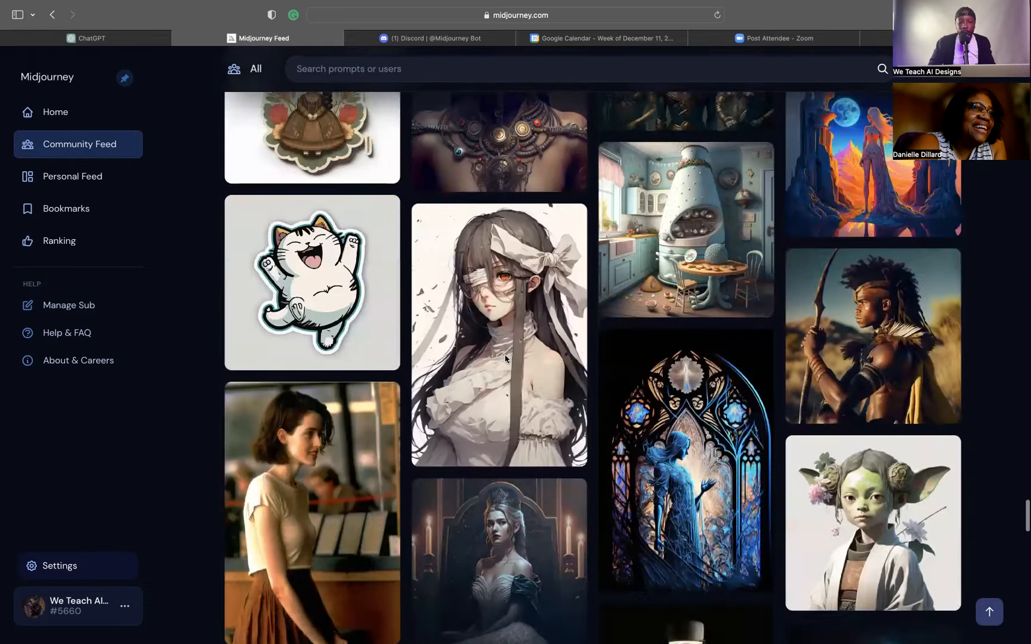
scroll(505, 357, down, 15)
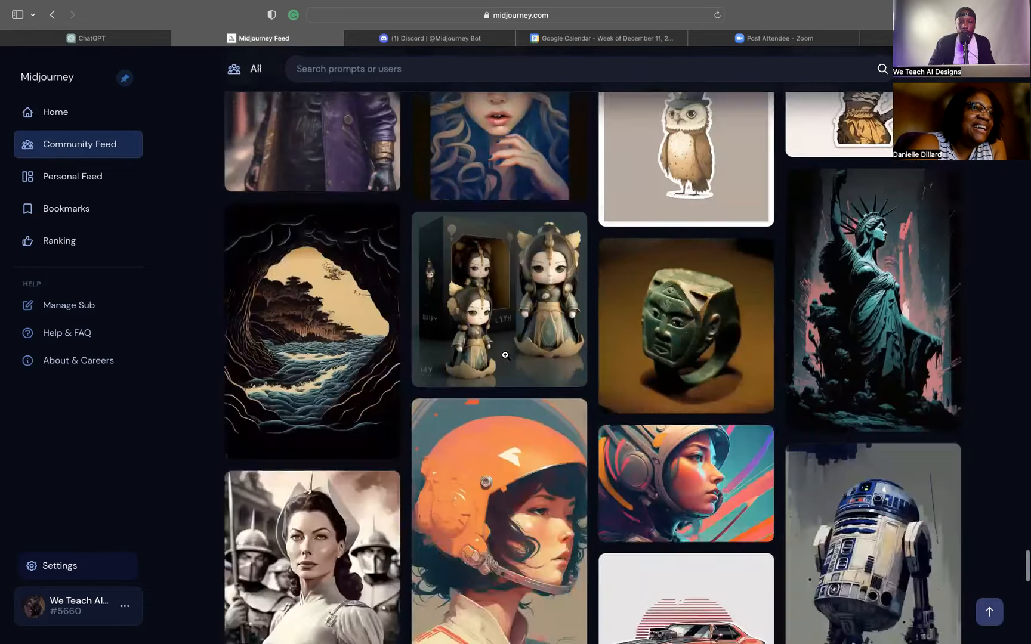
scroll(504, 355, down, 15)
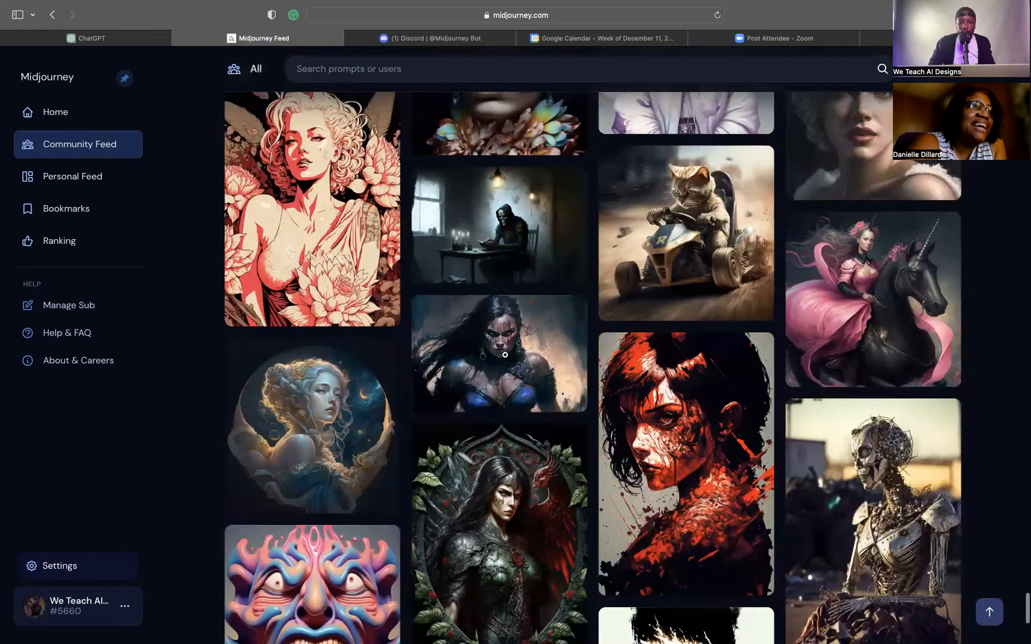
scroll(505, 355, down, 10)
scroll(505, 355, up, 10)
scroll(505, 354, up, 20)
scroll(504, 355, up, 10)
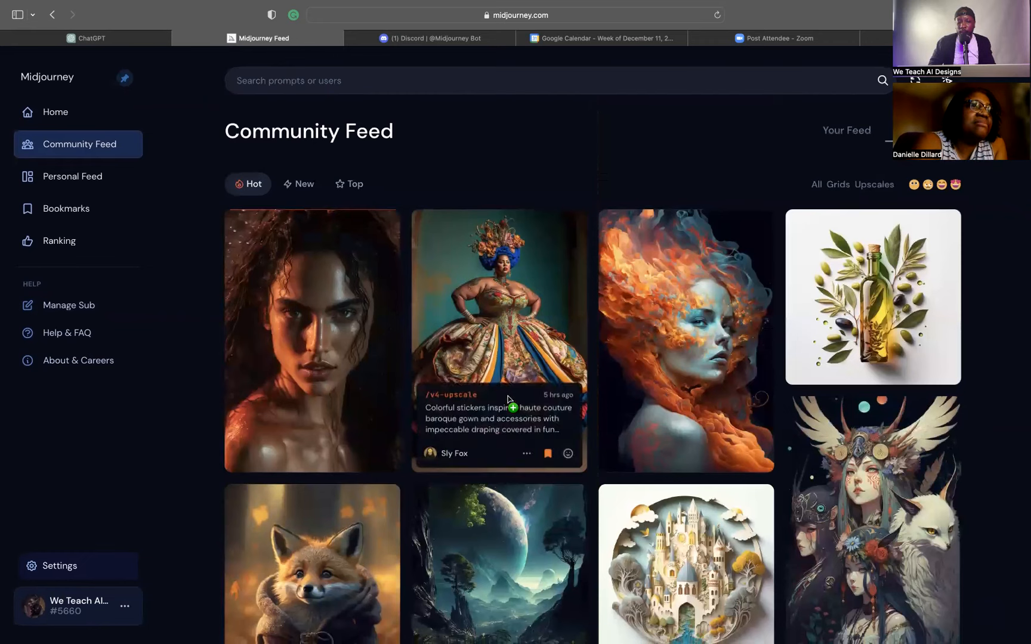
Find the Community Feed portrait of a man in black glasses beside a woman in a high-necked top and open it enlarged
scroll(507, 398, down, 8)
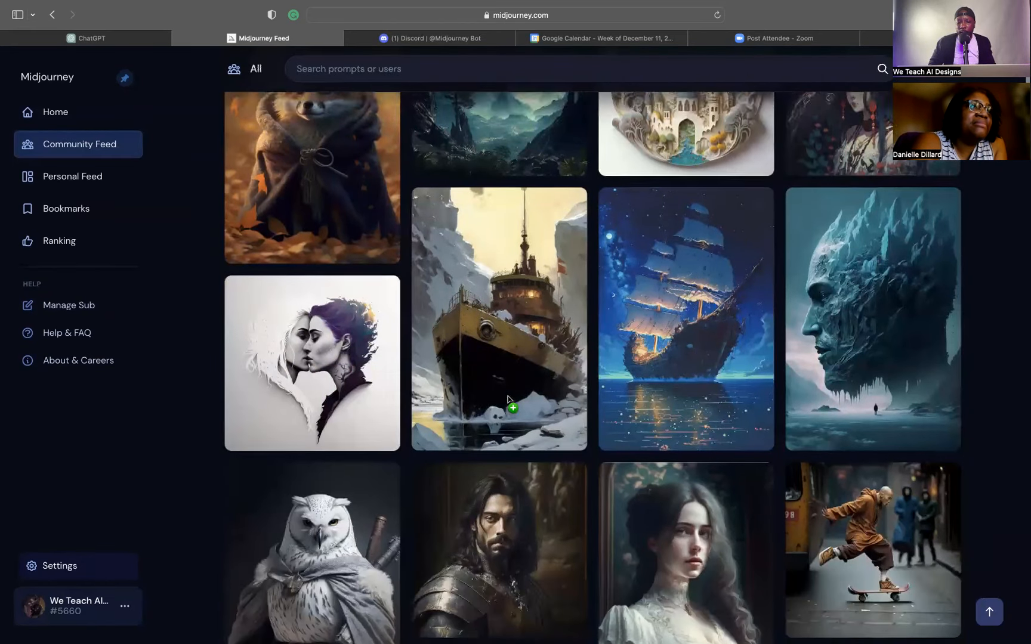
scroll(507, 398, down, 5)
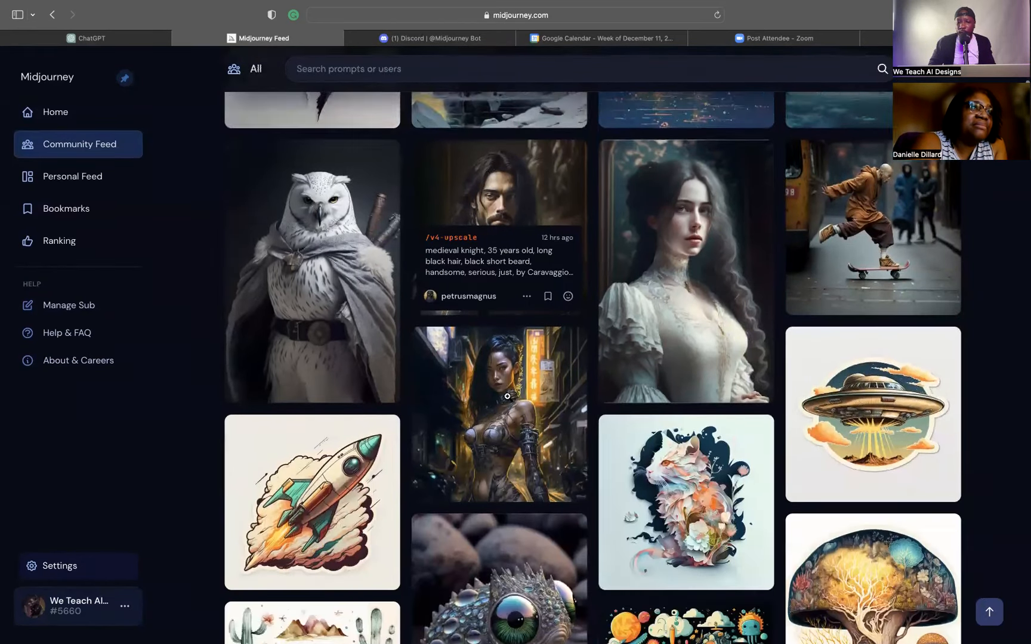
scroll(507, 396, down, 8)
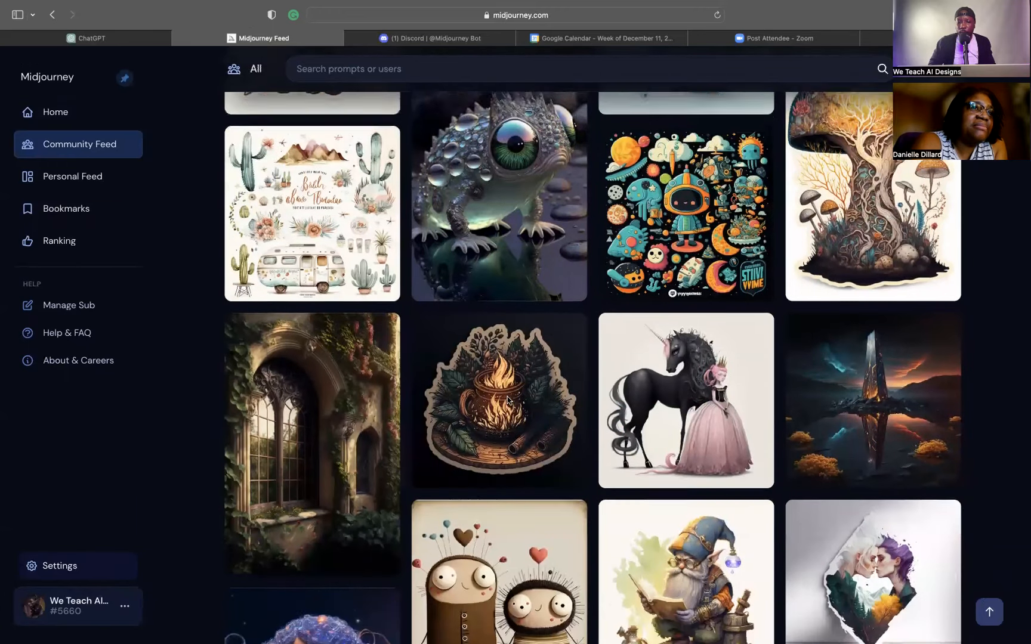
scroll(507, 400, down, 14)
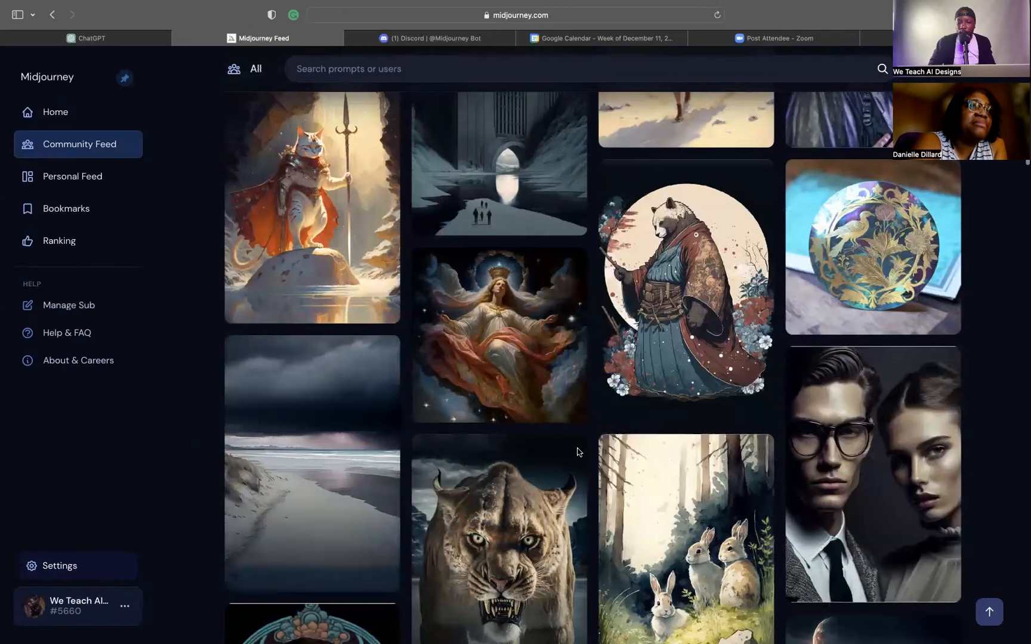
click(872, 420)
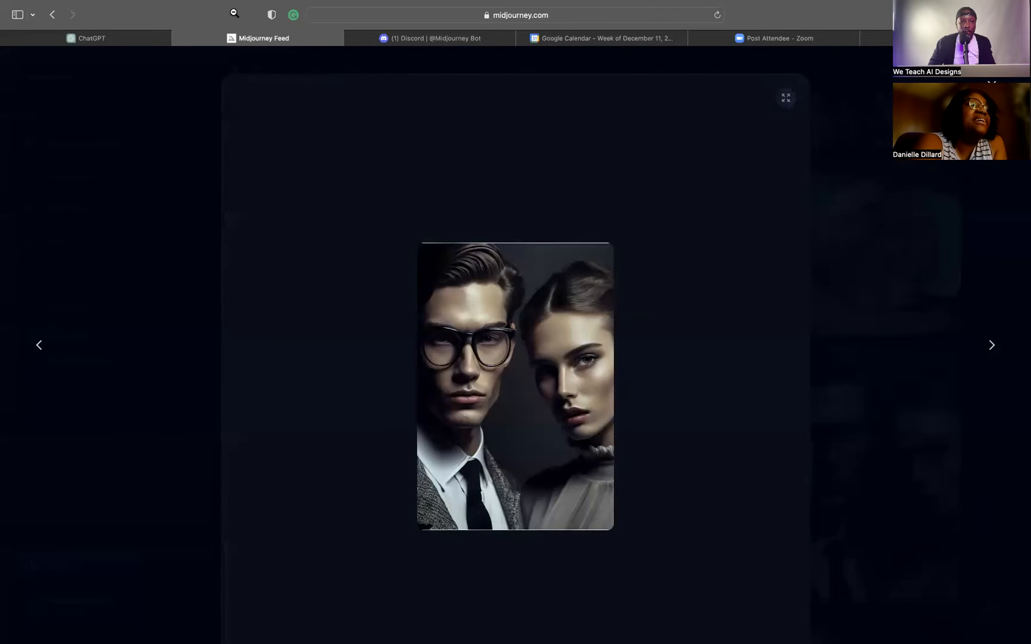
Switch back to Discord, view the new fashion grid enlarged and at original size, and return to the Midjourney Bot chat
click(398, 40)
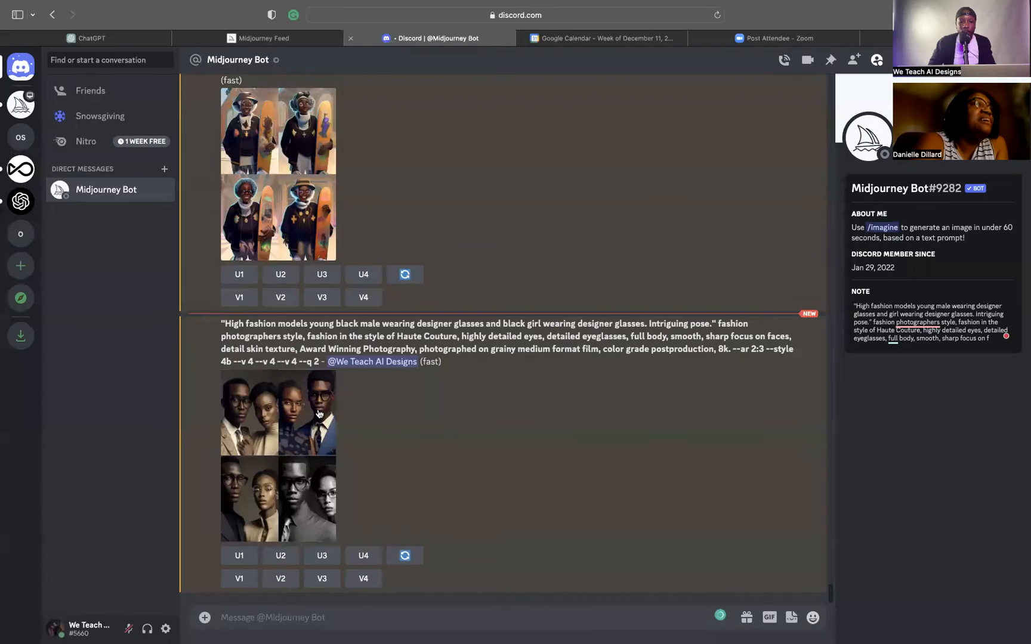
click(304, 449)
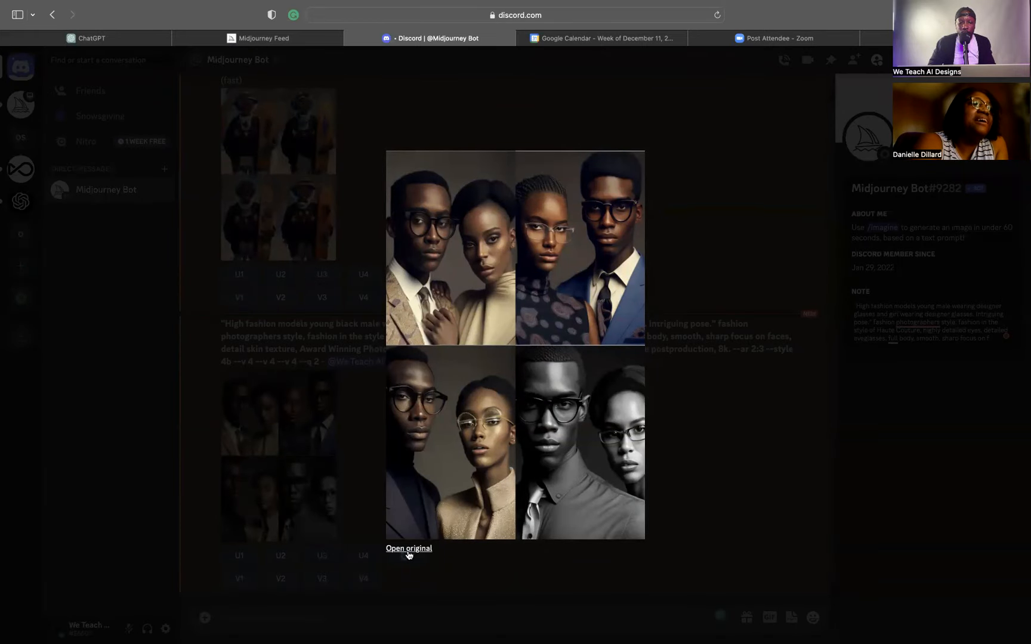
click(409, 550)
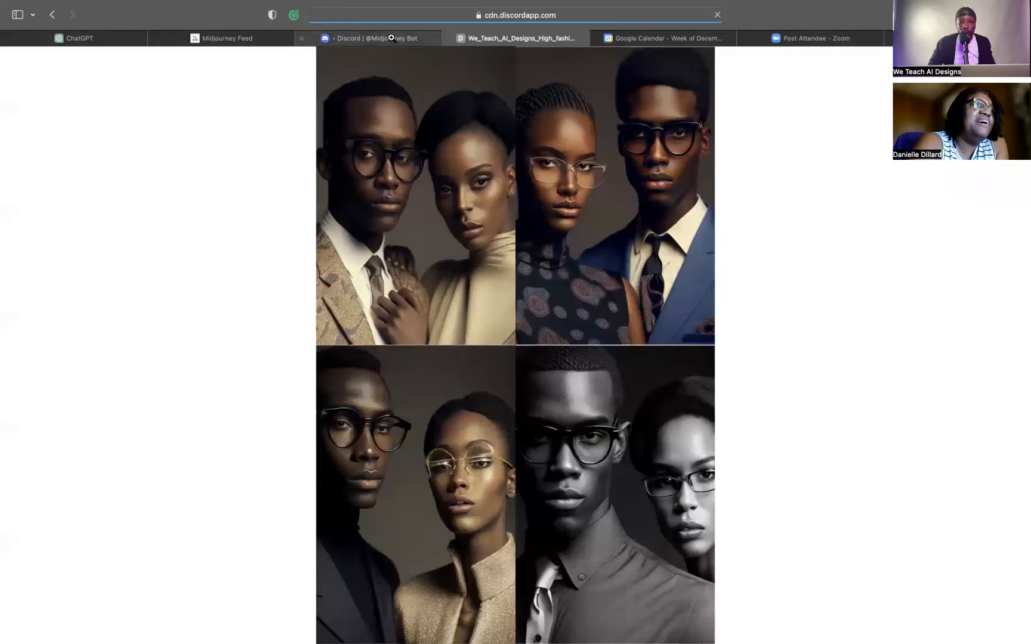
click(392, 38)
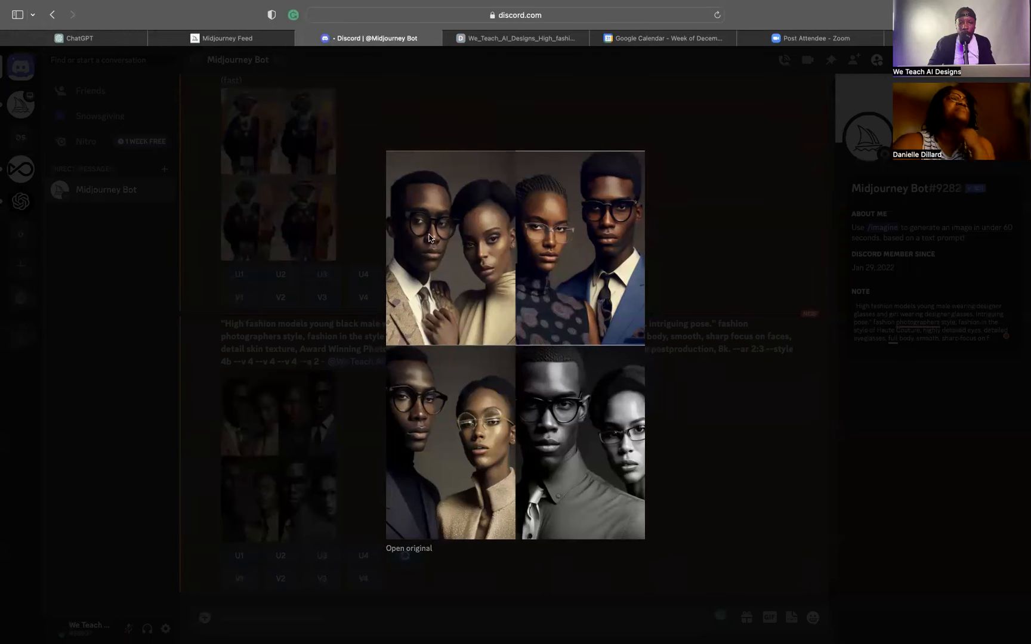
View the fashion grid at original size and move the Midjourney Feed page directly beside it for comparison
click(492, 38)
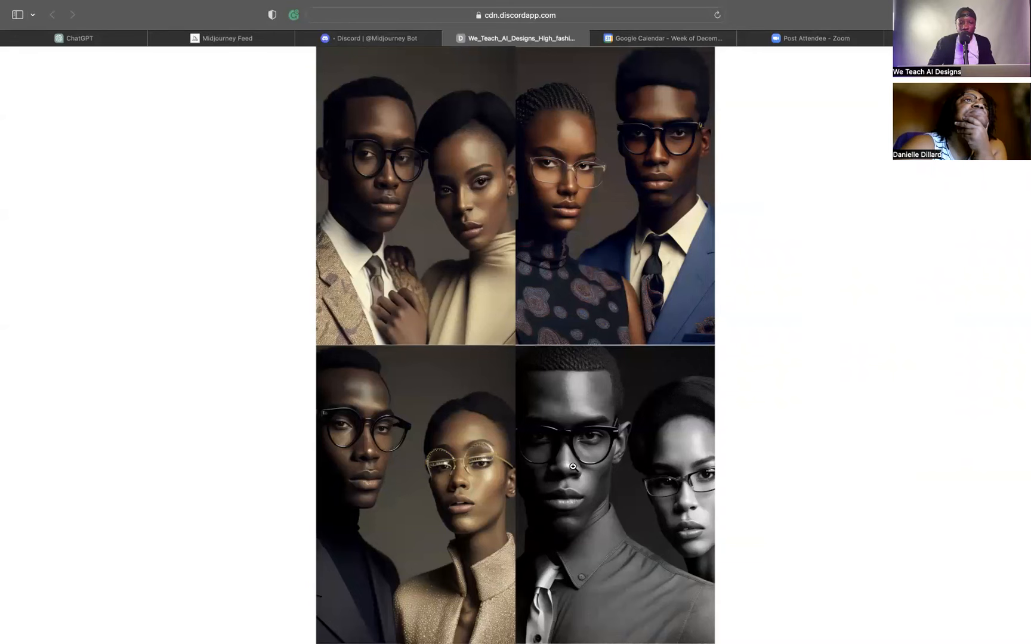
click(389, 39)
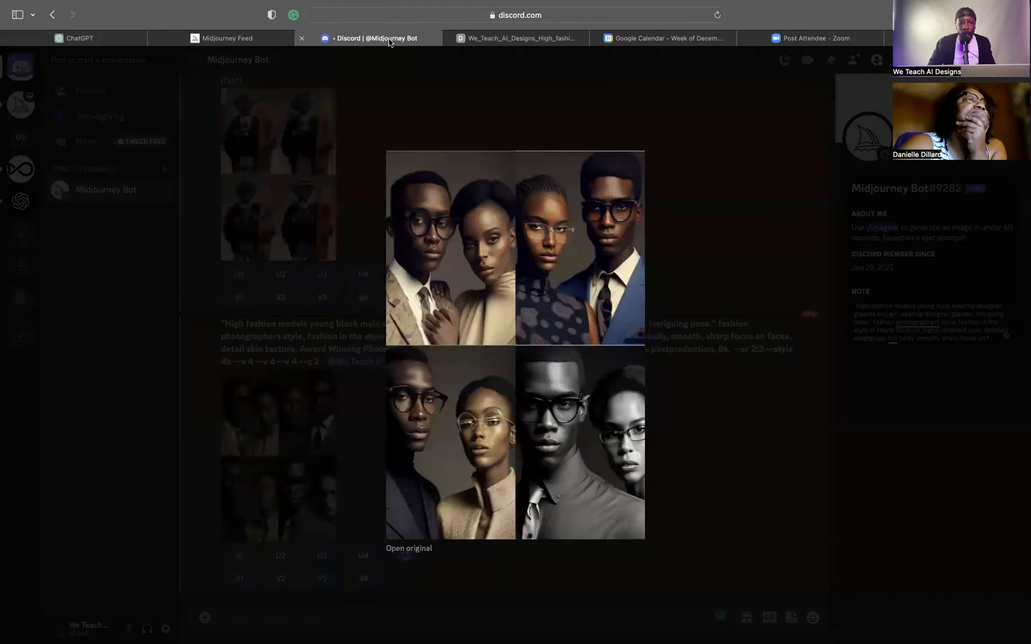
click(504, 38)
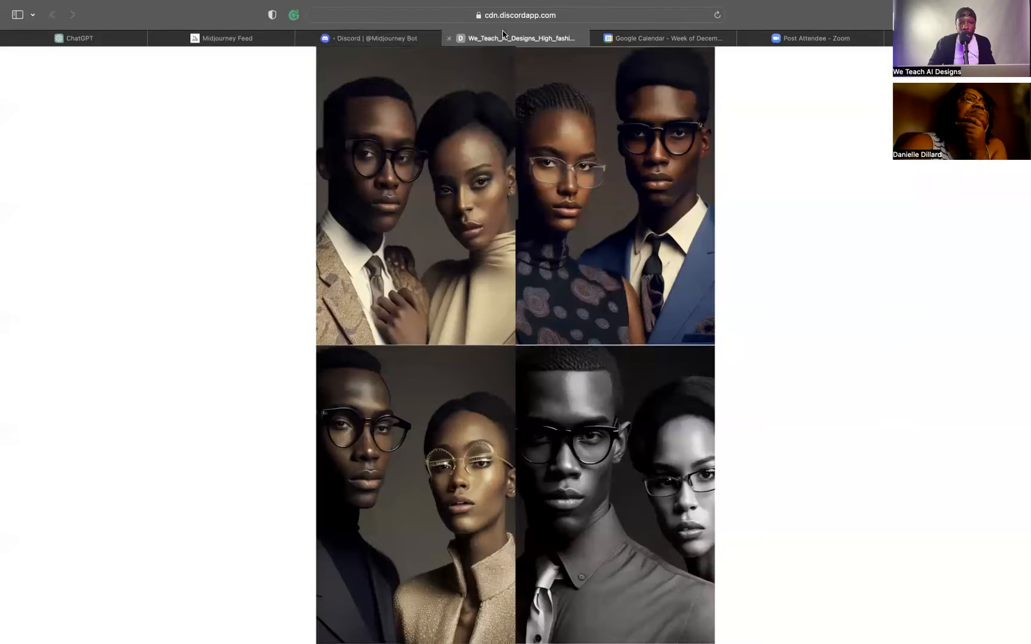
click(255, 37)
drag(282, 36, 410, 46)
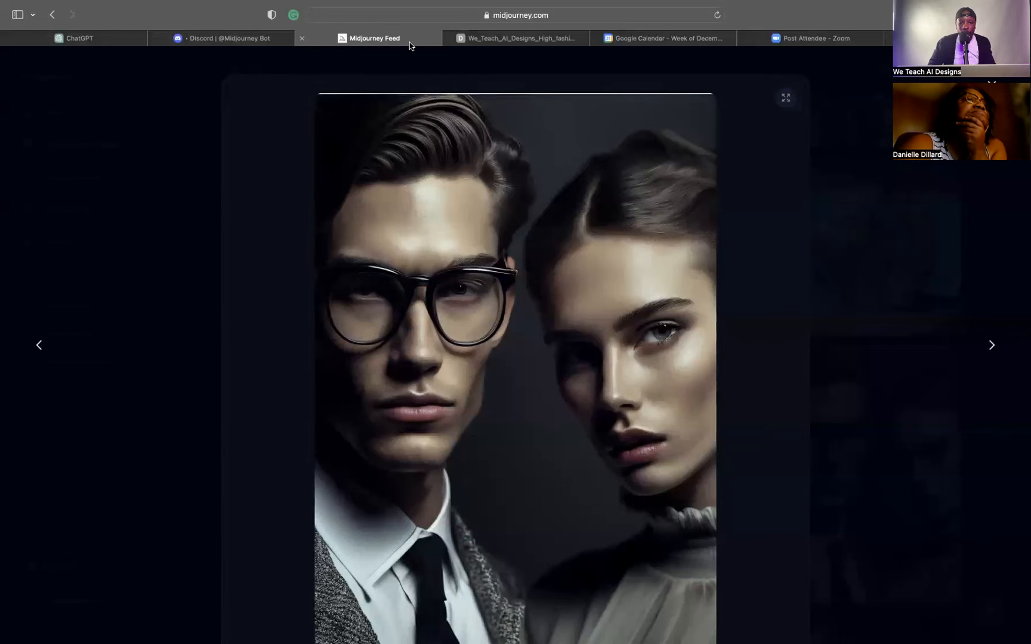
Compare the full-size fashion grid with the enlarged Community Feed portrait by alternating between the two pages
click(516, 38)
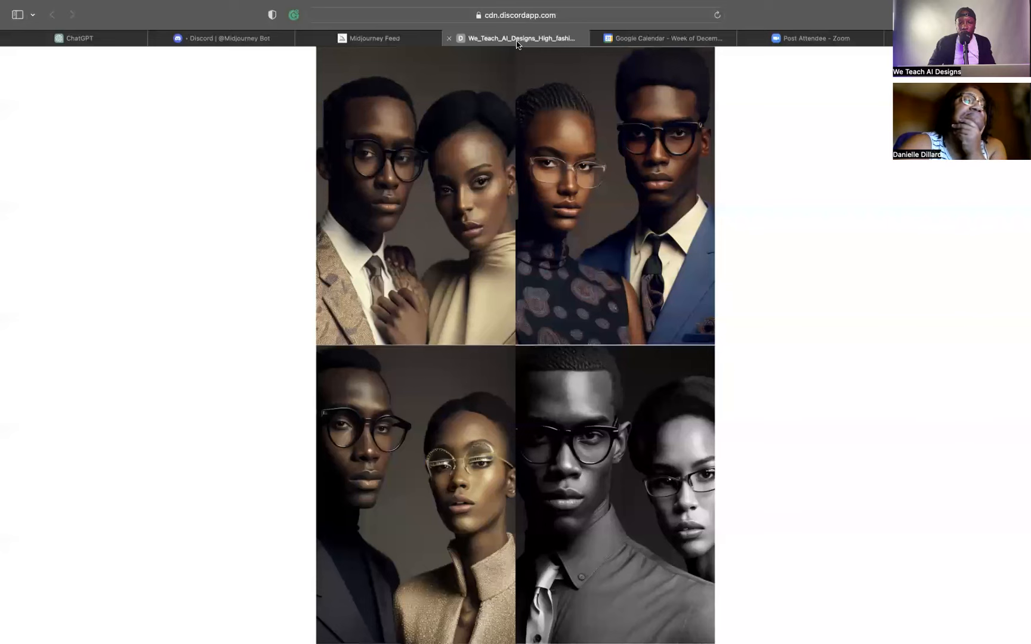
click(425, 39)
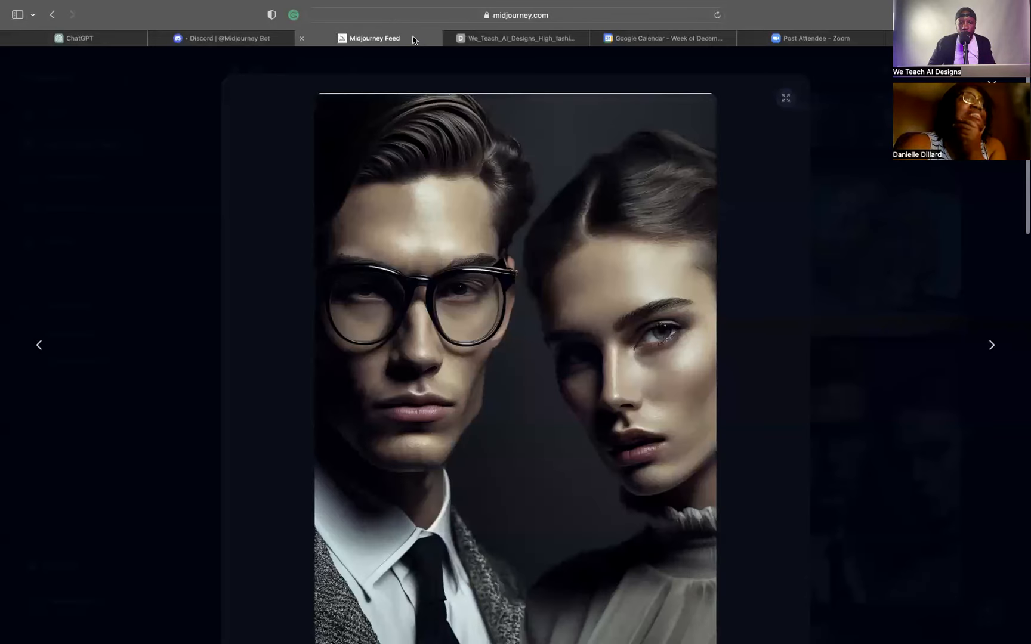
click(474, 37)
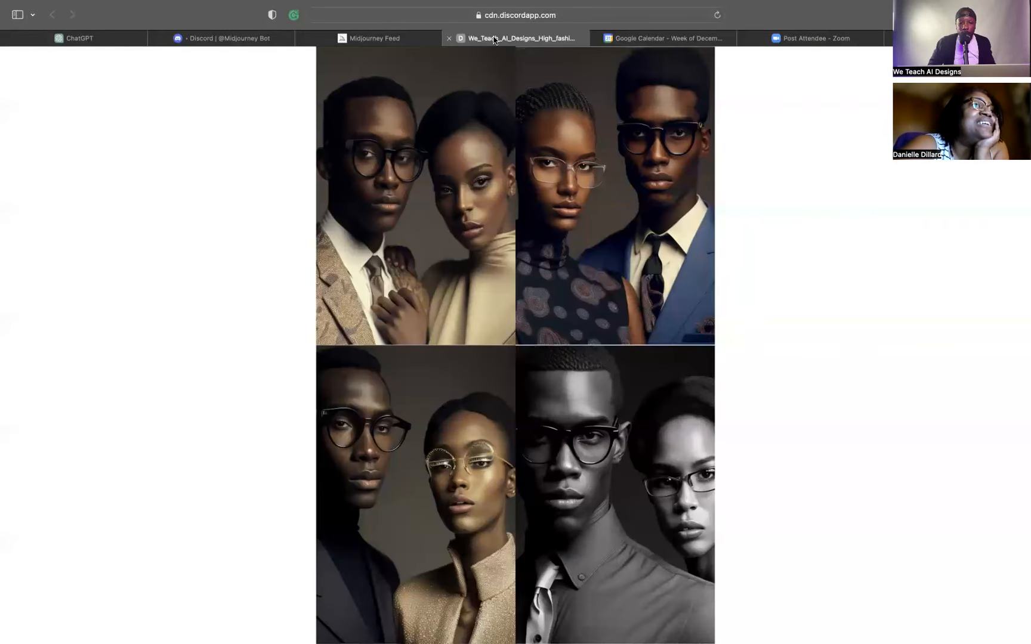
click(424, 38)
click(486, 37)
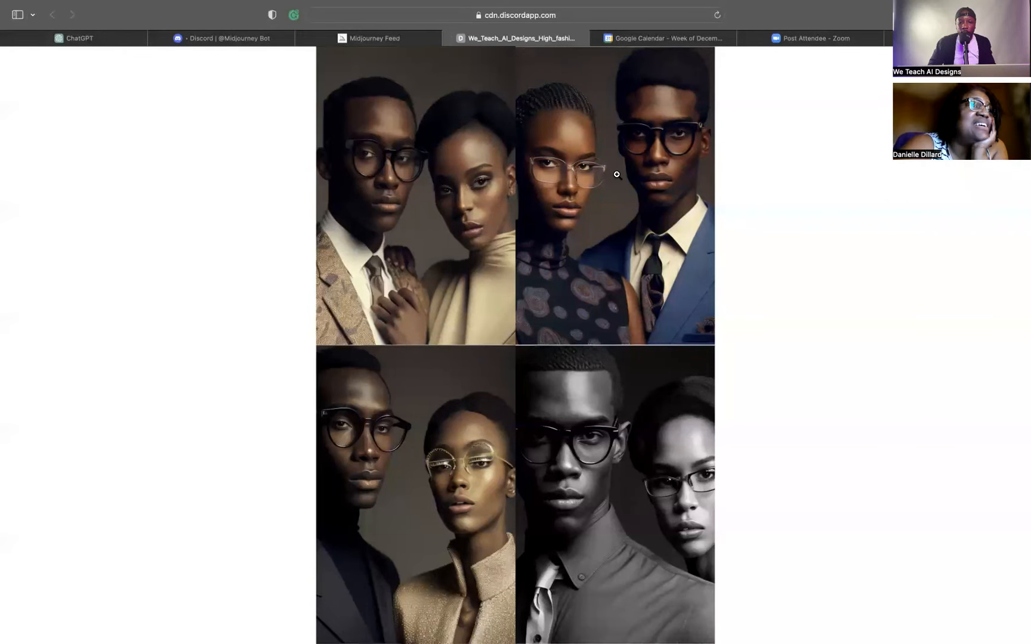
Return to the Midjourney Bot chat in Discord, close the enlarged grid and upscale the second image of the fashion grid
click(344, 39)
click(248, 37)
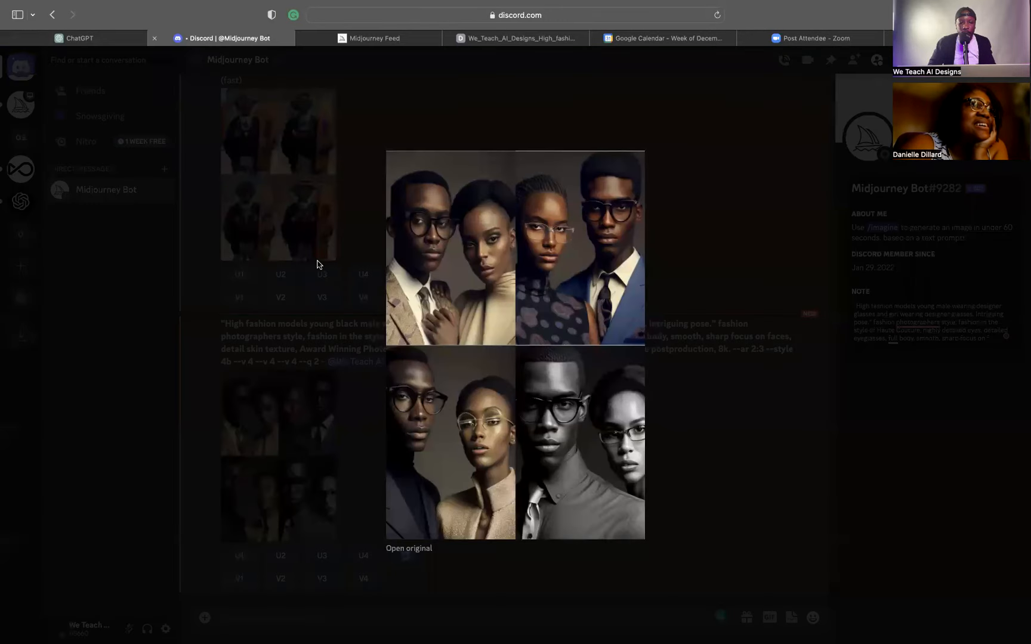
click(720, 236)
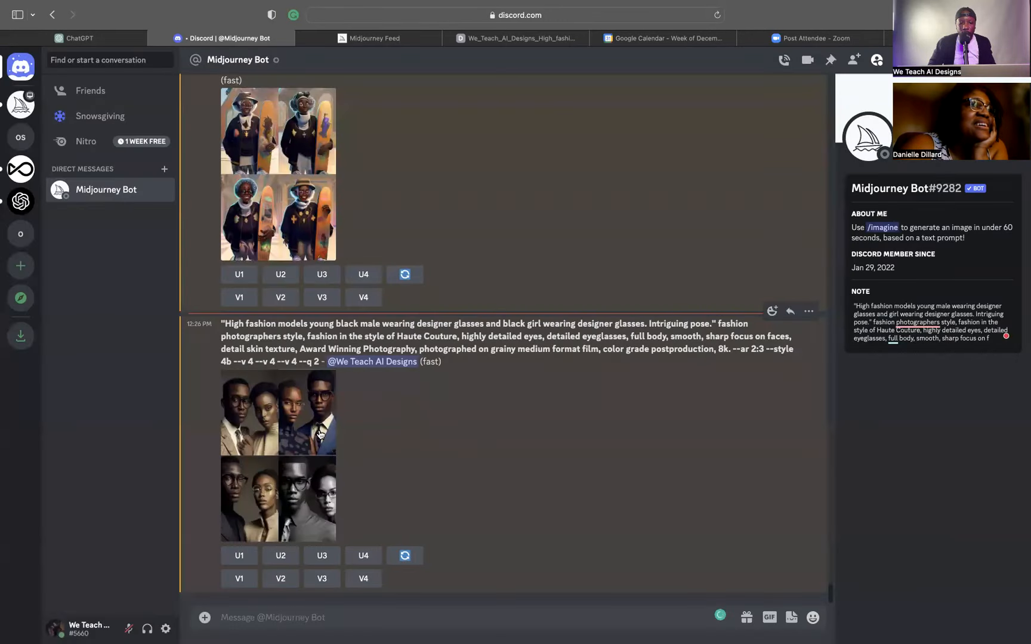
click(280, 556)
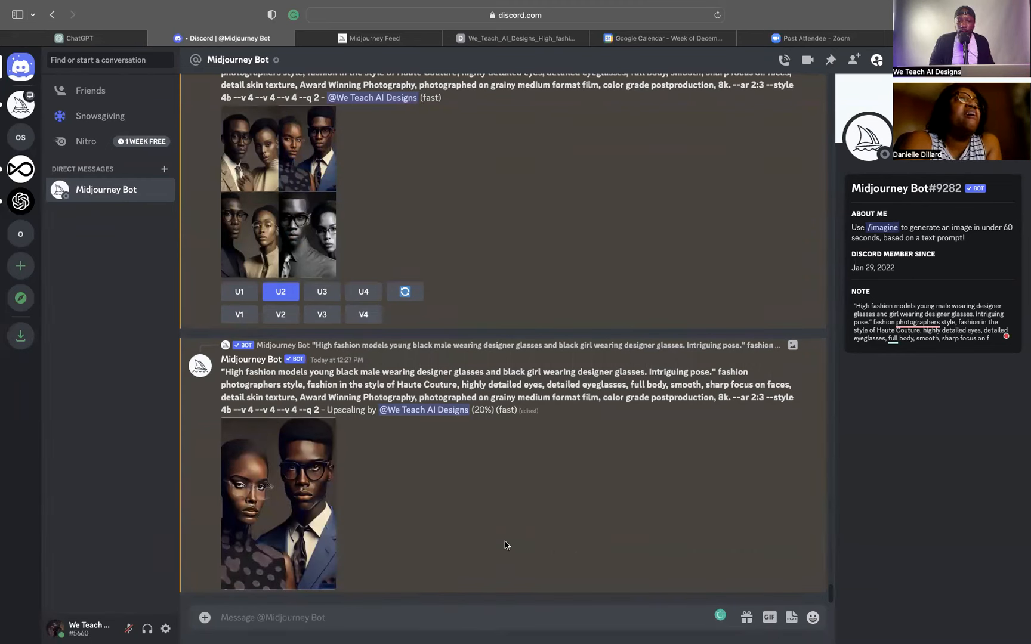
scroll(505, 545, up, 1)
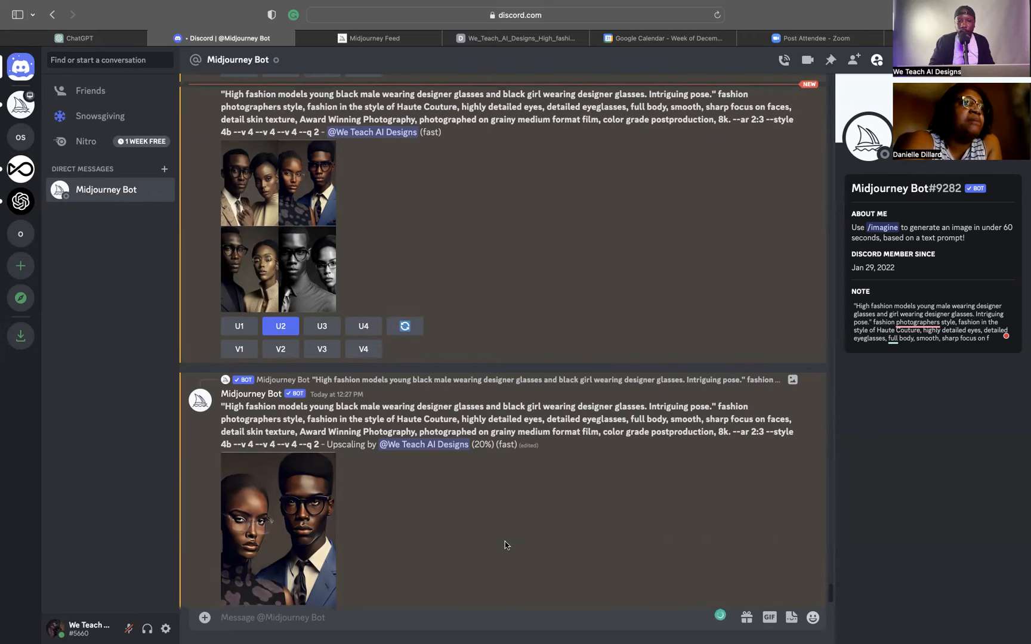
scroll(505, 545, up, 1)
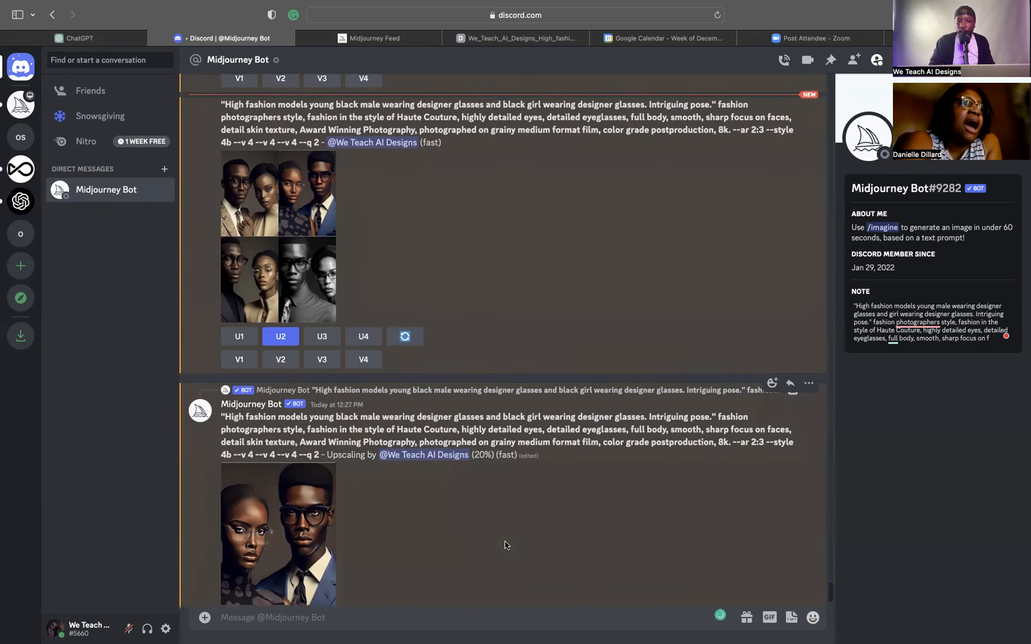
scroll(505, 545, up, 1)
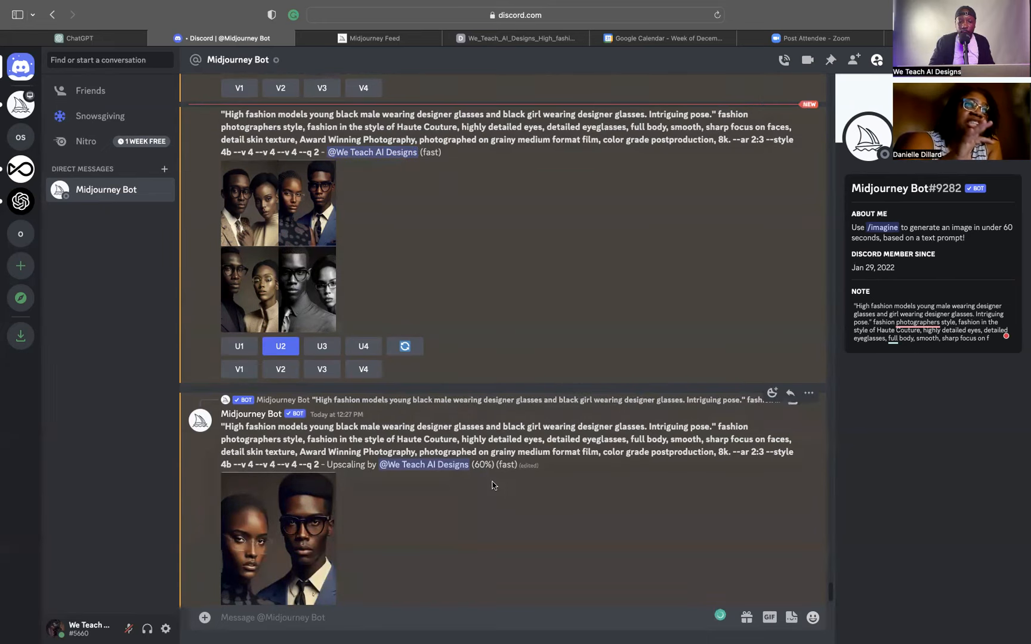
scroll(471, 525, down, 2)
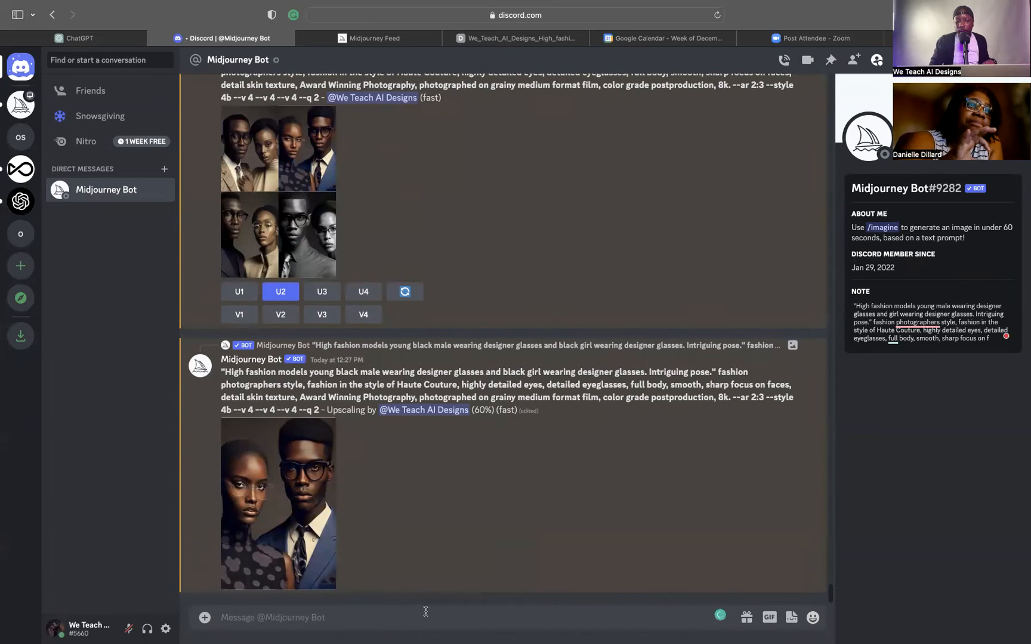
Start an /imagine command with the copied "High fashion models young male wearing designer glasses" prompt, including --ar 2:3 --style 4b --v 4 --v 4
text(/)
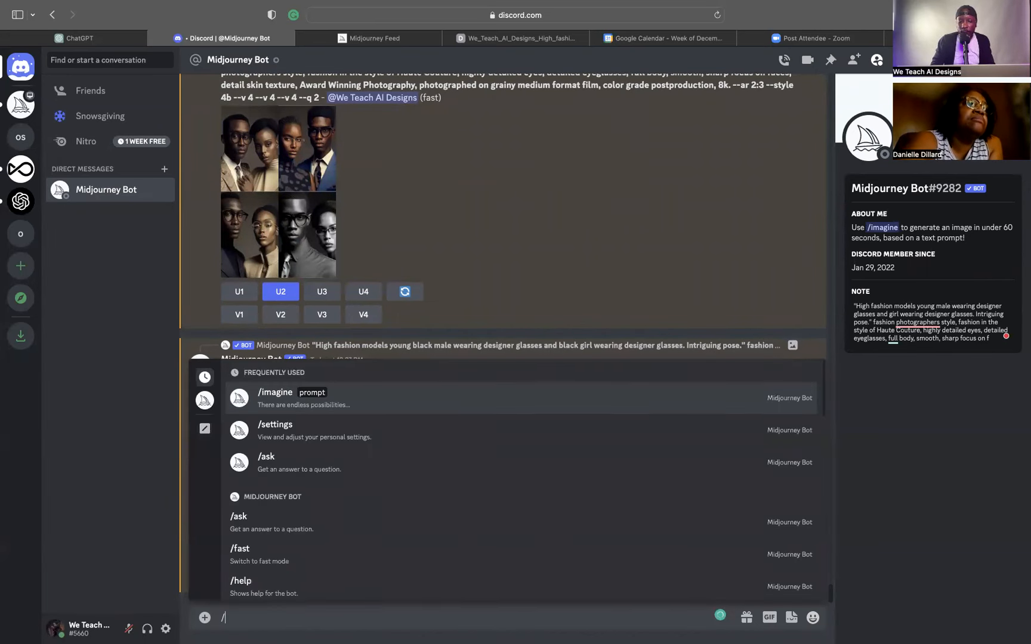
key(Return)
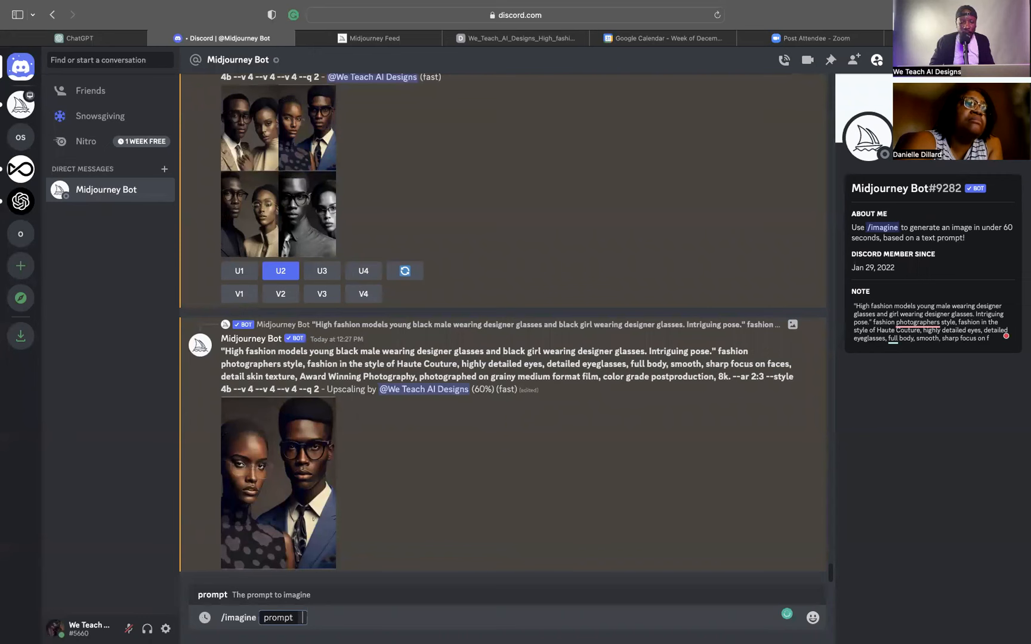
text("High fashion models young male wearing designer glasses and girl wearing designer glasses. Intriguing pose." fashion photographers style, fashion in the style of Haute Couture, highly detailed eyes, detailed eyeglasses, full body, smooth, sharp focus on faces, detail skin texture, Award Winning Photography, photographed on grainy medium format film, color grade postproduction, 8k. --ar 2:3 --style 4b --v 4  --v 4)
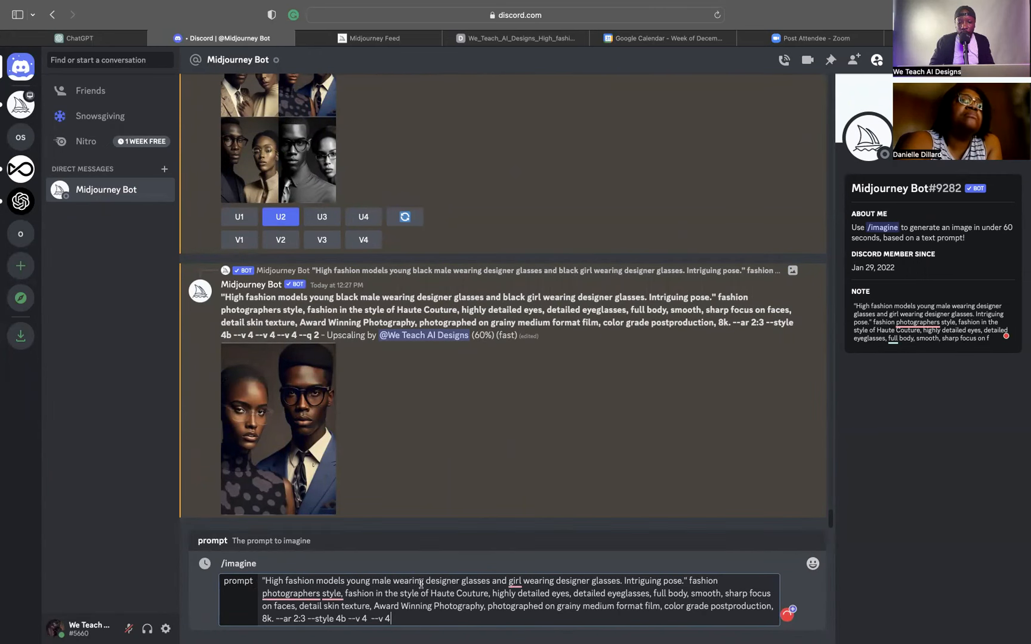
Insert "afropunk black" before "male" and before "girl" in the /imagine prompt
click(372, 581)
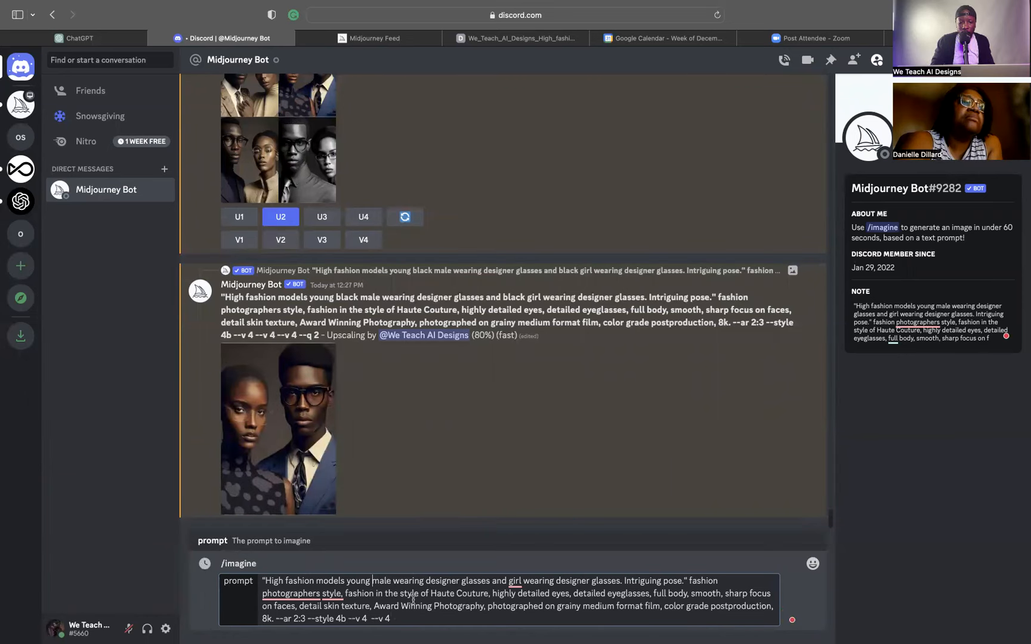
text(afrop)
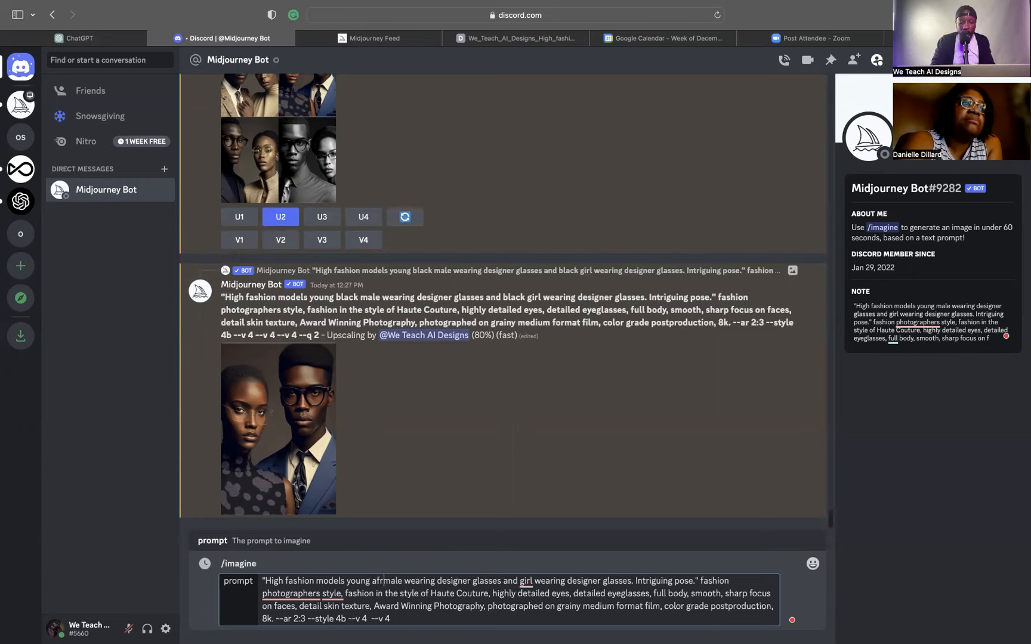
text(unk blac)
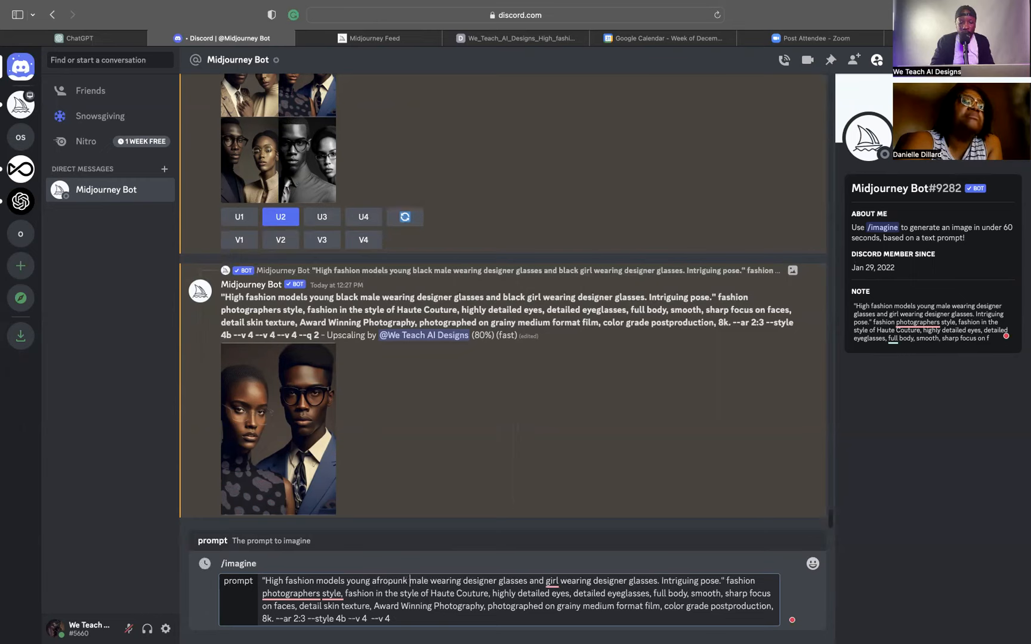
text(k)
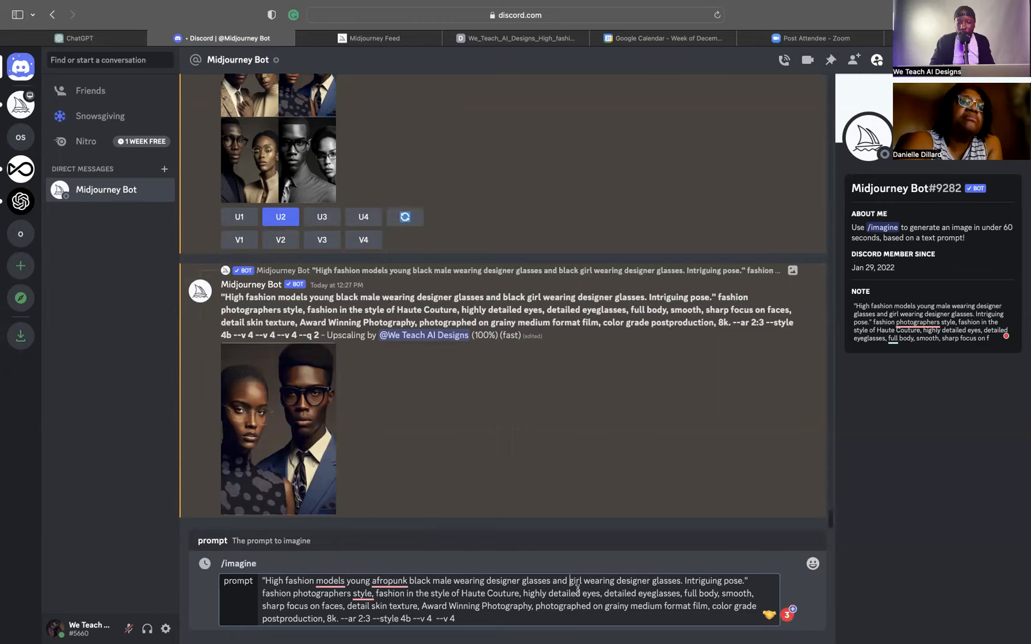
text(black)
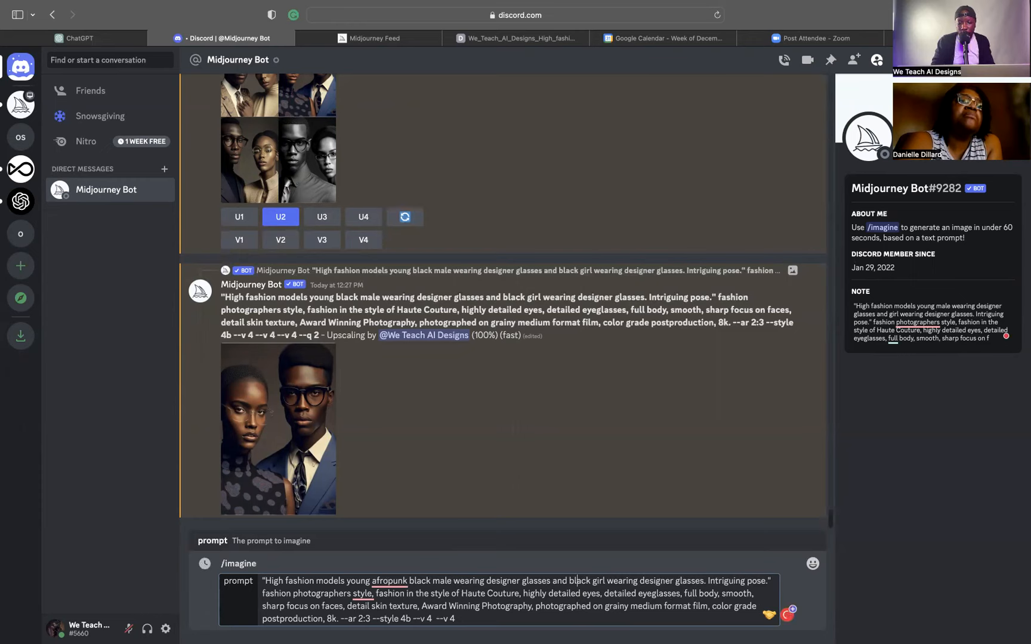
text(afropunk)
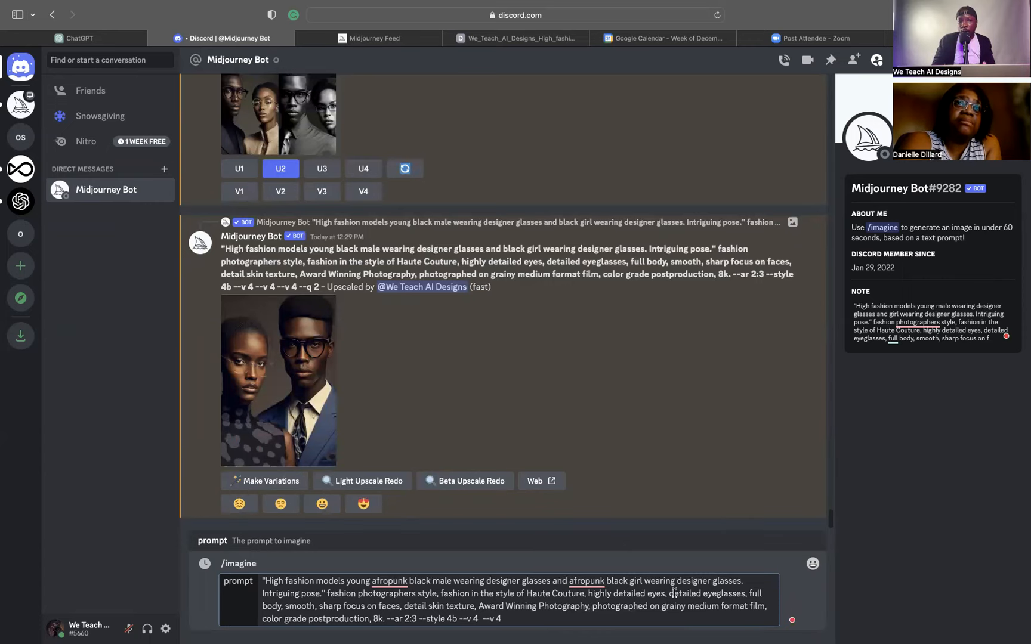
Switch to the Midjourney website, close the enlarged portrait and go back to the beginning of the Community Feed
click(379, 52)
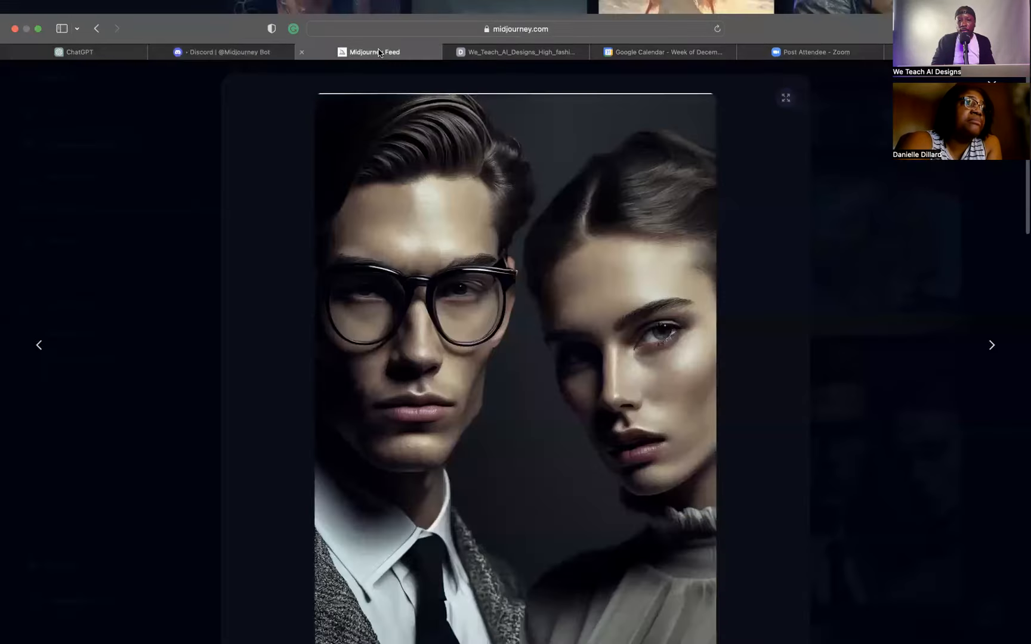
click(826, 168)
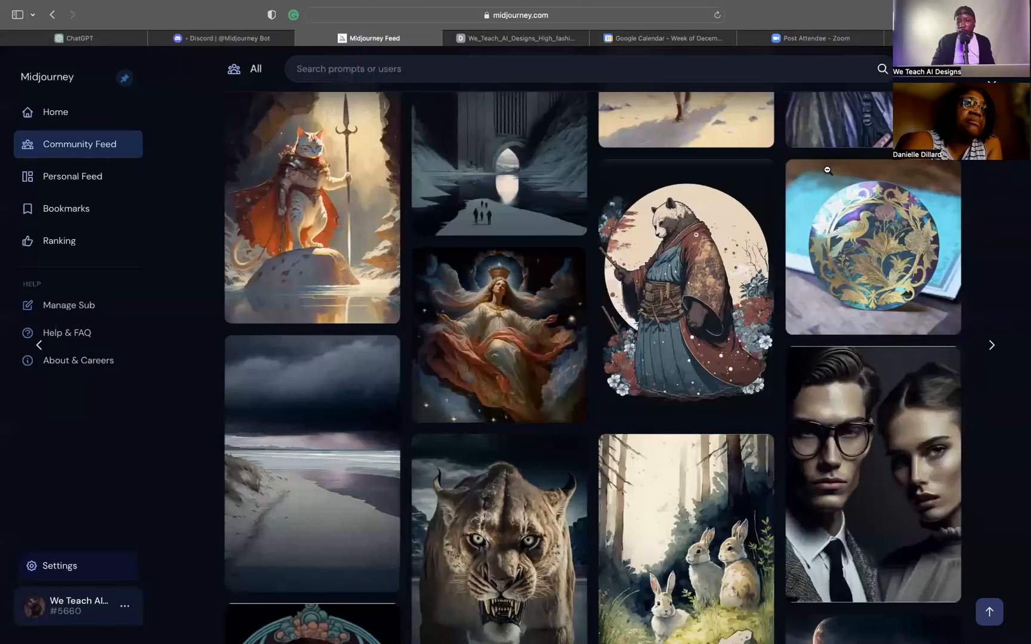
scroll(333, 317, up, 10)
scroll(333, 316, up, 15)
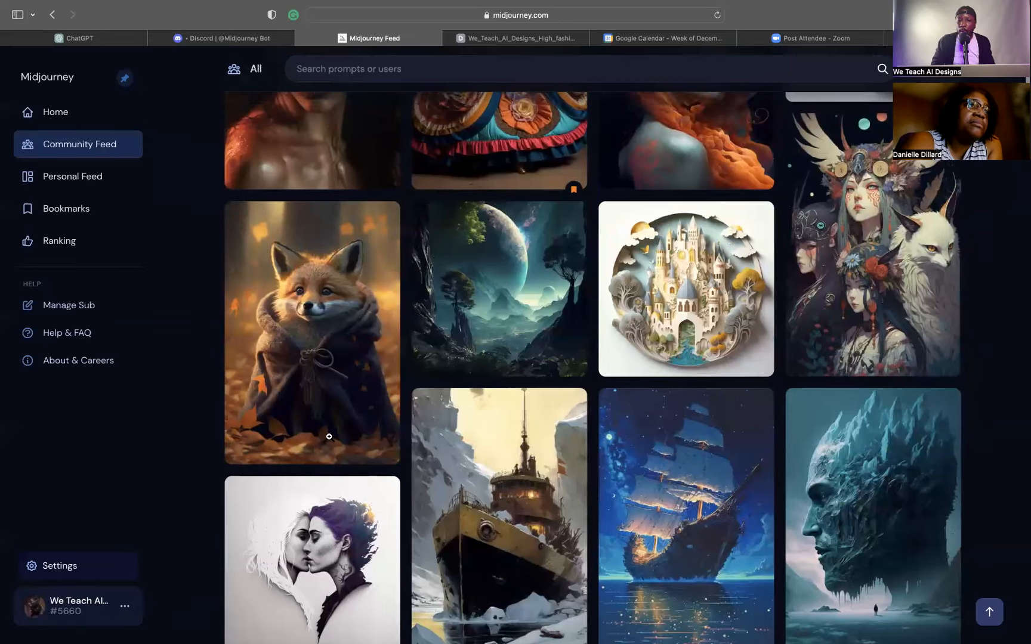
scroll(329, 436, up, 3)
scroll(401, 206, up, 3)
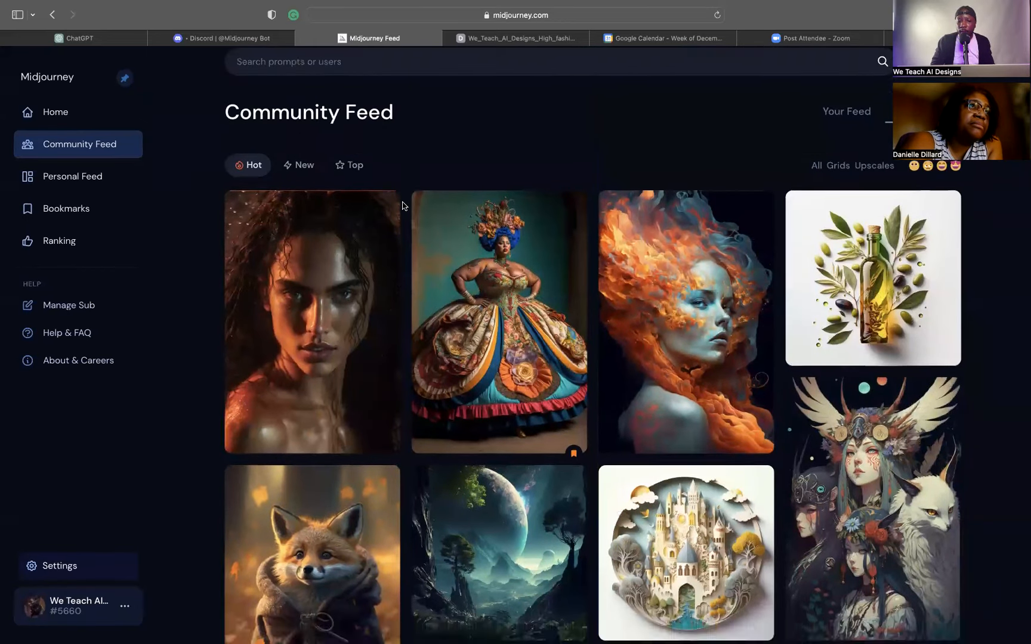
Browse further down the Community Feed, past the portrait of the couple, to look over more example images
scroll(402, 205, down, 20)
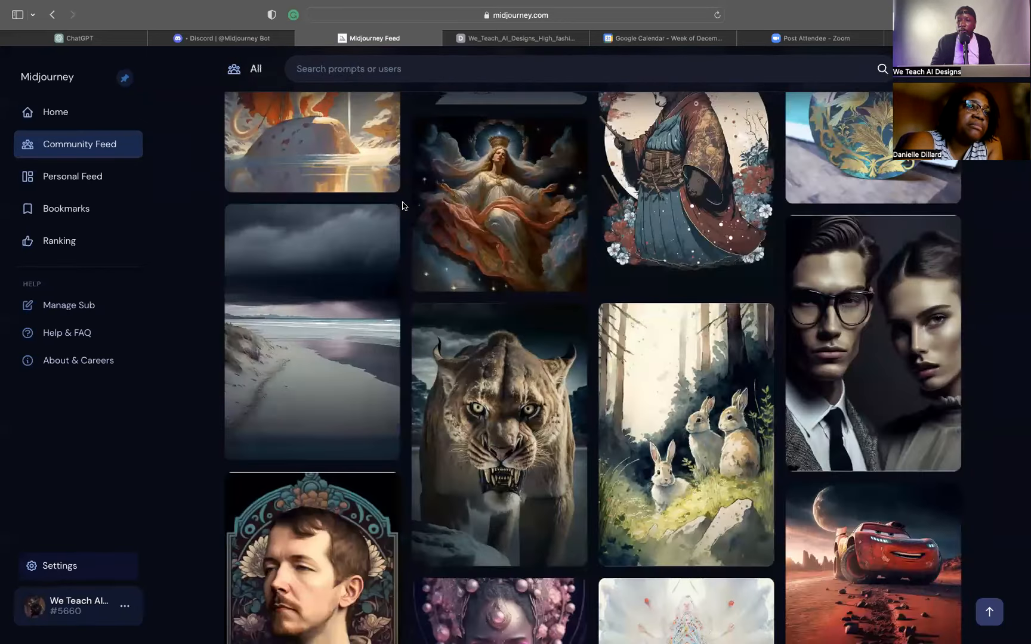
scroll(402, 206, down, 10)
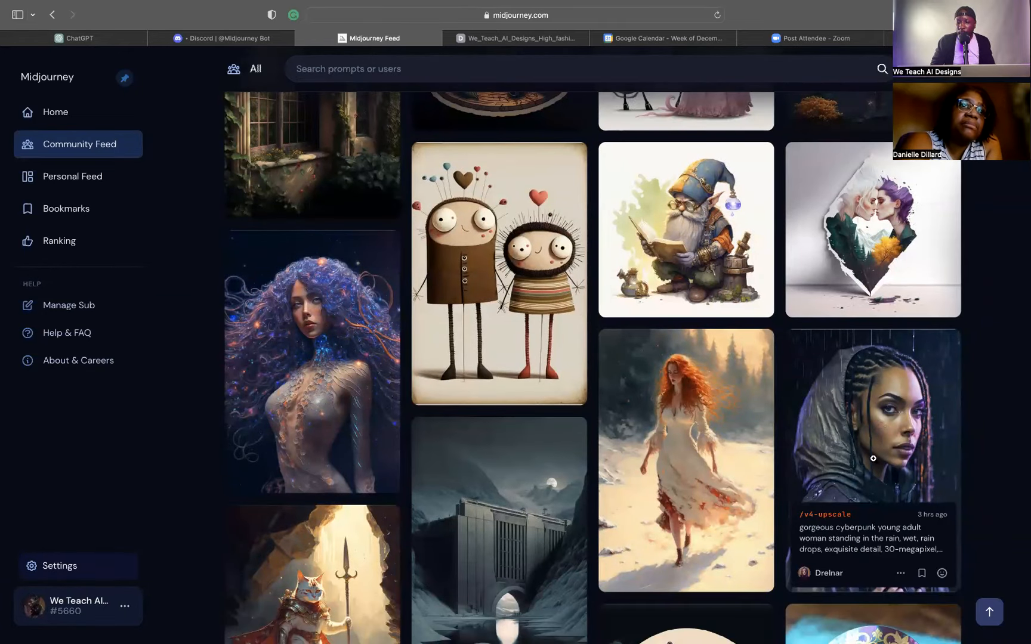
scroll(864, 434, down, 15)
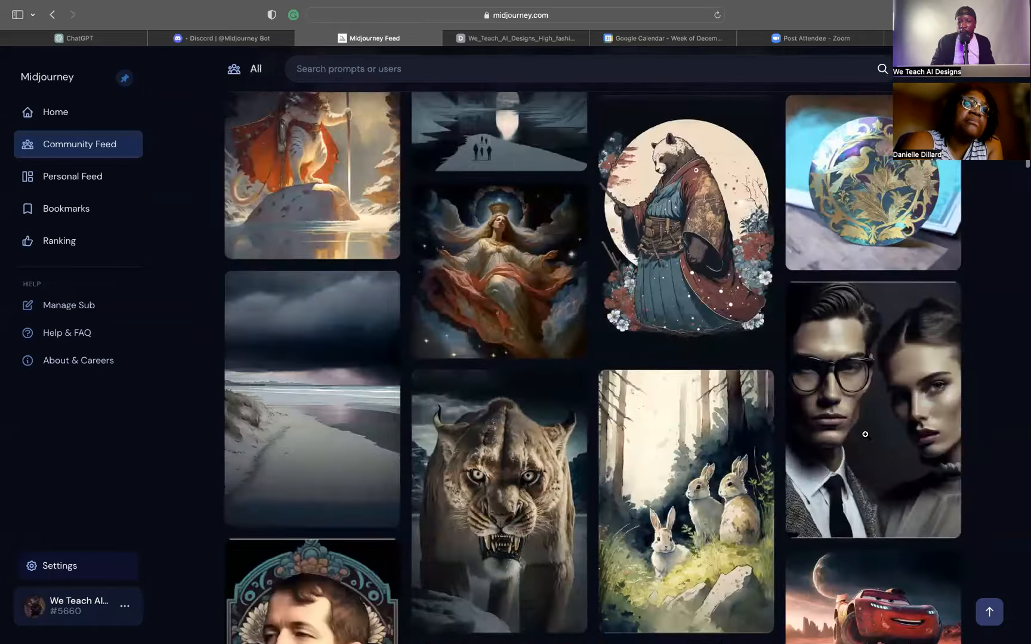
scroll(865, 439, up, 2)
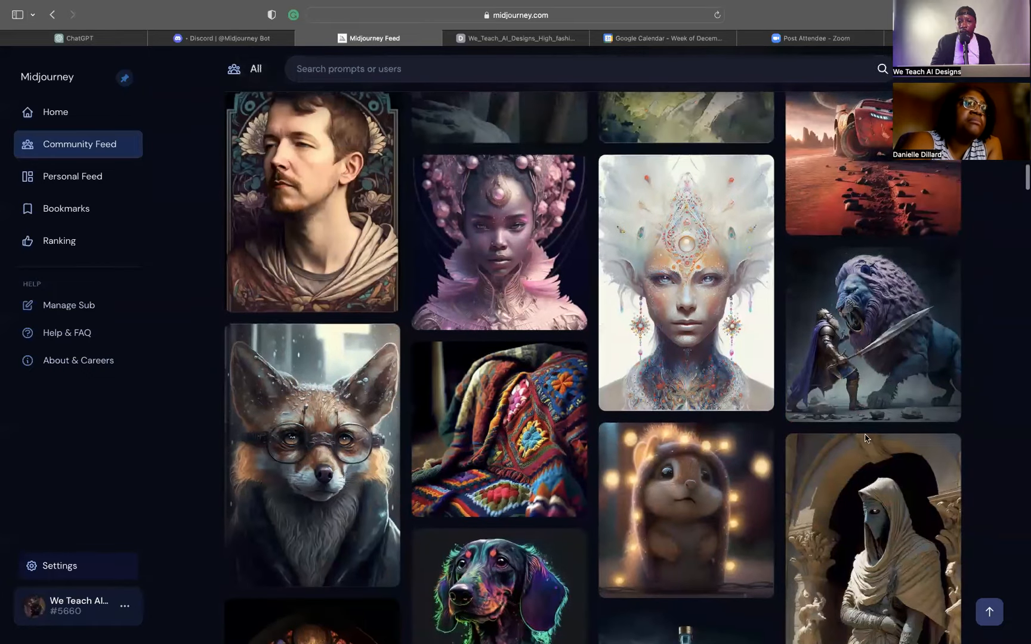
scroll(864, 439, down, 9)
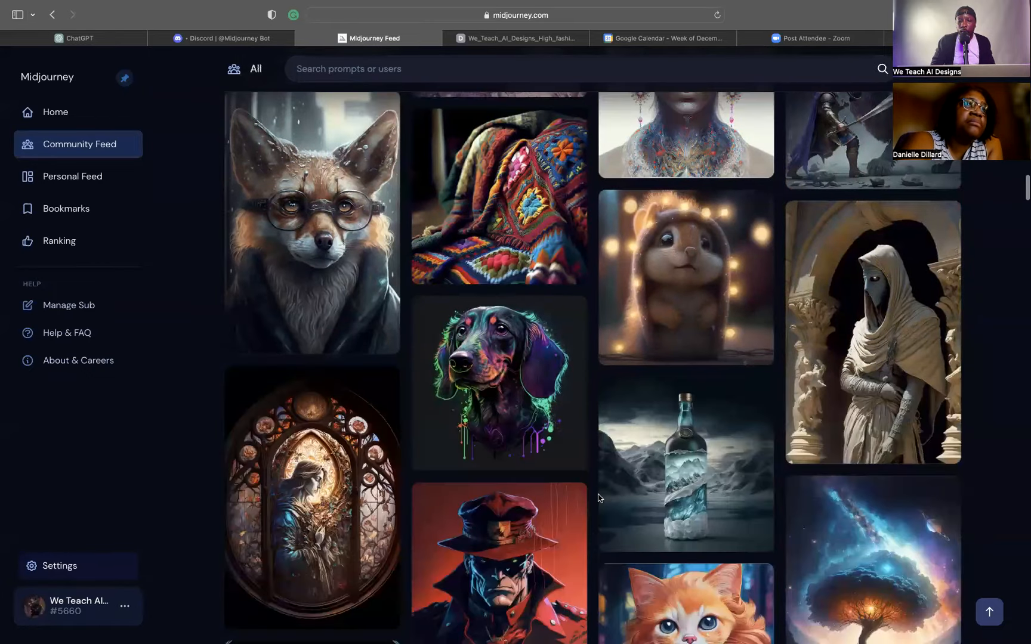
scroll(598, 498, down, 8)
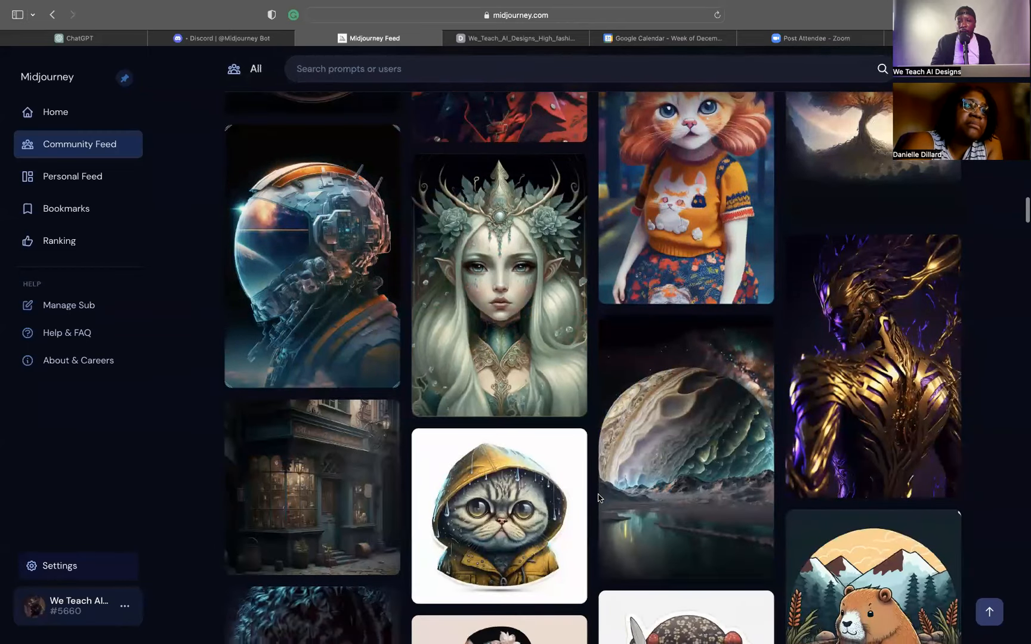
scroll(598, 498, down, 3)
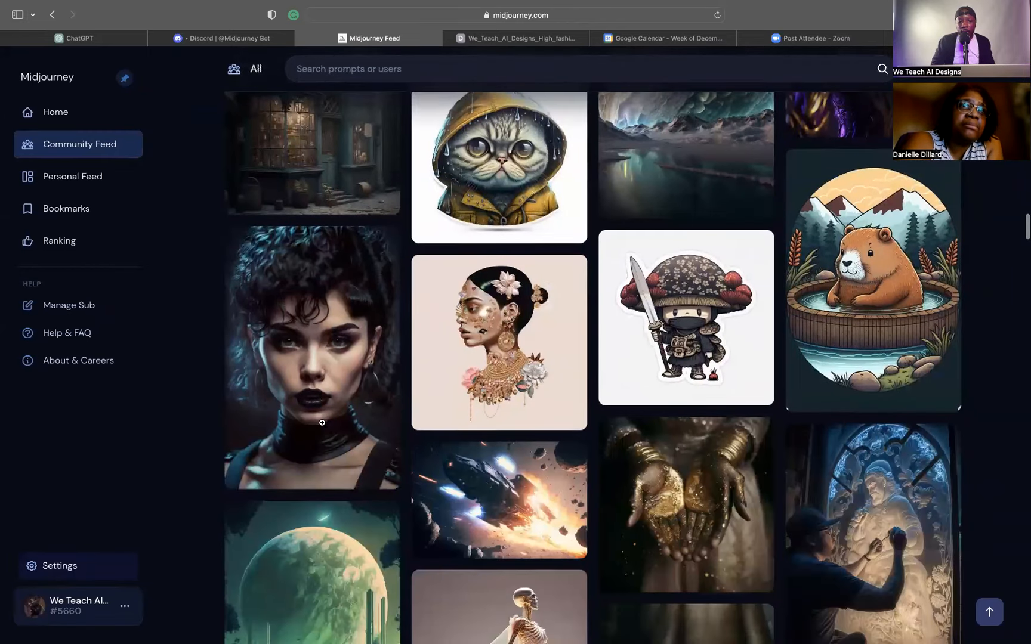
Return to the Midjourney Bot chat in Discord and submit the prepared afropunk /imagine prompt
mouse_move(317, 362)
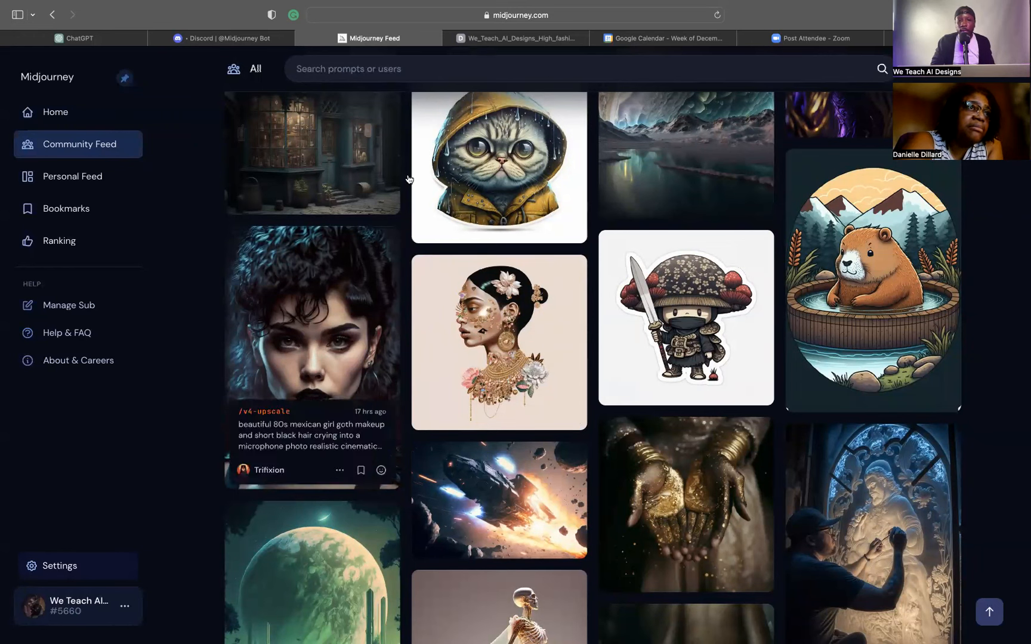
click(520, 39)
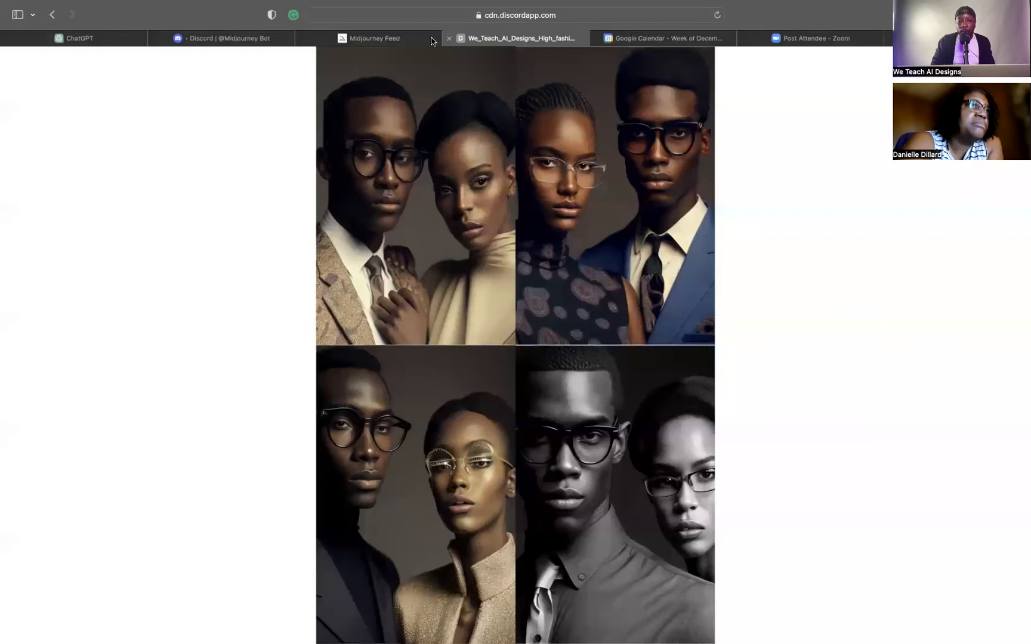
click(397, 41)
click(227, 38)
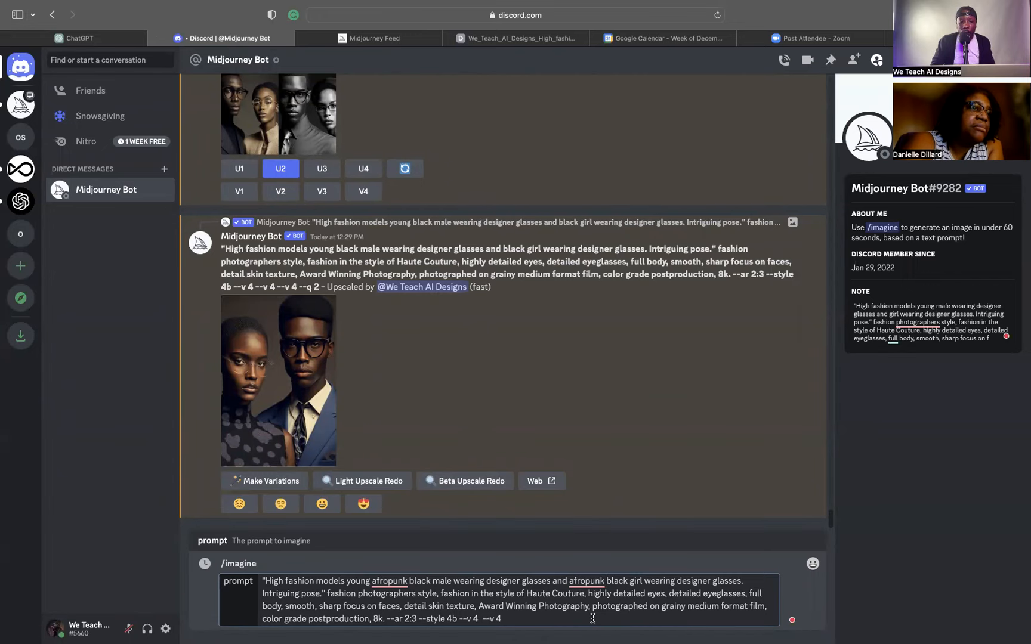
key(Return)
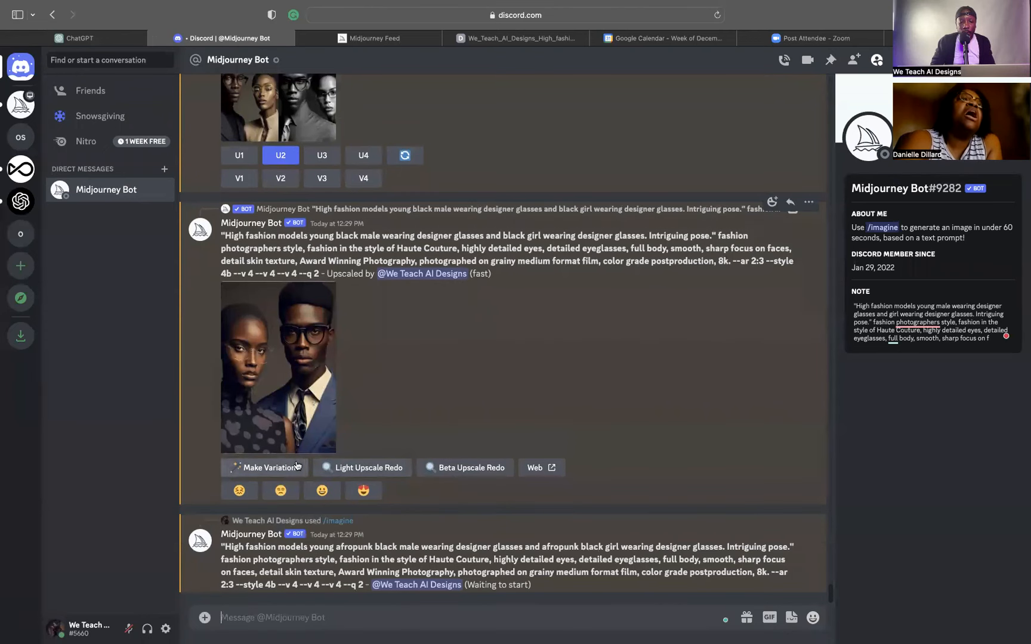
Enlarge the upscaled portrait of the couple in glasses to examine its details, and close the preview after each viewing
click(284, 395)
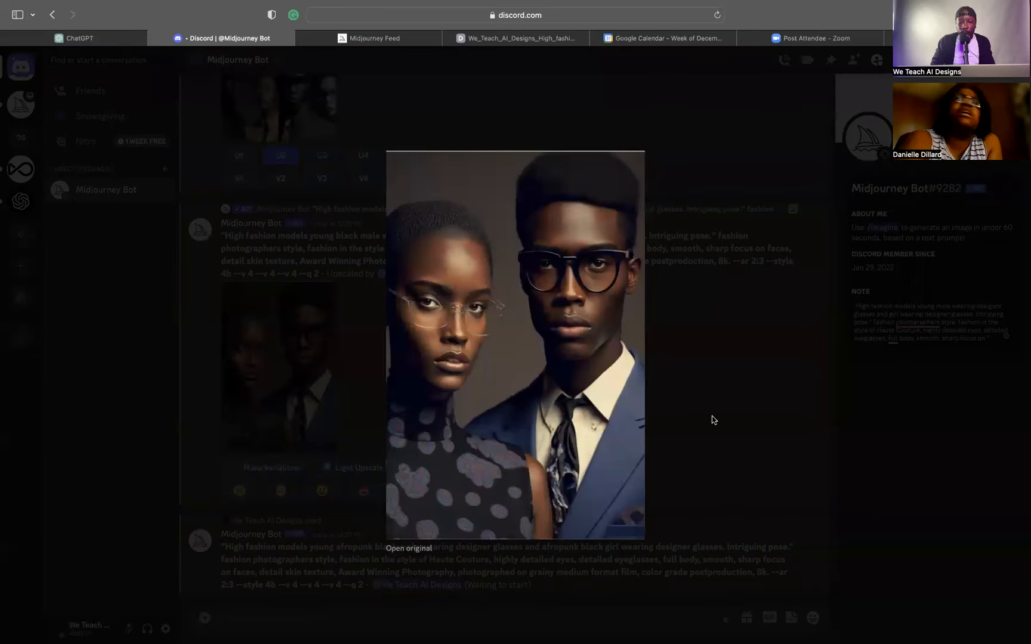
click(713, 419)
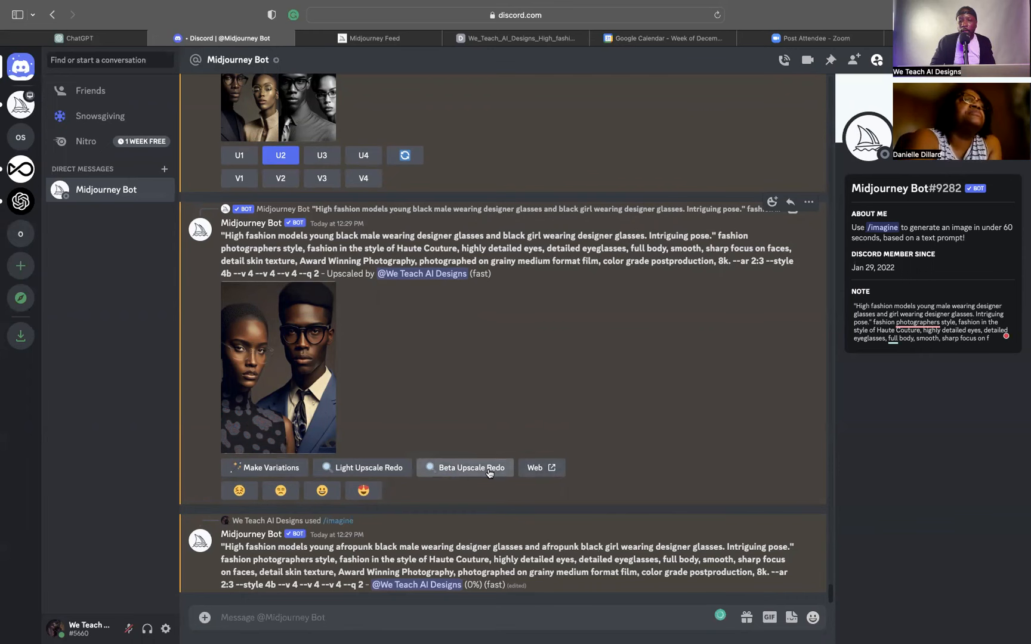
click(303, 376)
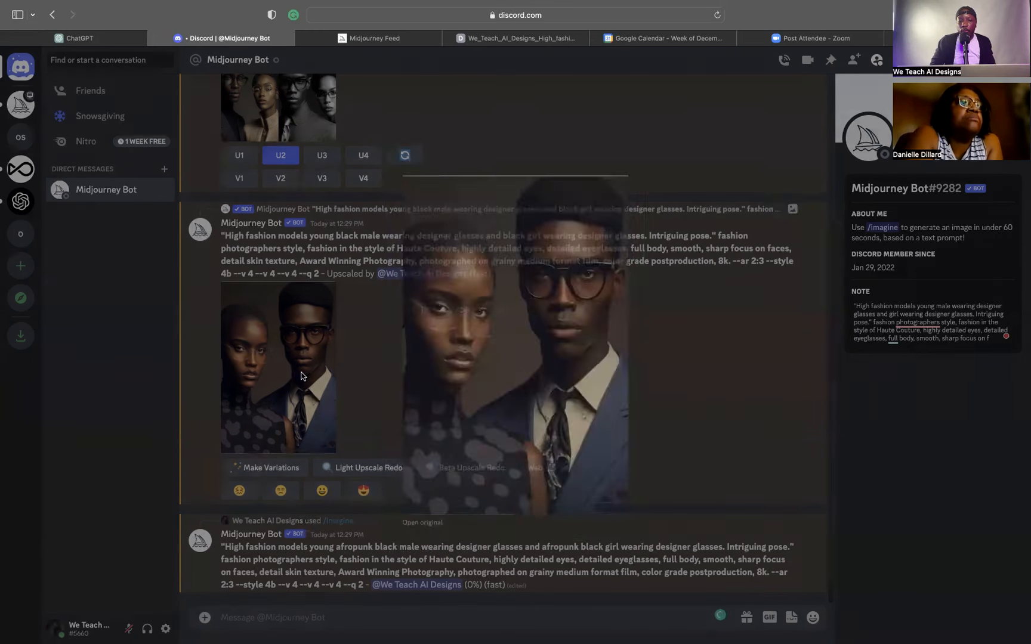
click(759, 322)
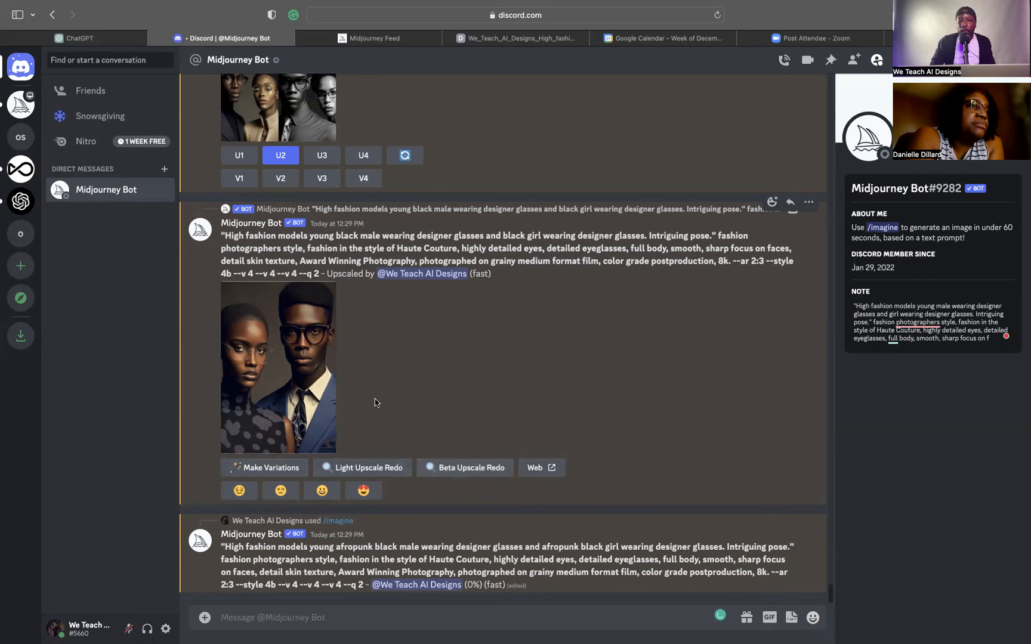
click(302, 425)
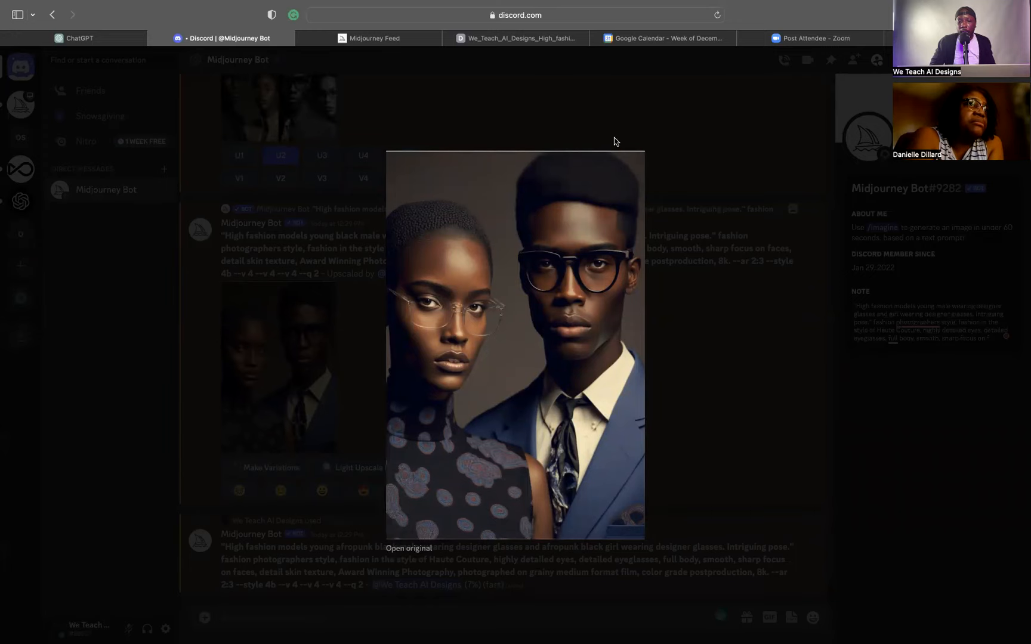
click(681, 220)
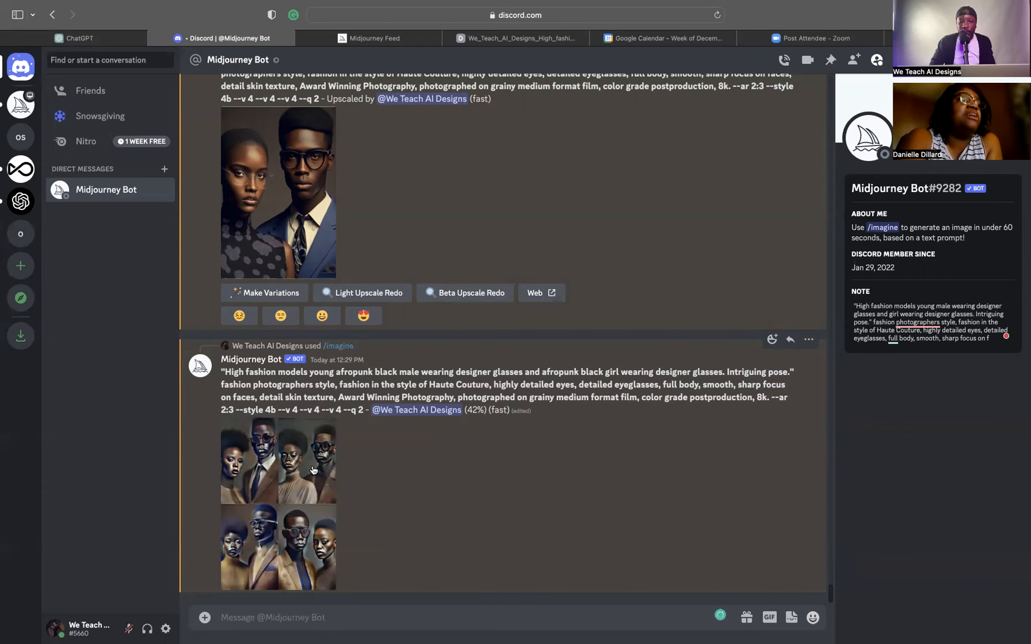
Request a Beta Upscale Redo of the upscaled portrait of the couple
scroll(304, 477, up, 1)
scroll(313, 469, up, 2)
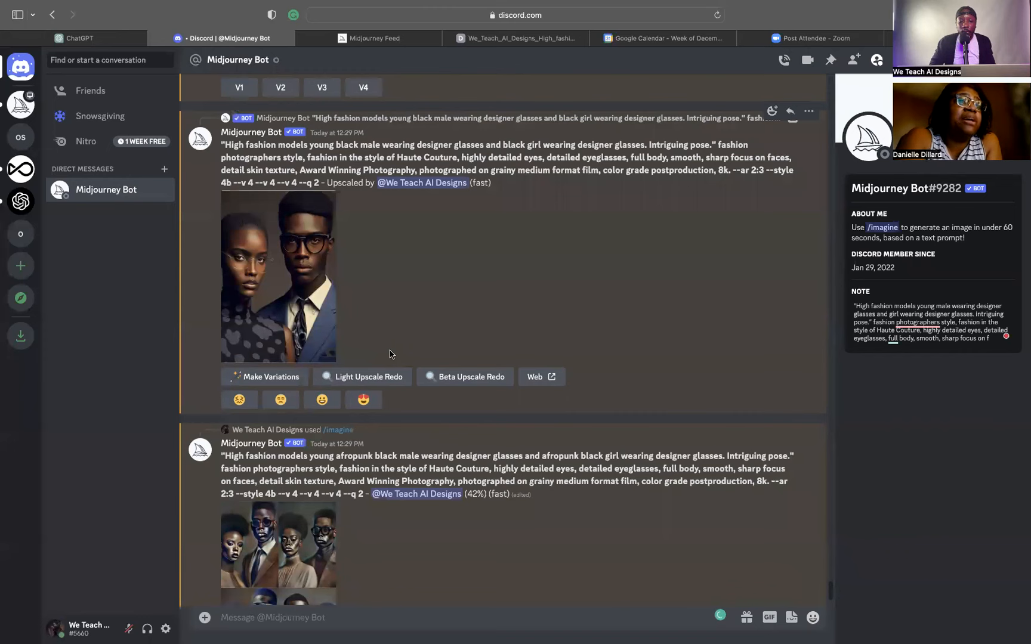
click(472, 381)
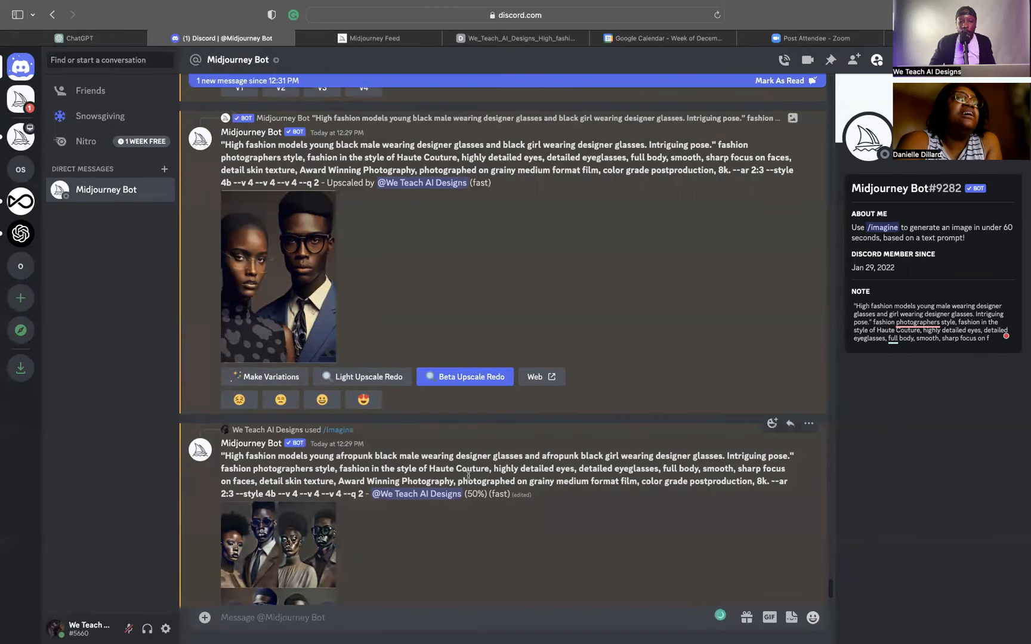
Enlarge the partly rendered afropunk image grid to examine the four variants, and close the preview
scroll(469, 474, down, 5)
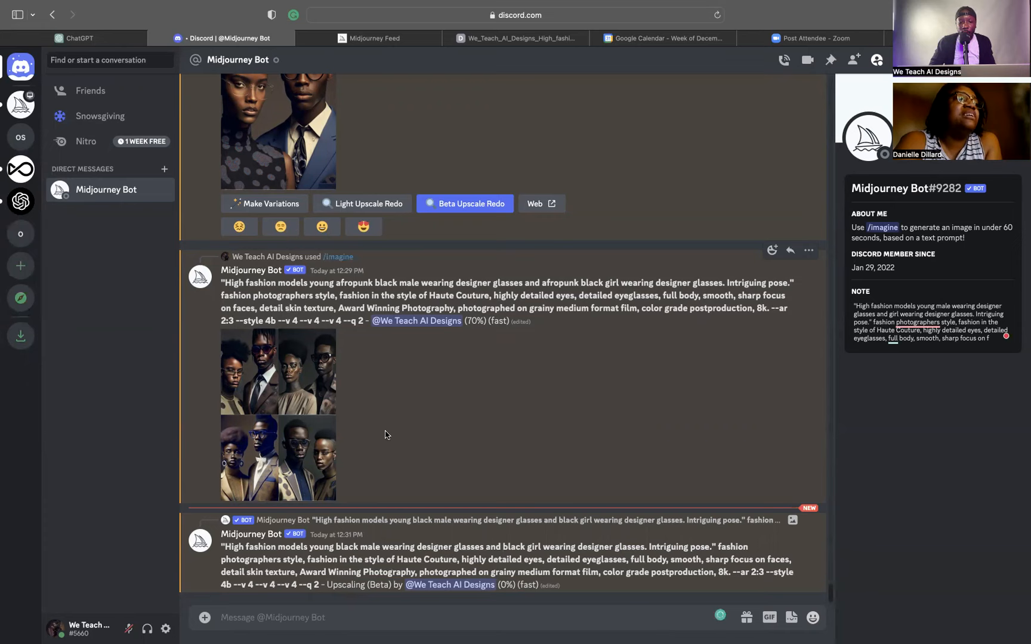
click(326, 418)
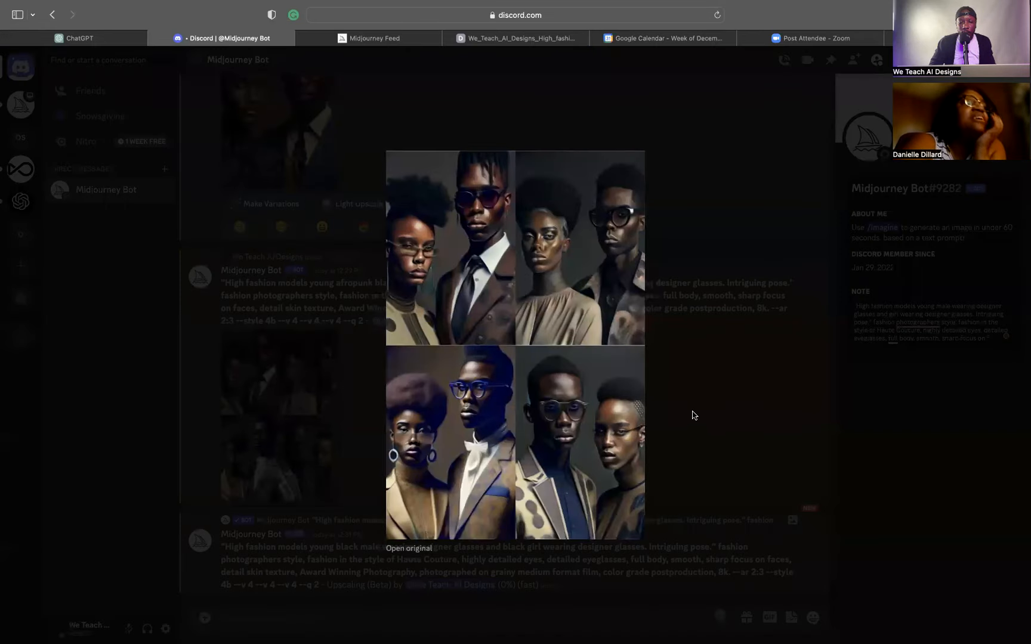
click(714, 409)
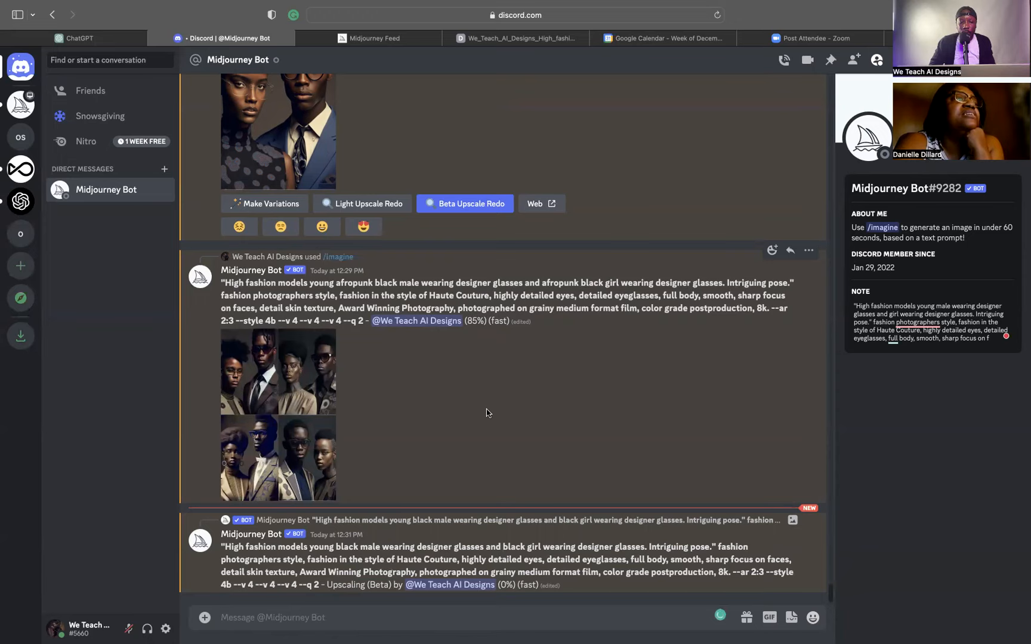
Open the original of the upscaled couple portrait in the browser and save the image to Downloads
scroll(486, 412, up, 5)
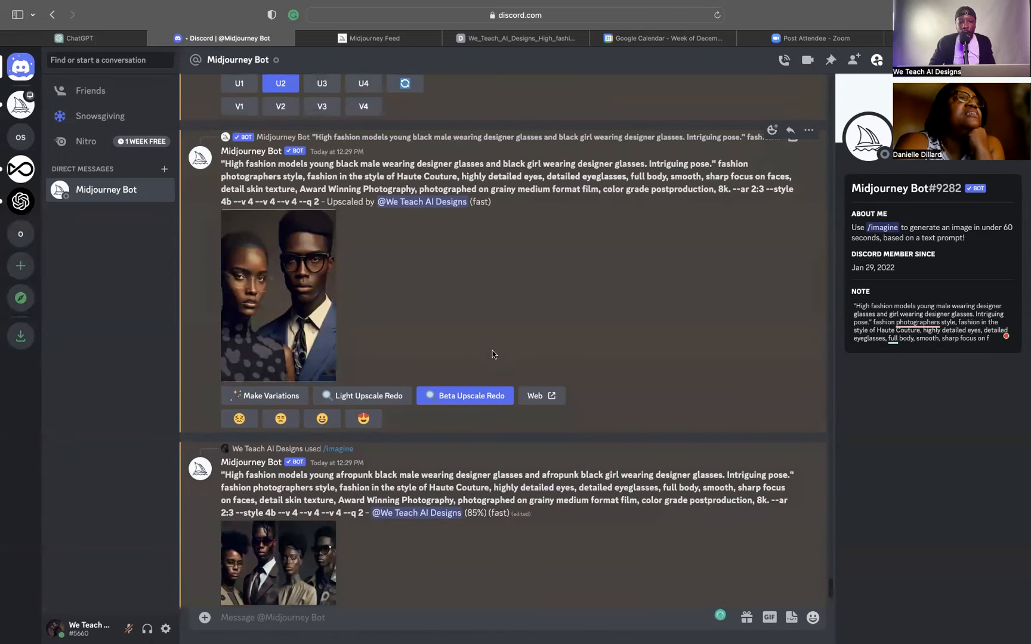
scroll(508, 337, down, 5)
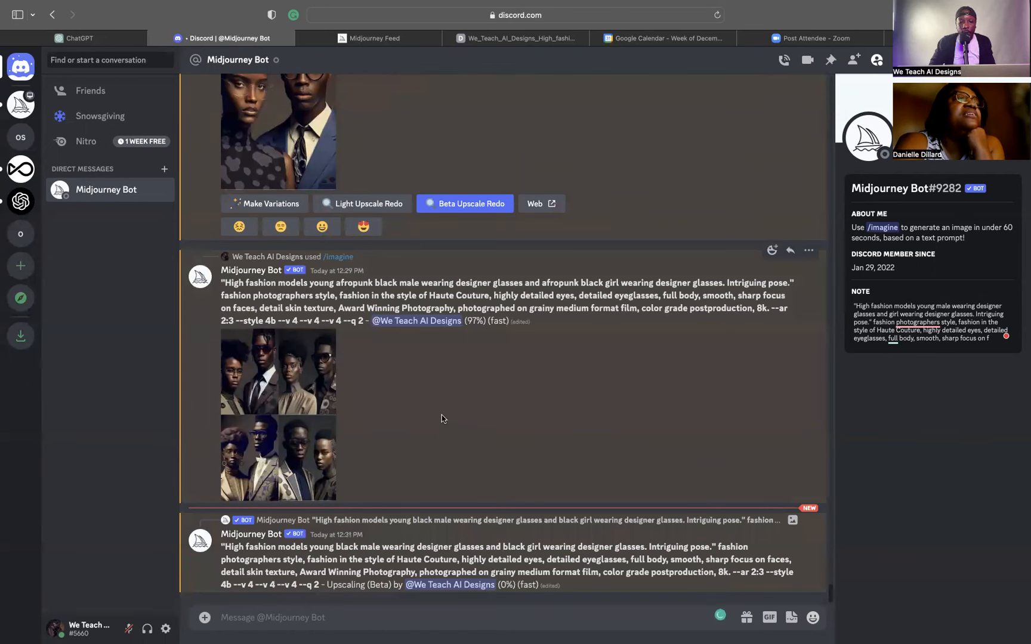
scroll(441, 417, up, 5)
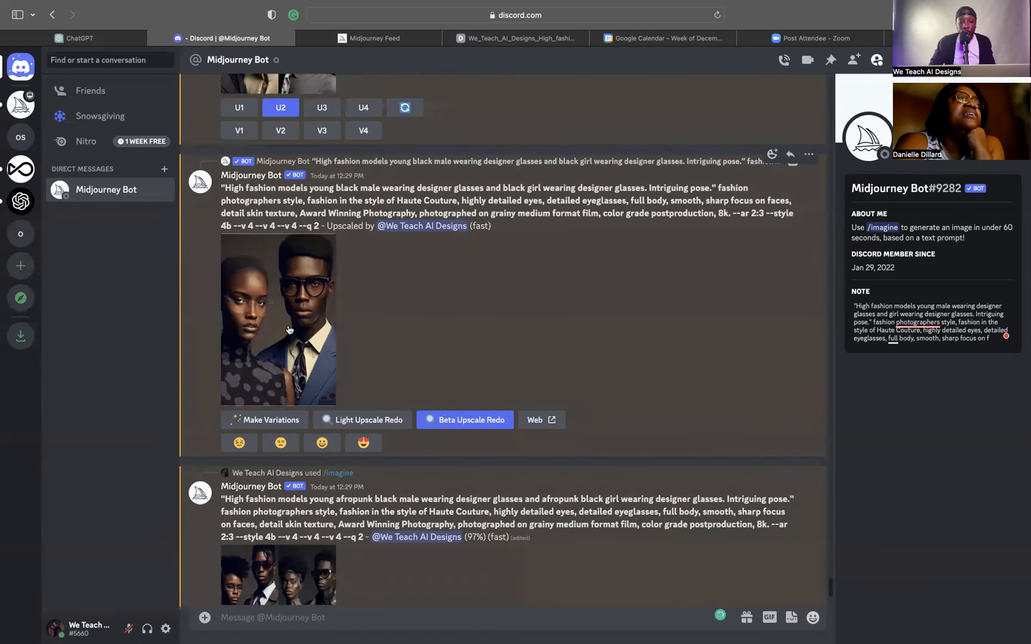
click(289, 330)
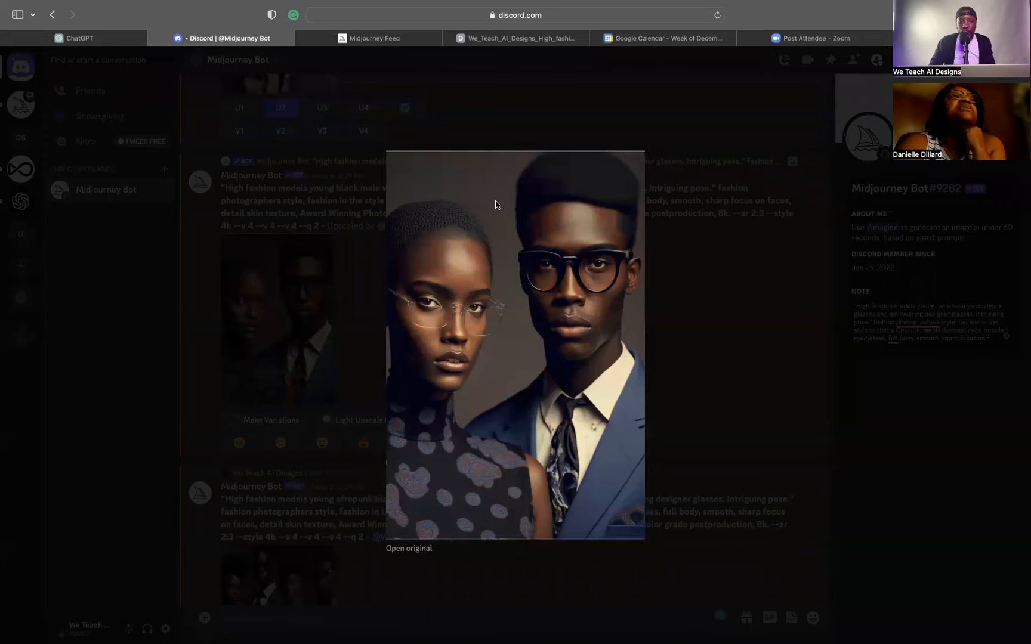
click(411, 550)
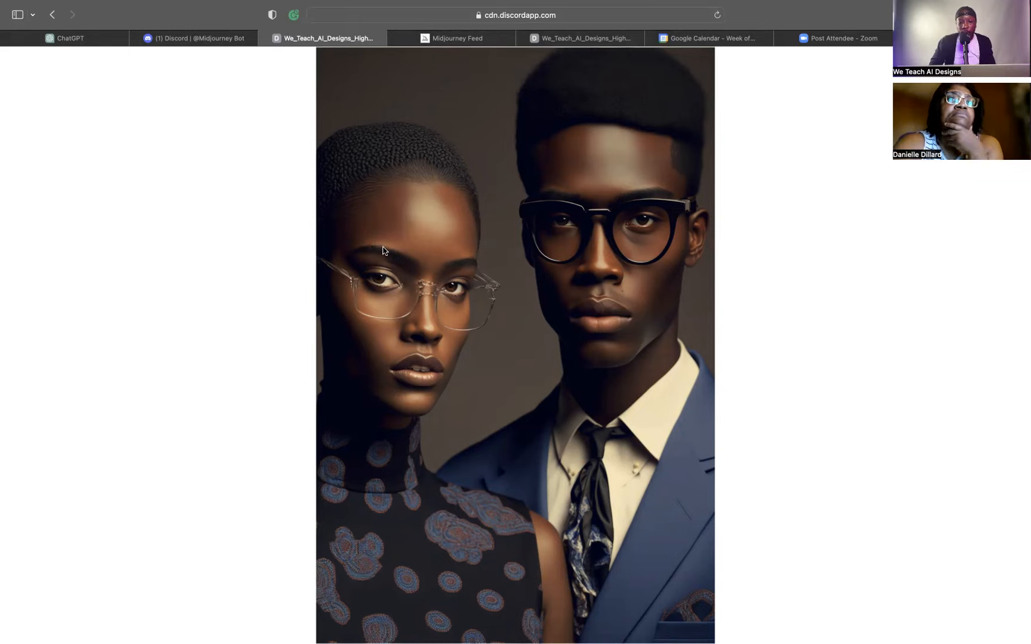
right_click(498, 225)
click(498, 223)
right_click(497, 224)
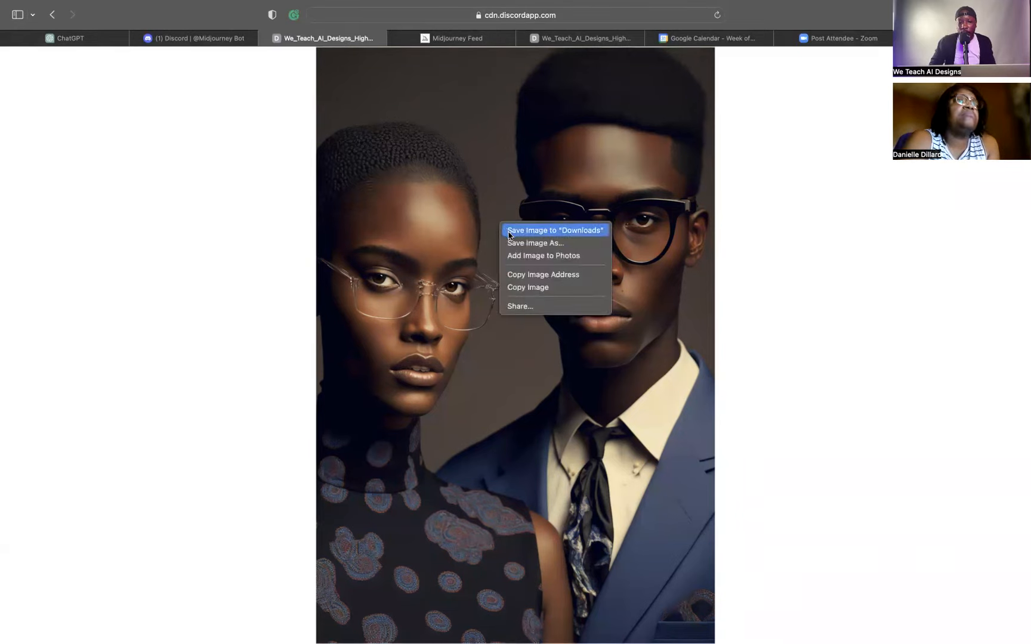
click(514, 235)
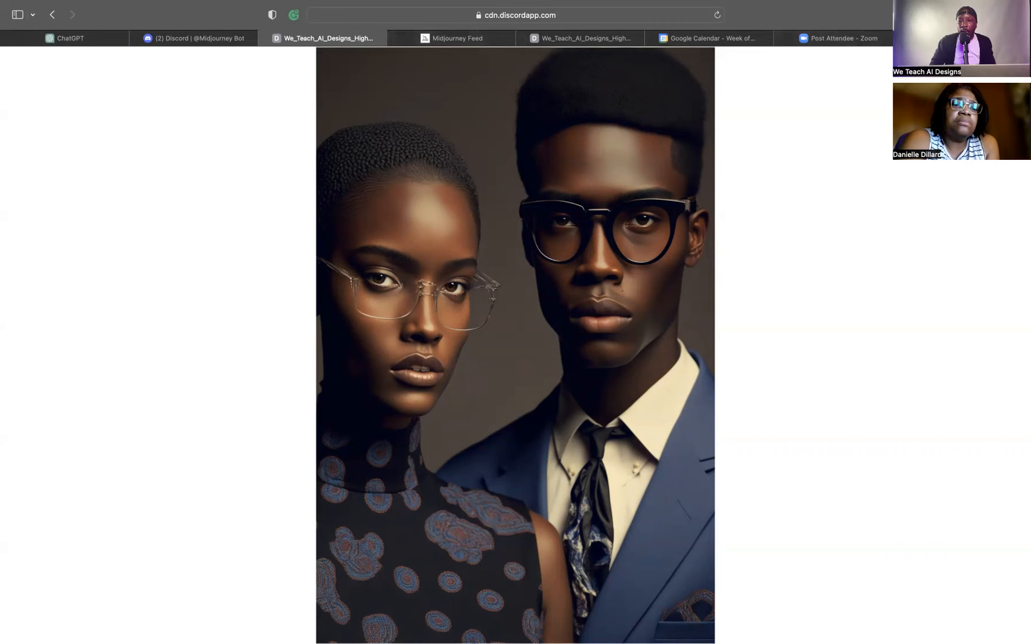
Replace the ChatGPT page with the LetsEnhance.io "My images" bookmark from the AI Art Folder
click(961, 38)
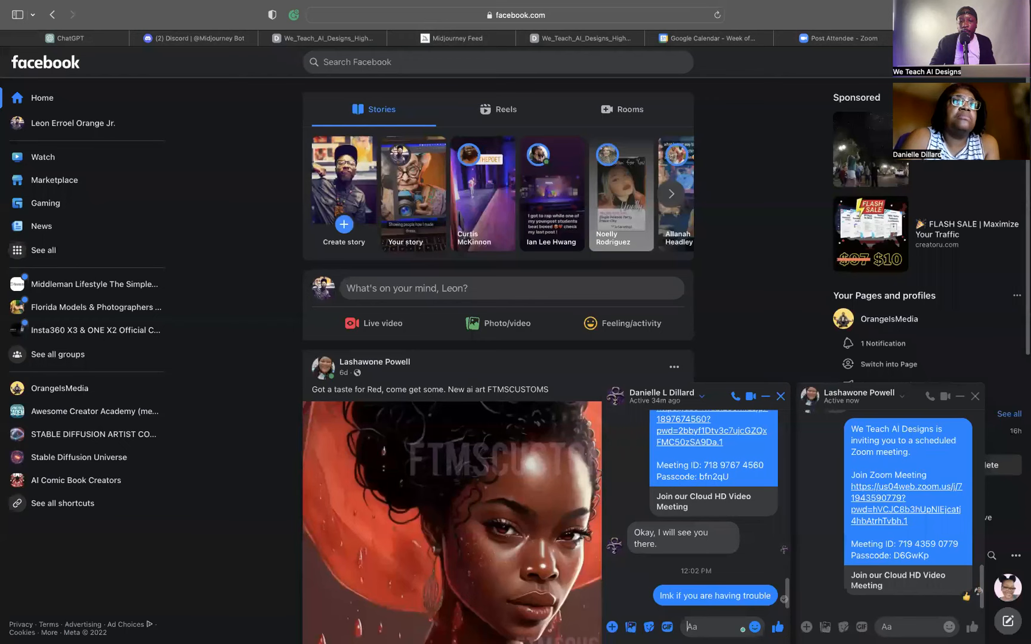
click(909, 38)
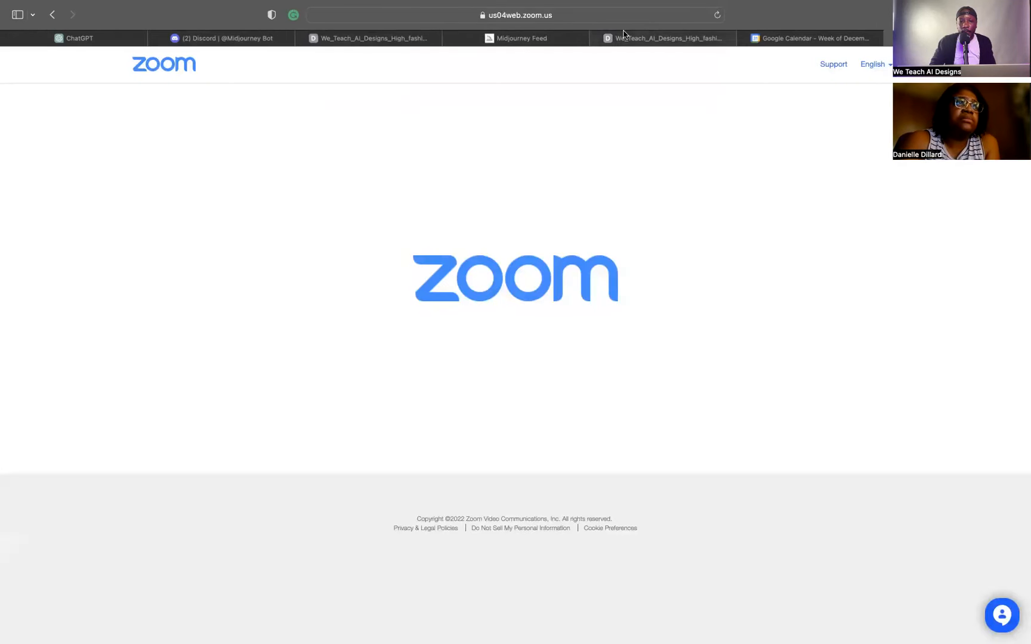
click(508, 38)
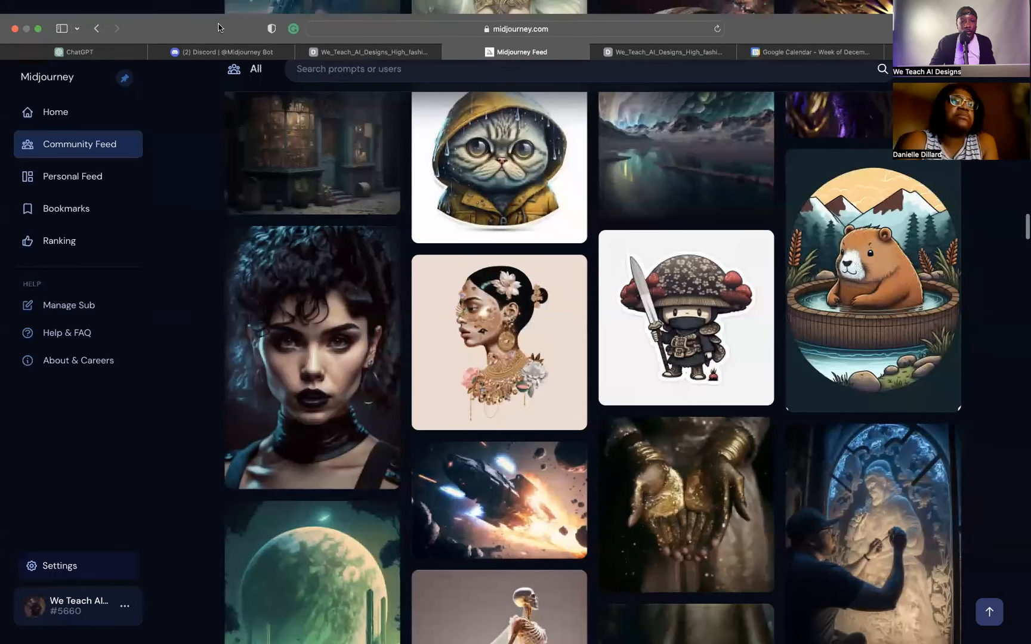
click(101, 52)
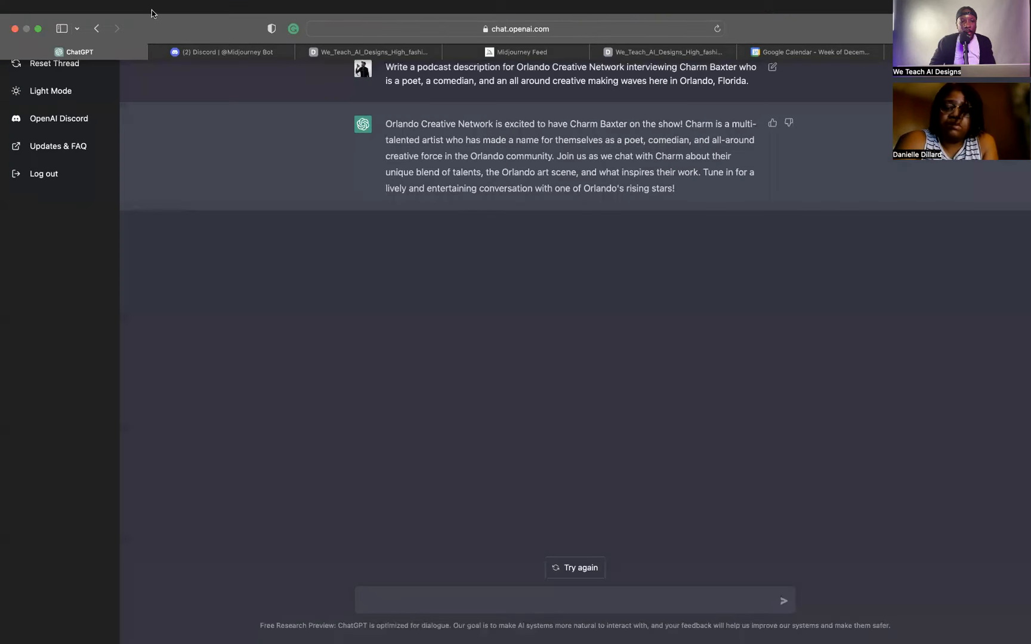
click(153, 7)
mouse_move(179, 6)
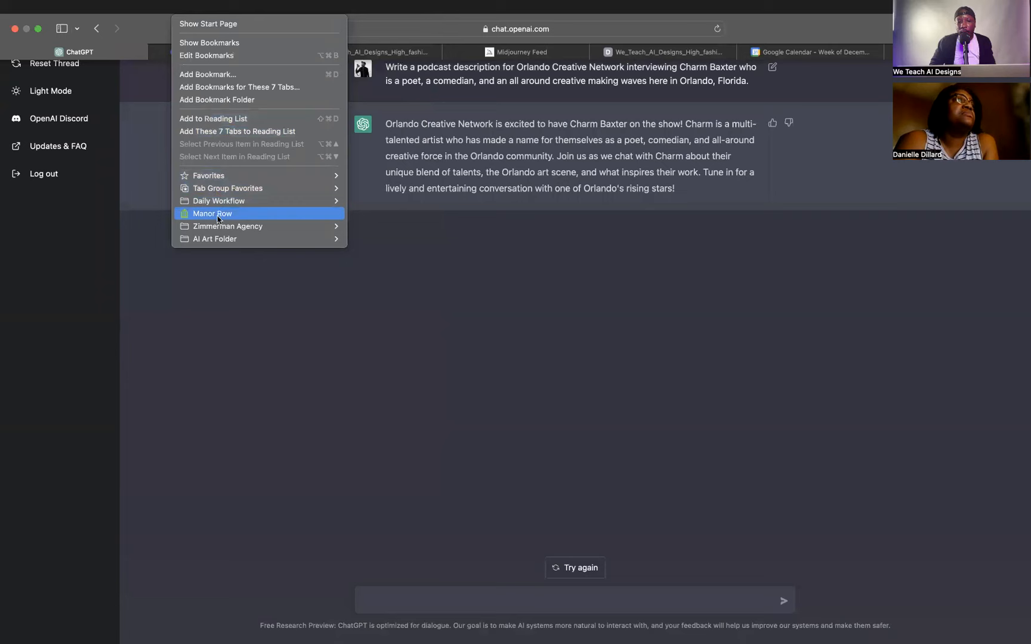
mouse_move(291, 239)
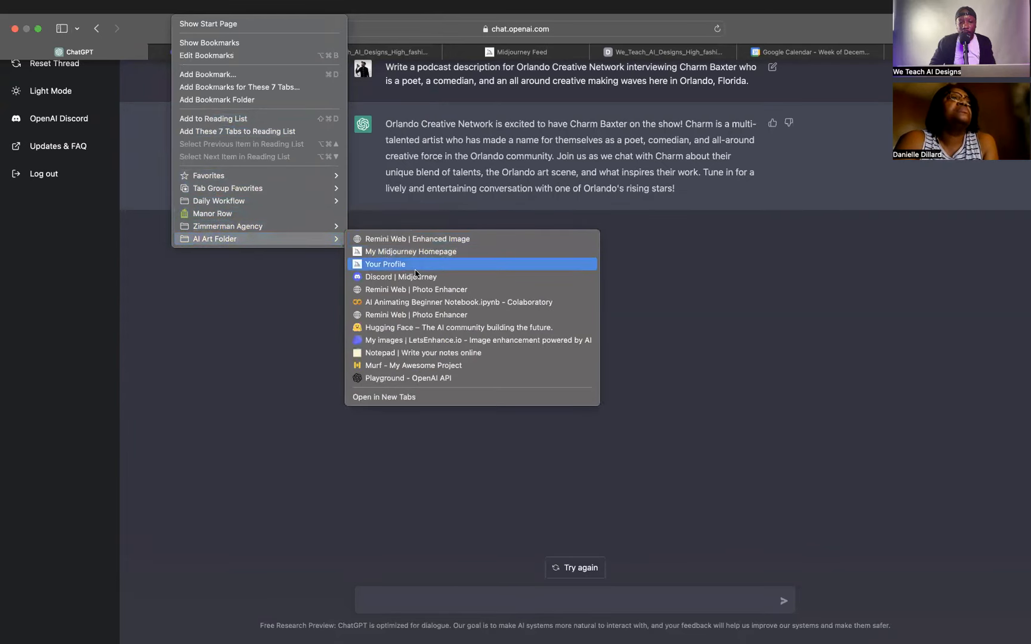
click(435, 341)
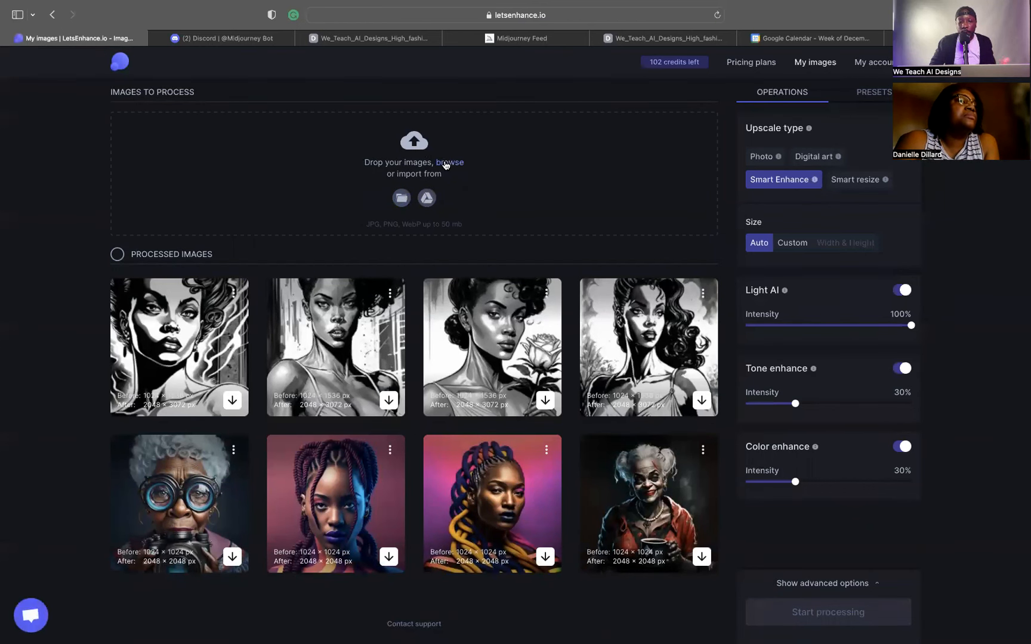
Upload the saved couple portrait, process it with Smart Enhance at Auto size, and download the enhanced image
click(449, 166)
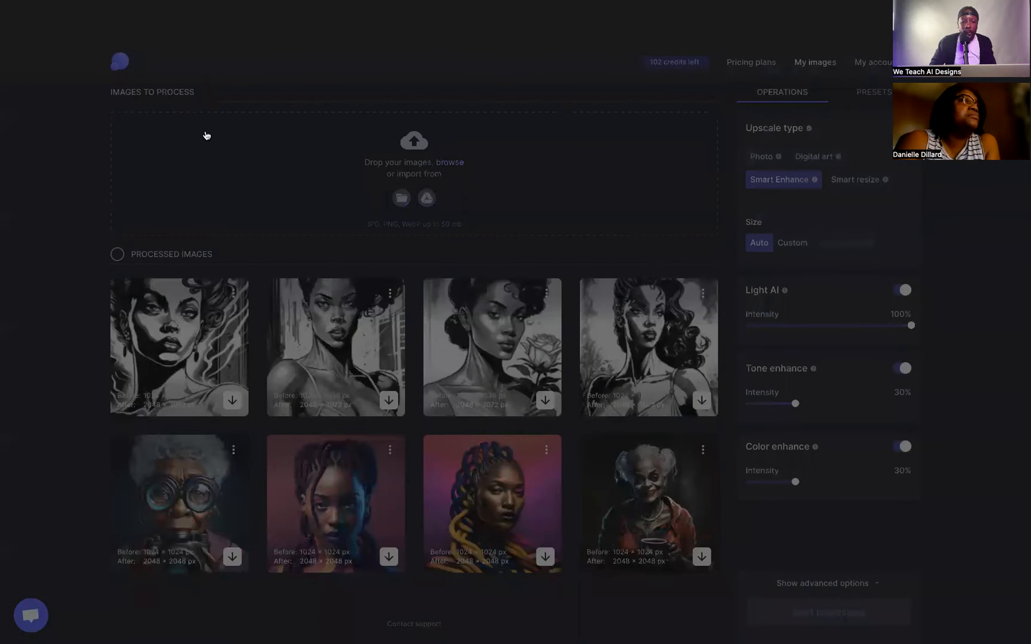
click(1006, 579)
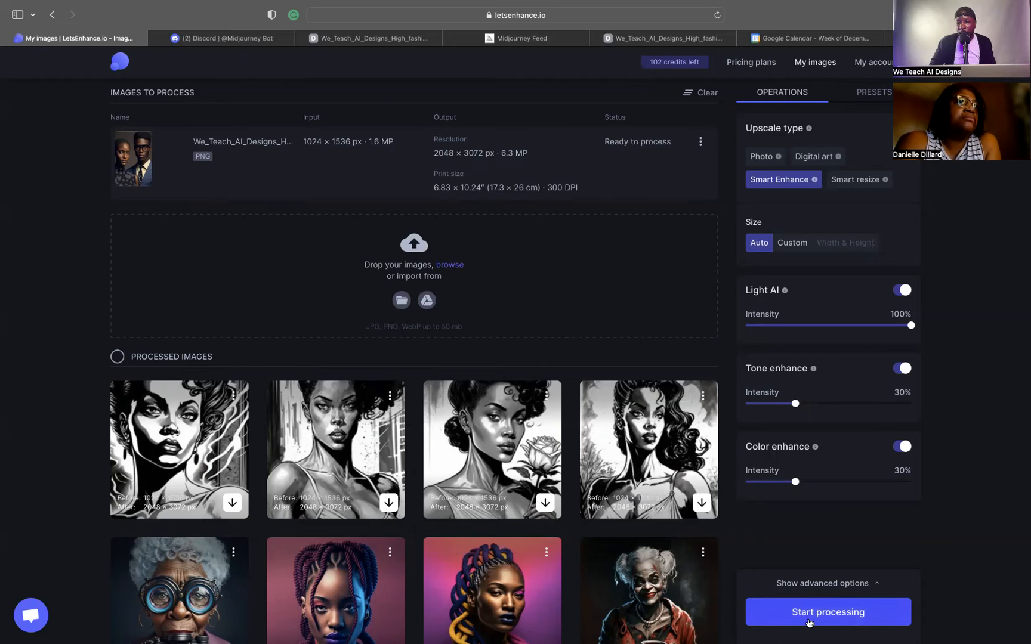
click(818, 621)
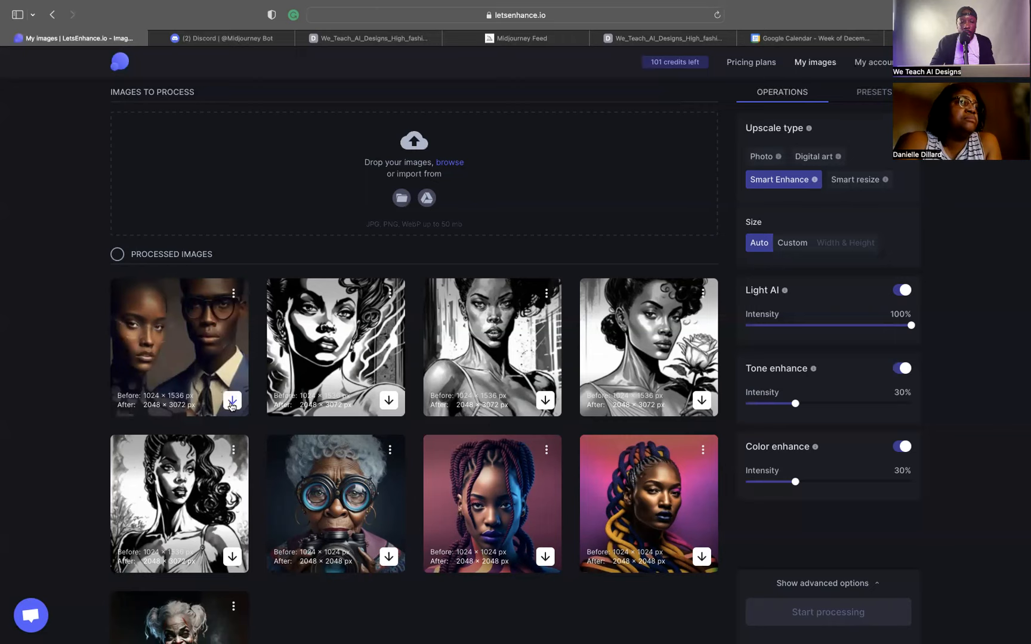
click(232, 405)
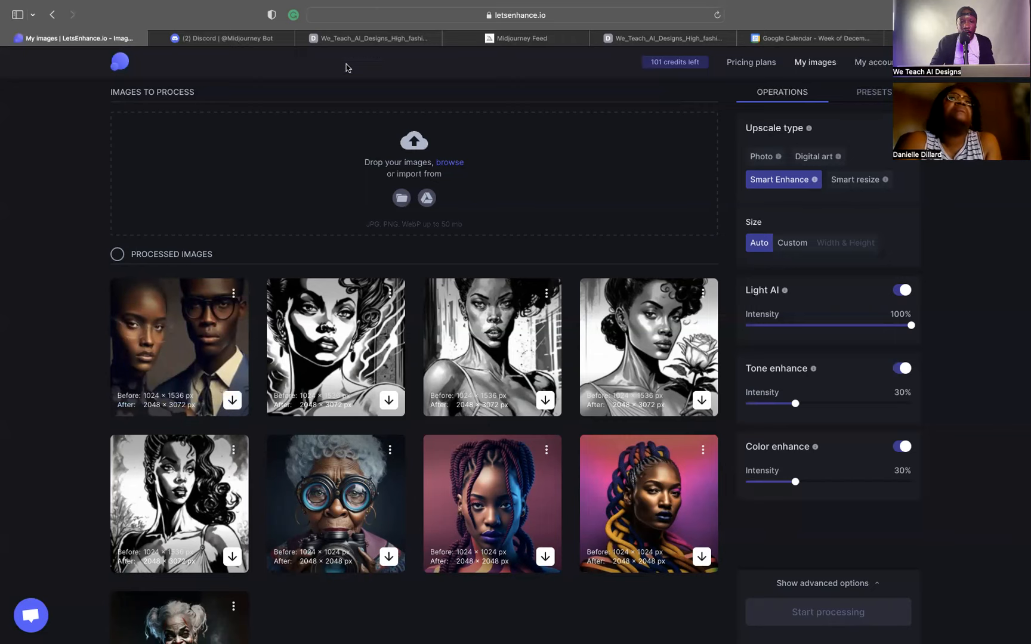
Move the original couple portrait's browser tab behind the Google Calendar tab and show the list of downloaded files
click(387, 39)
drag(387, 40, 829, 39)
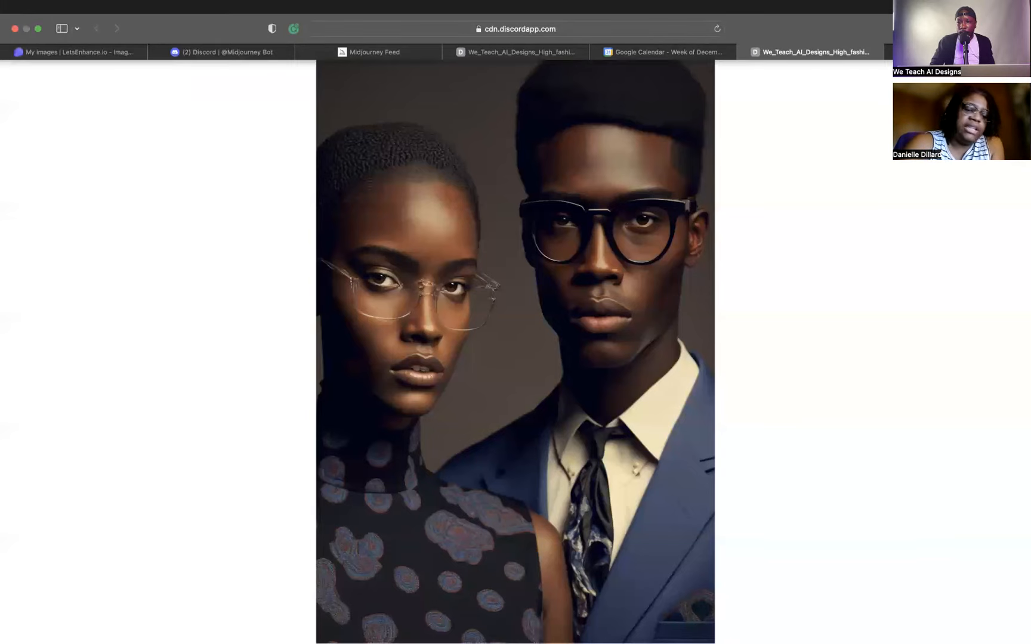
click(948, 29)
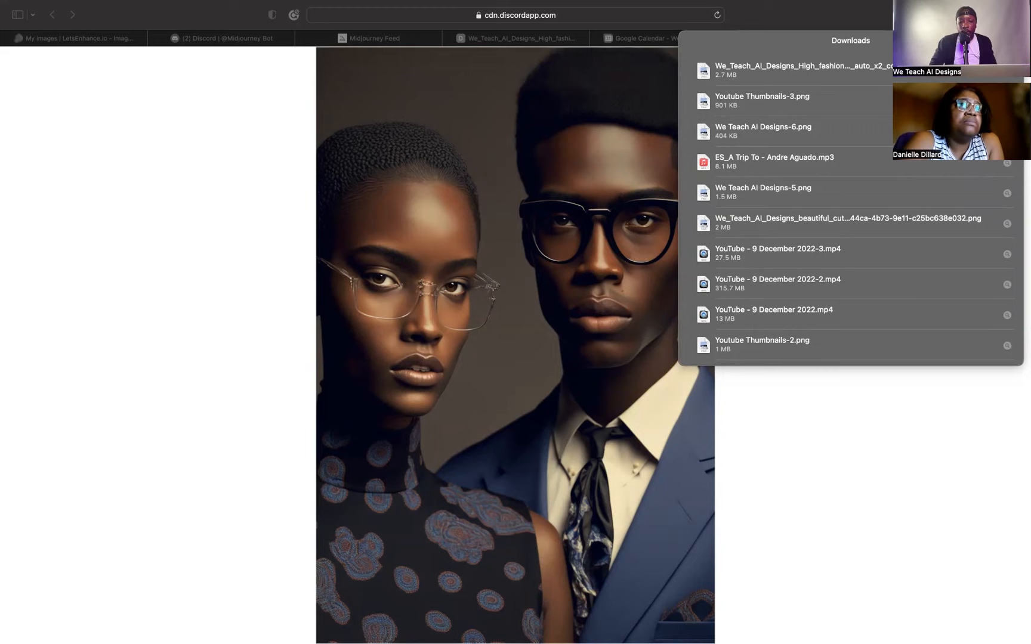
Close the downloads list and move the Google Calendar tab ahead of the Midjourney Feed tab
click(227, 546)
click(826, 448)
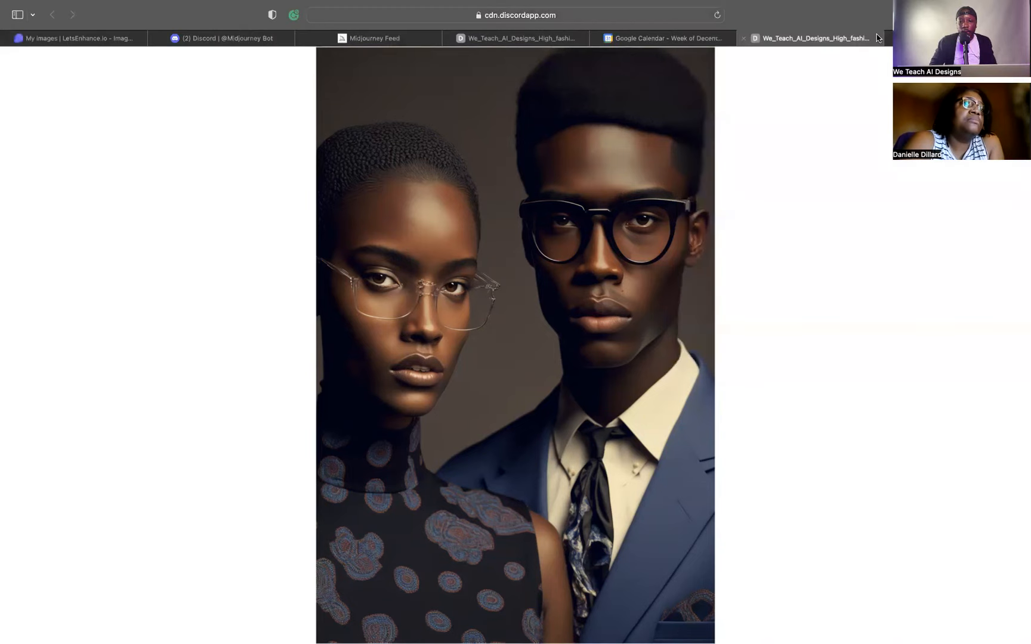
click(899, 39)
click(825, 39)
drag(642, 41, 390, 35)
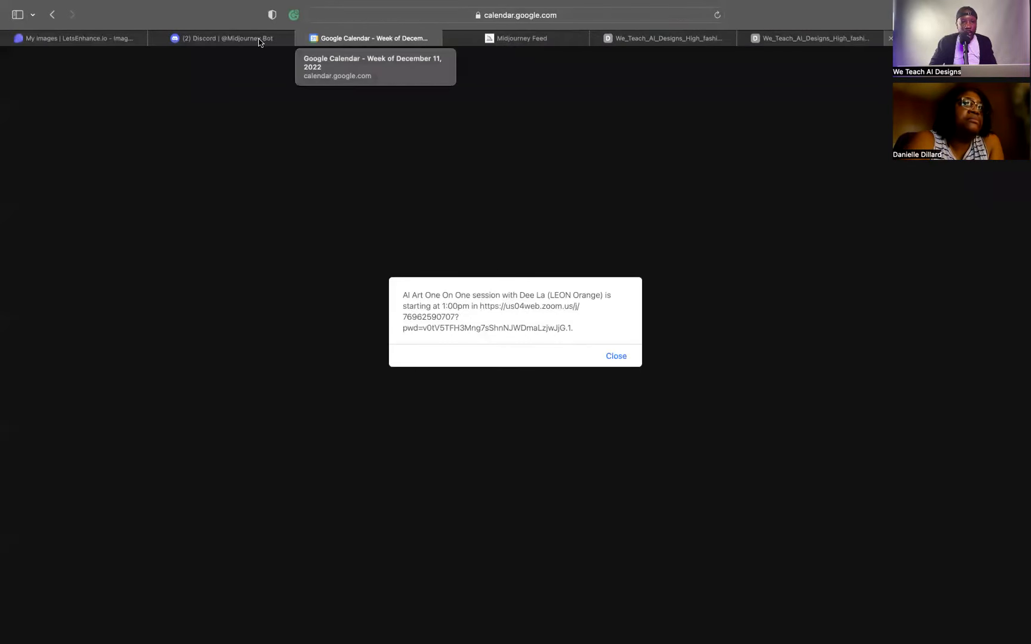
Move the LetsEnhance.io "My images" tab behind the Google Calendar tab and look through the processed images
click(123, 39)
drag(257, 25, 353, 29)
click(348, 19)
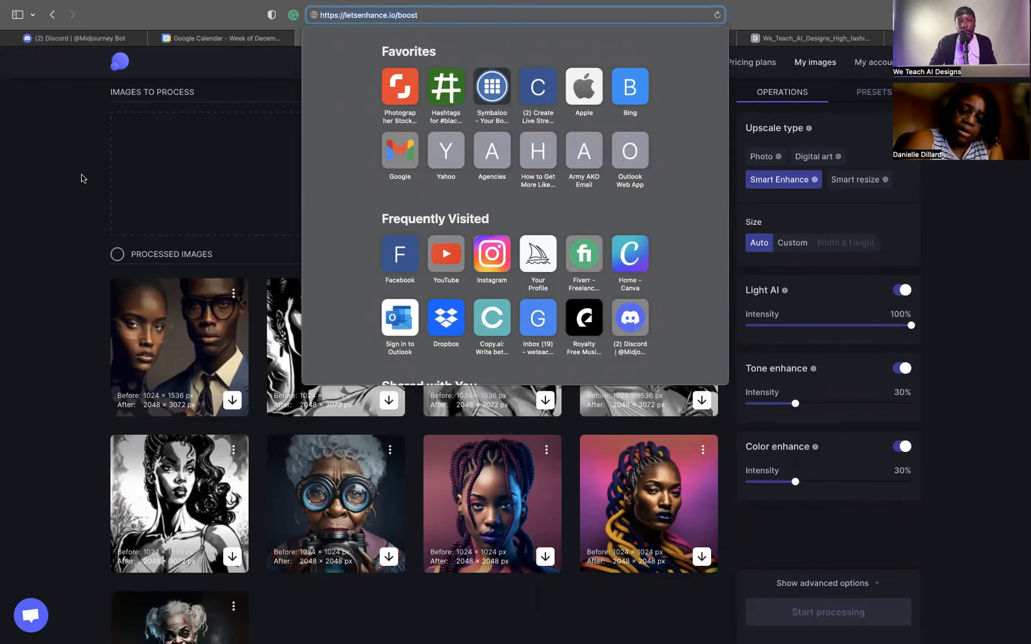
click(118, 67)
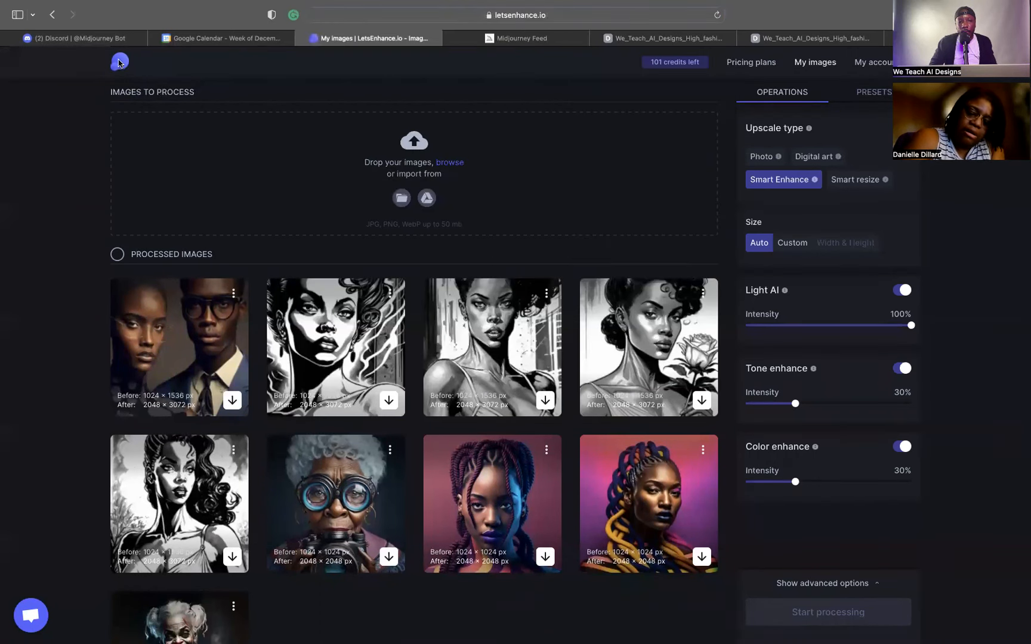
scroll(20, 243, down, 5)
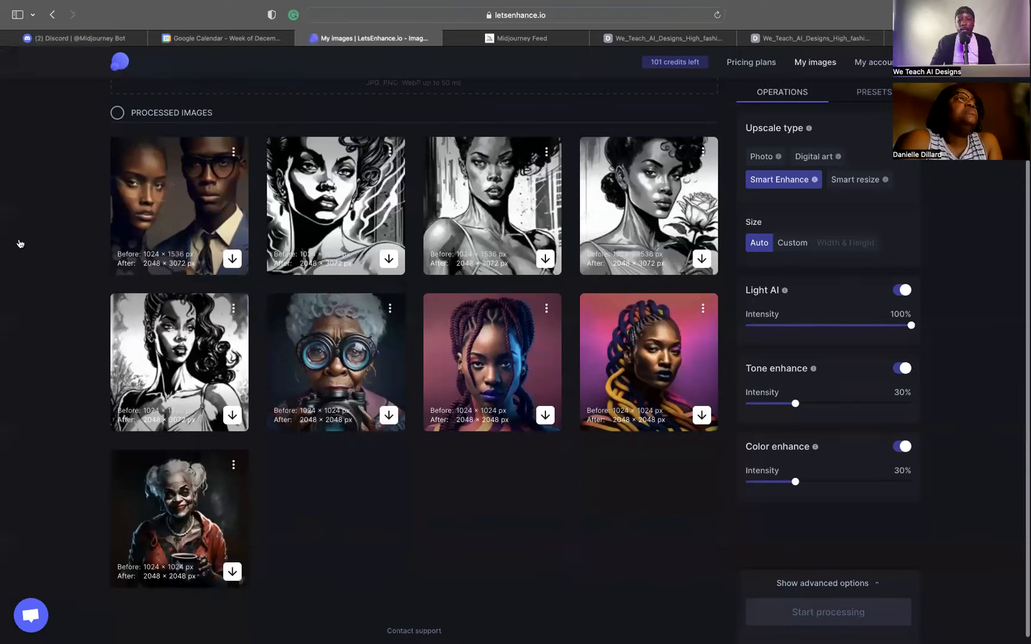
scroll(20, 243, up, 5)
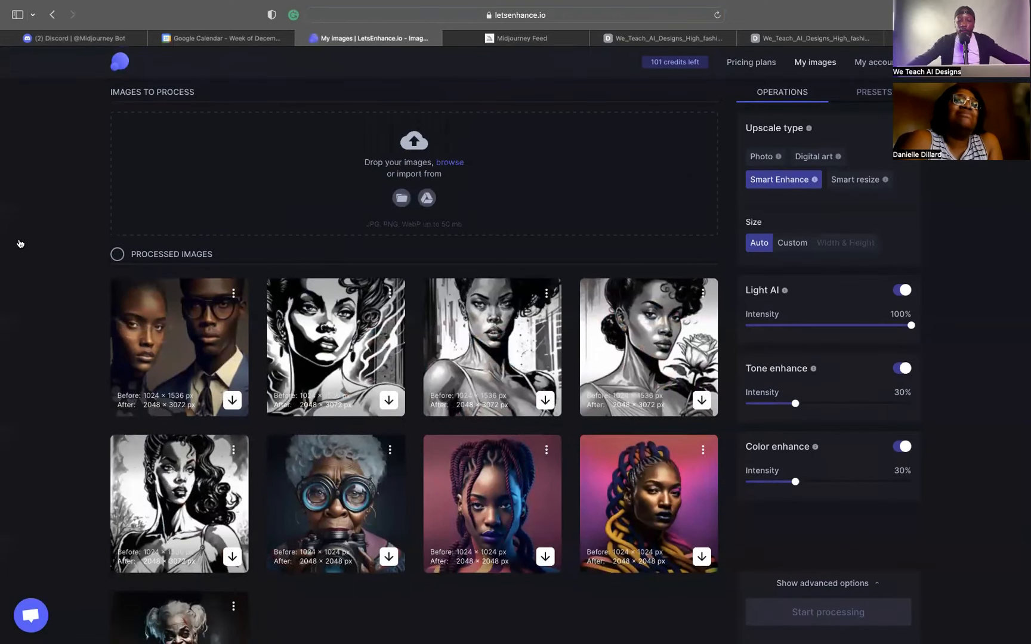
View enlarged versions of the upscaled couple portrait and the afropunk four-image grid in the Midjourney Bot conversation
click(98, 39)
click(688, 179)
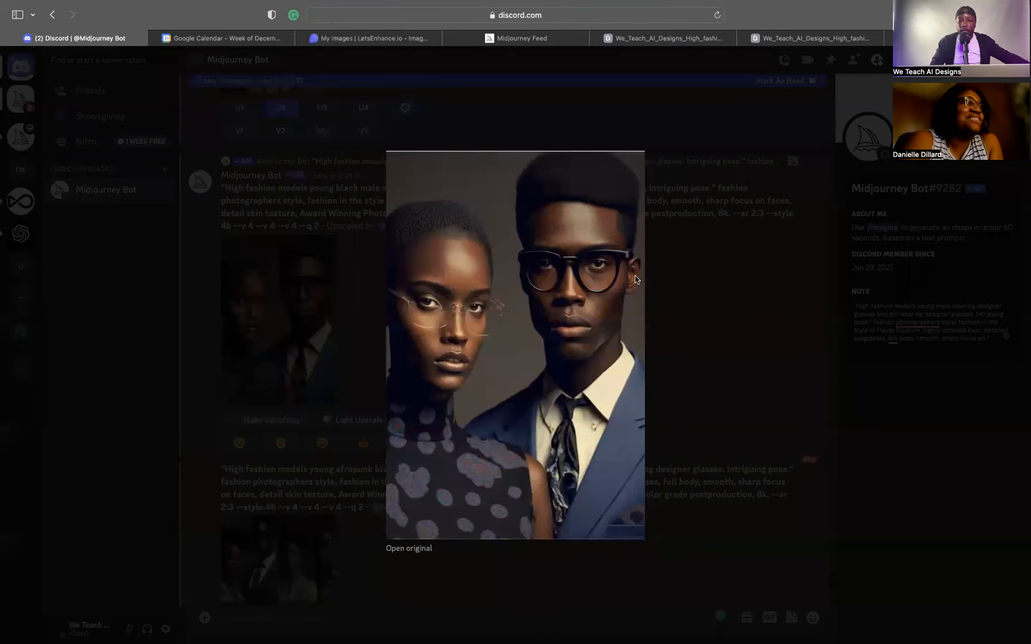
scroll(566, 430, down, 4)
scroll(565, 432, down, 3)
click(307, 222)
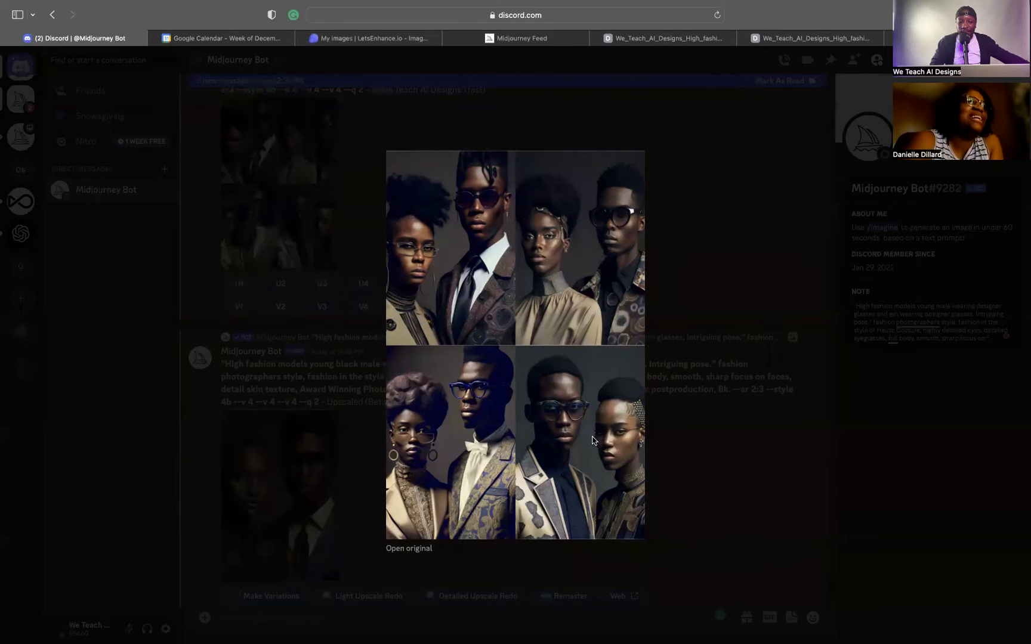
click(747, 411)
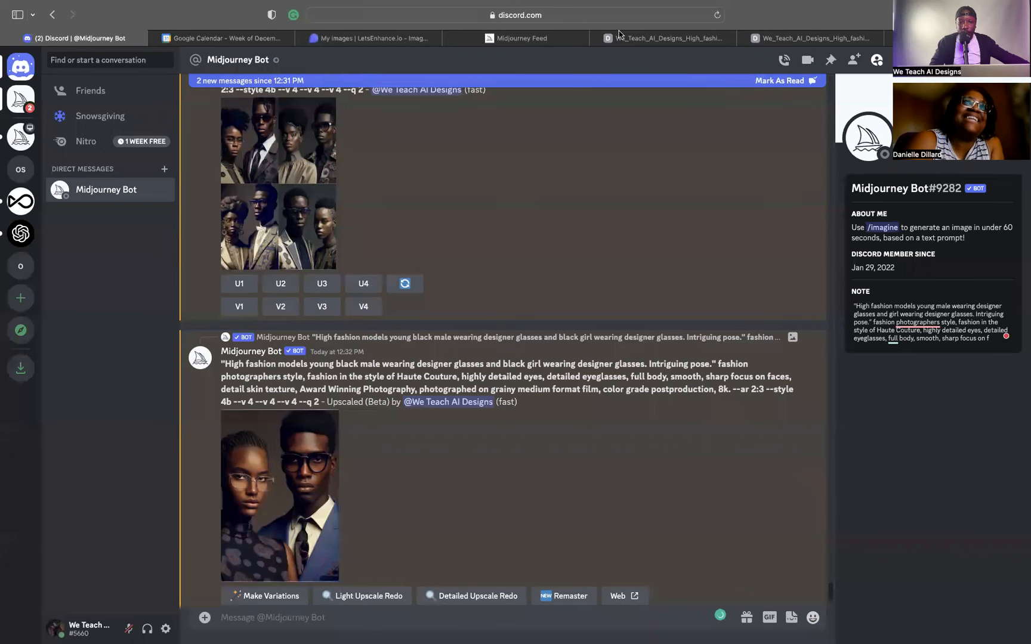
click(672, 14)
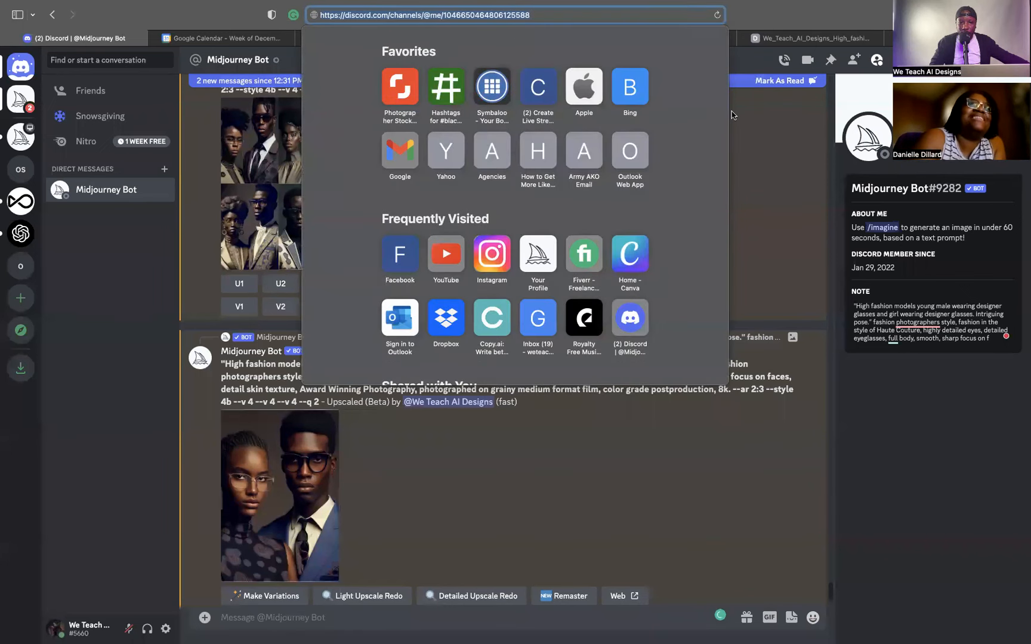
click(742, 124)
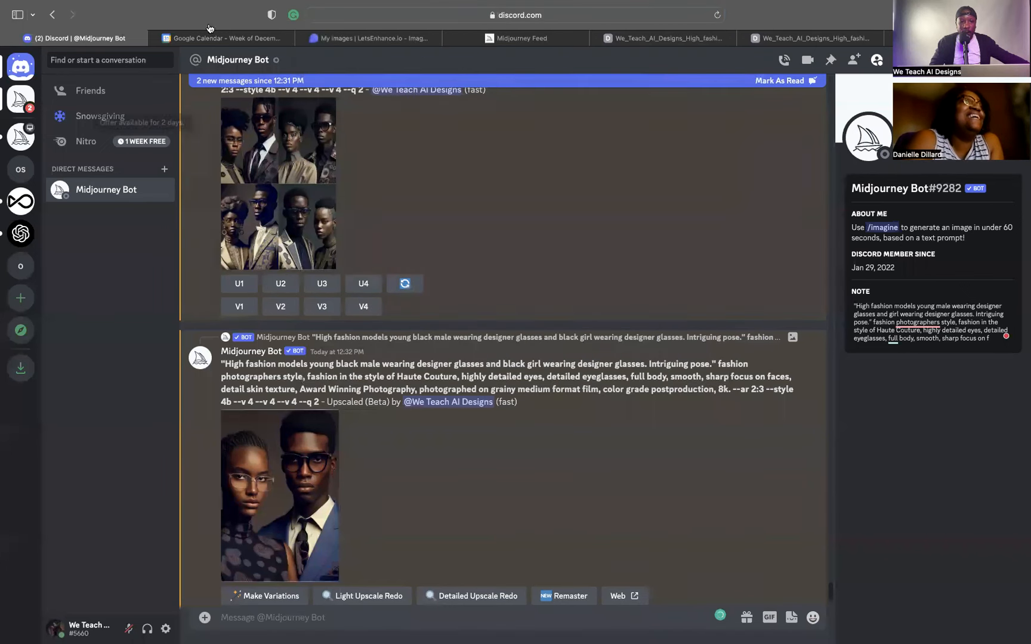
Revisit the LetsEnhance.io images and open the Home page of the Midjourney website
click(340, 40)
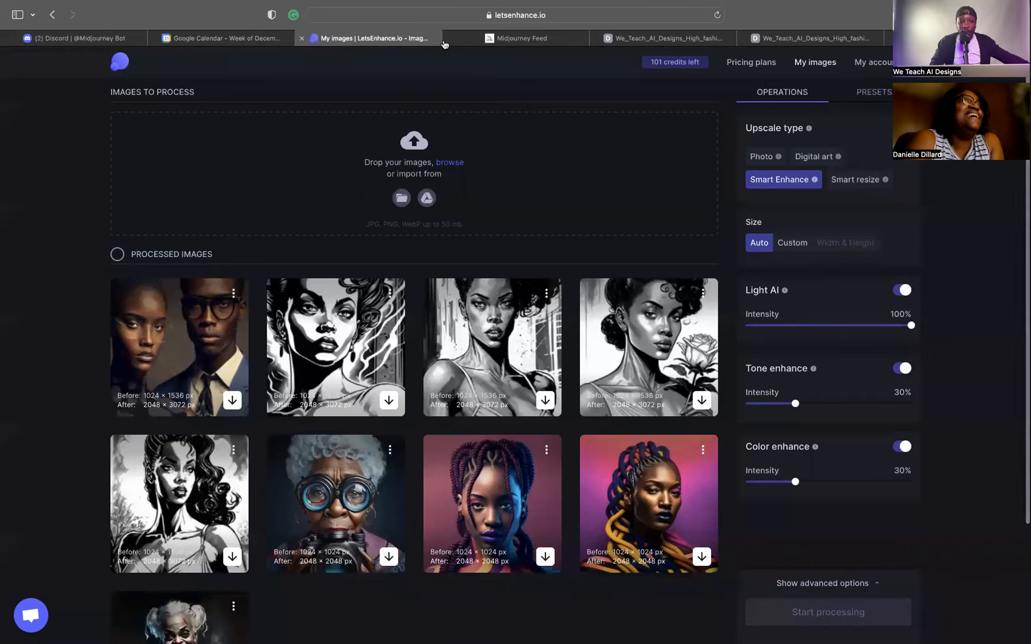
click(519, 38)
click(75, 115)
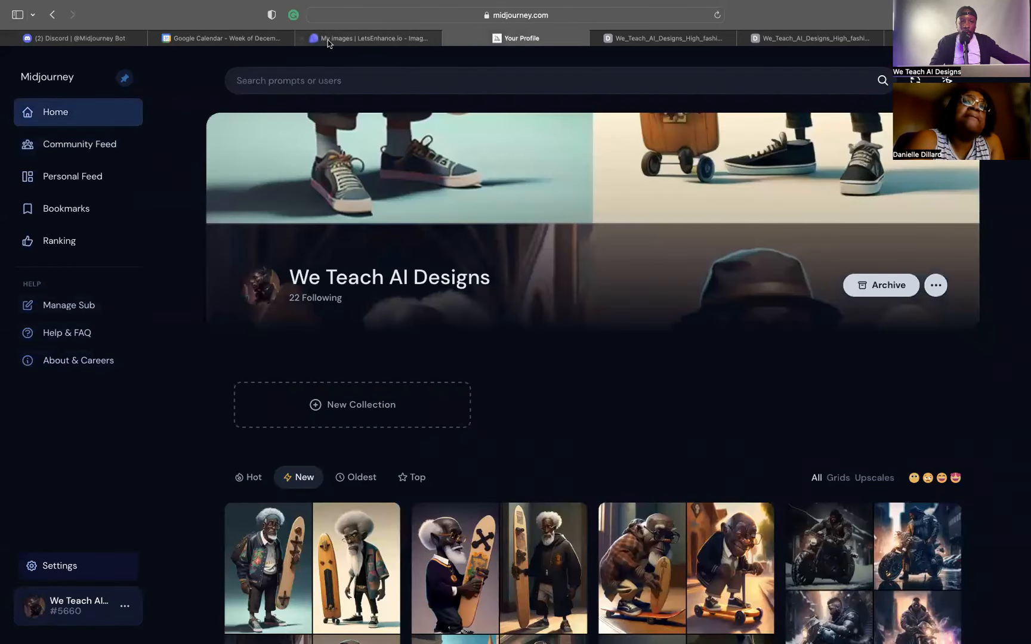
click(357, 14)
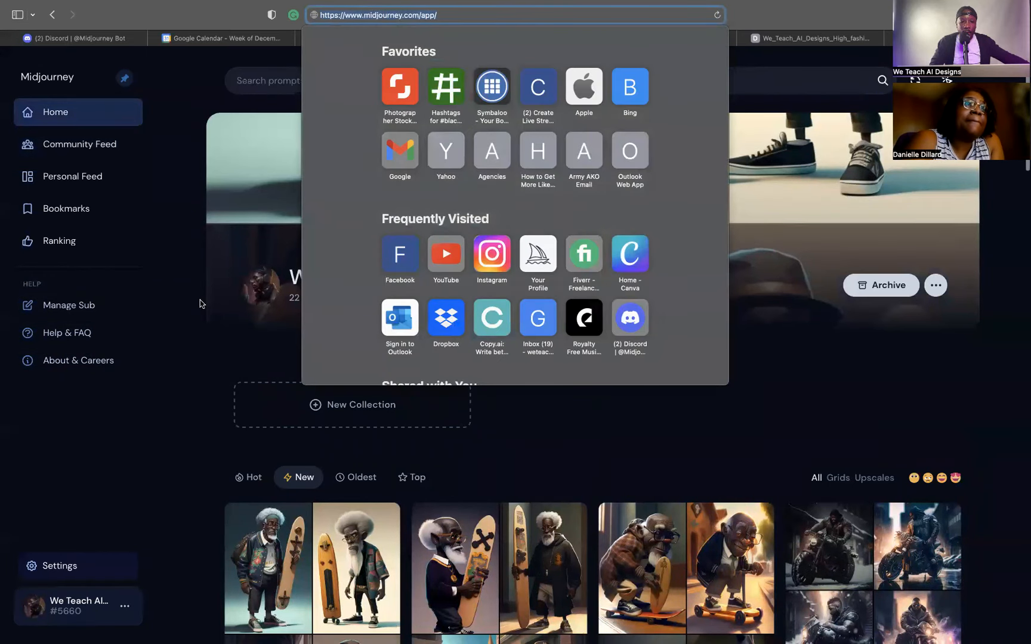
click(203, 305)
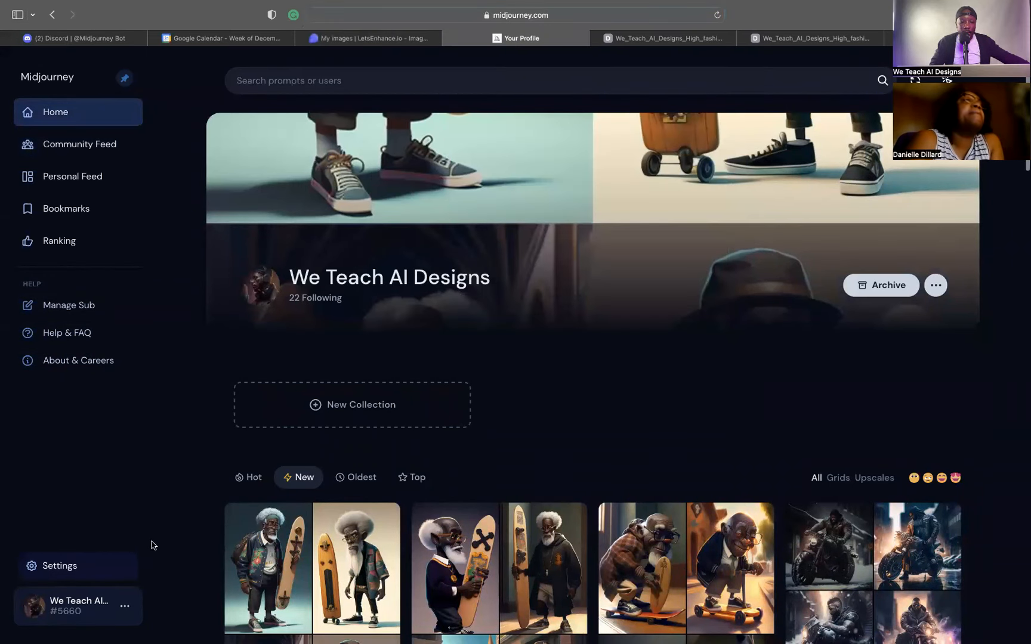
Examine the Midjourney account options and highlight the account name beside them
click(126, 606)
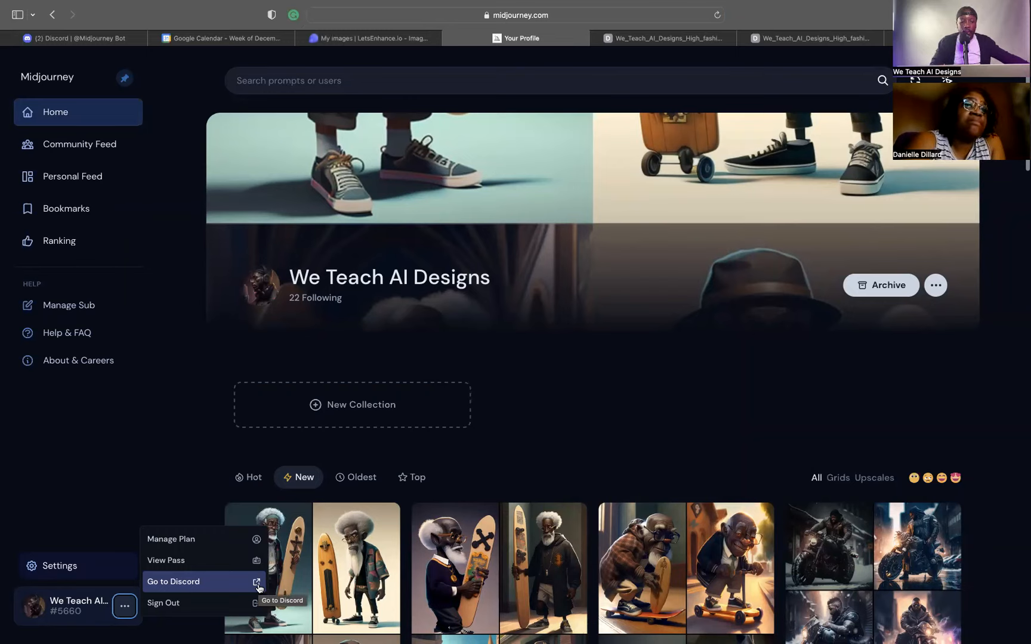
drag(85, 614, 47, 601)
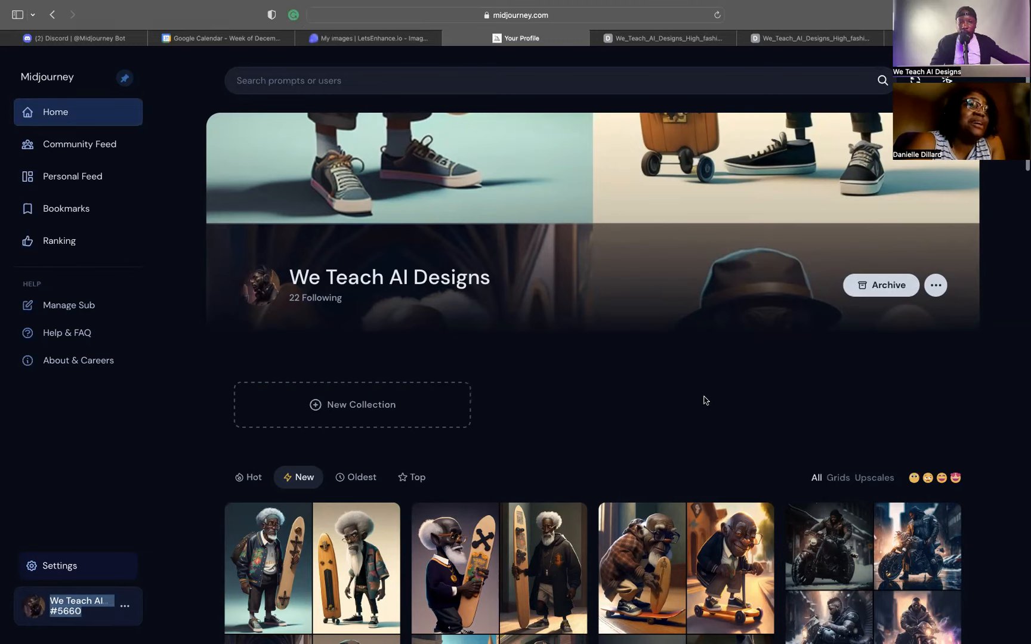
click(627, 446)
scroll(626, 446, down, 1)
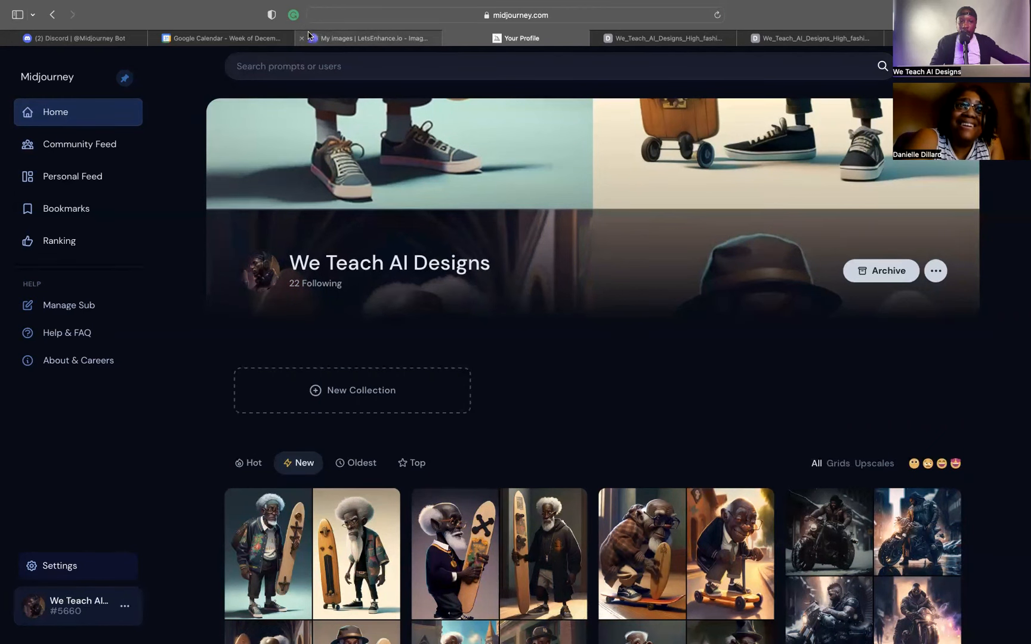
Replace the four-image grid page with OpenAI's ChatGPT article by searching for "chatgpt", and launch ChatGPT from it
click(649, 42)
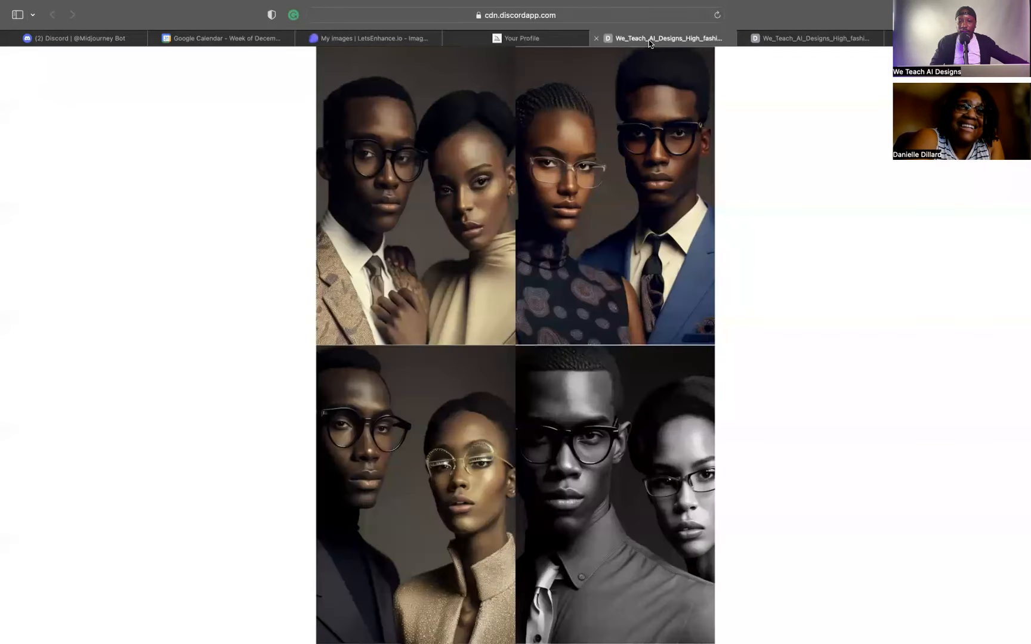
click(656, 15)
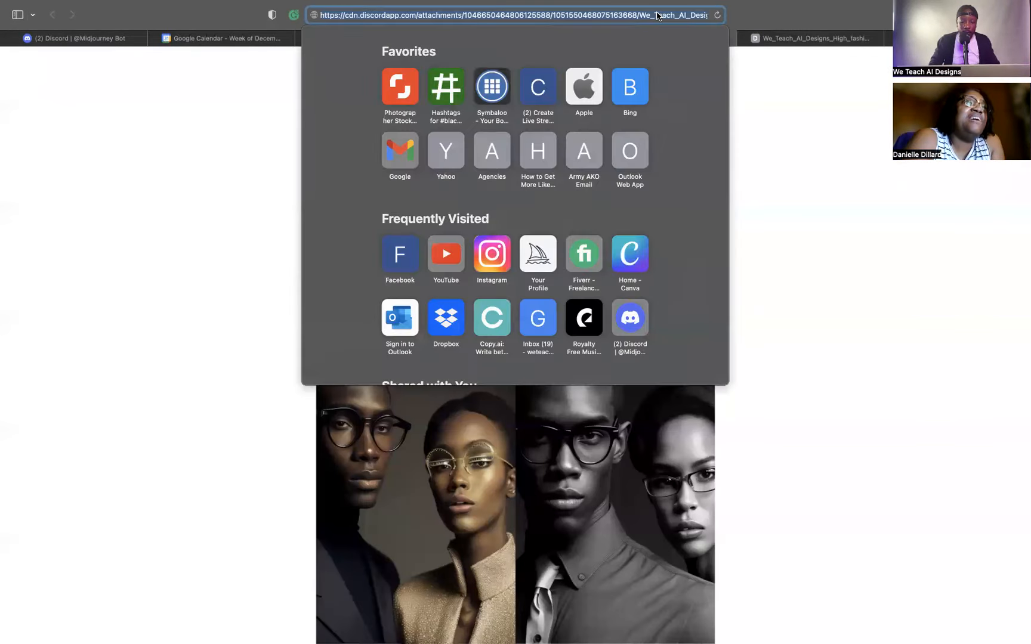
text(chatgpt)
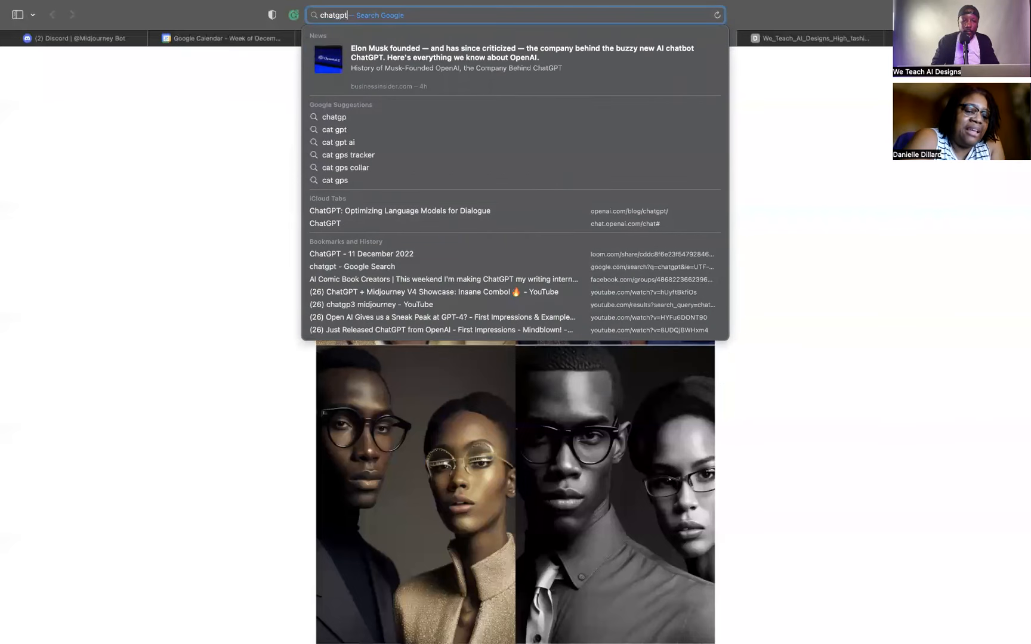
key(Return)
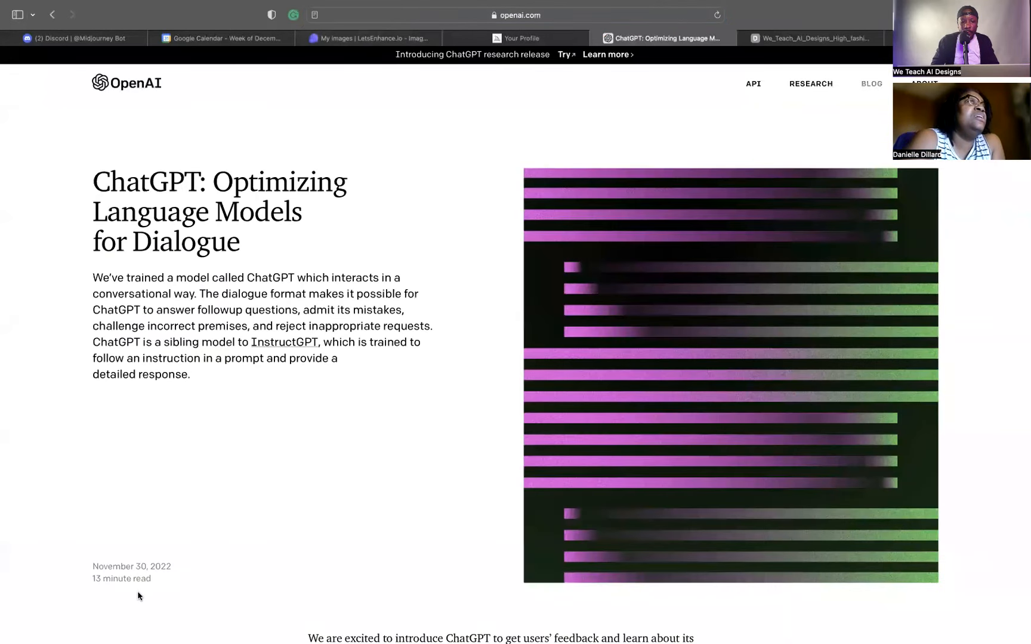
scroll(153, 526, down, 1)
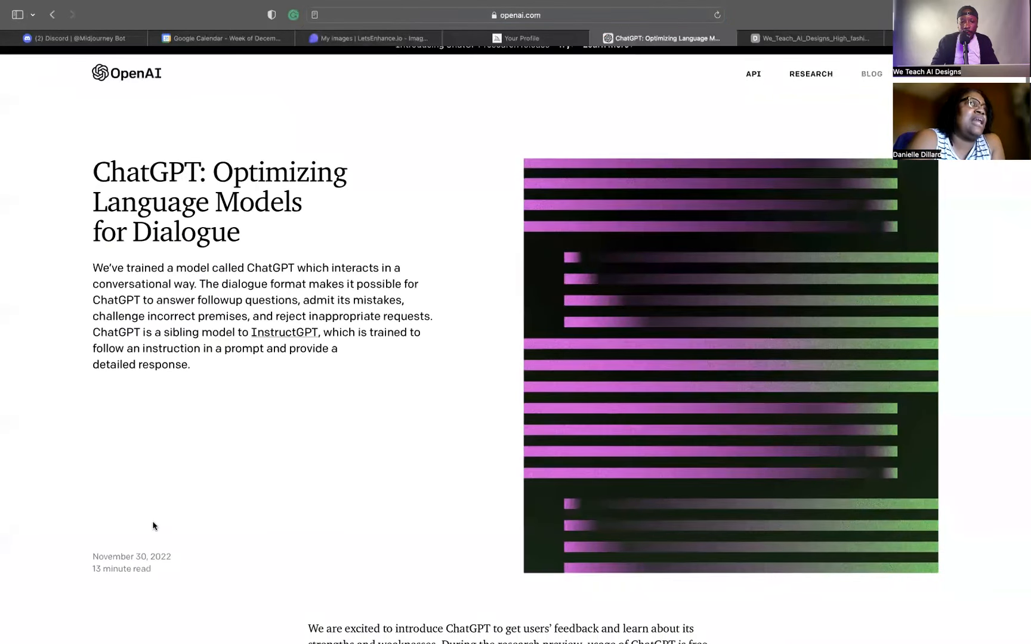
scroll(154, 525, down, 5)
click(318, 552)
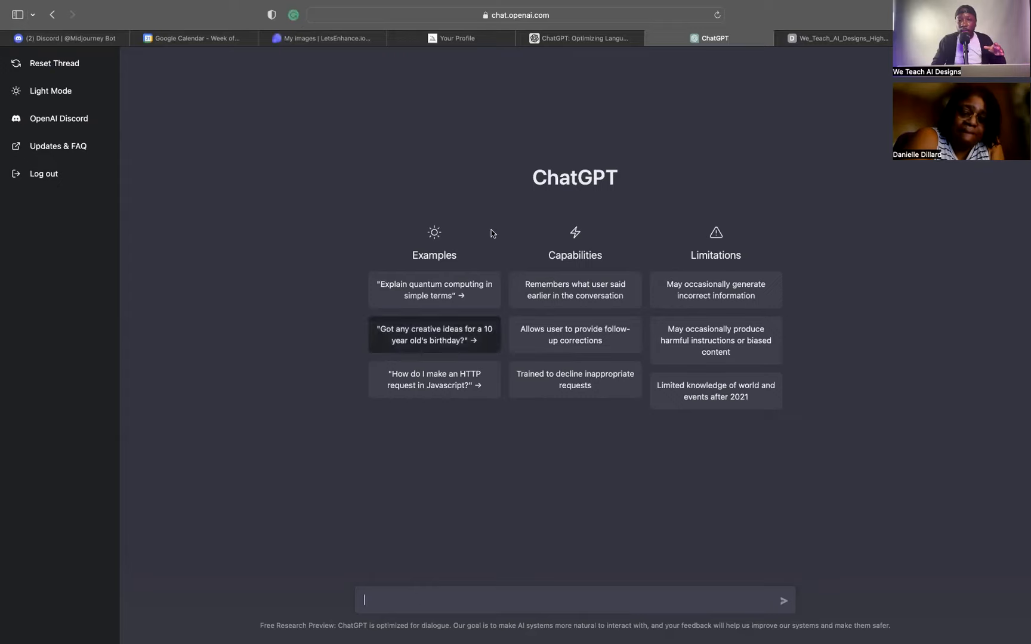
Compare the OpenAI article with the chat page and ask ChatGPT "What is AI Art?"
click(566, 32)
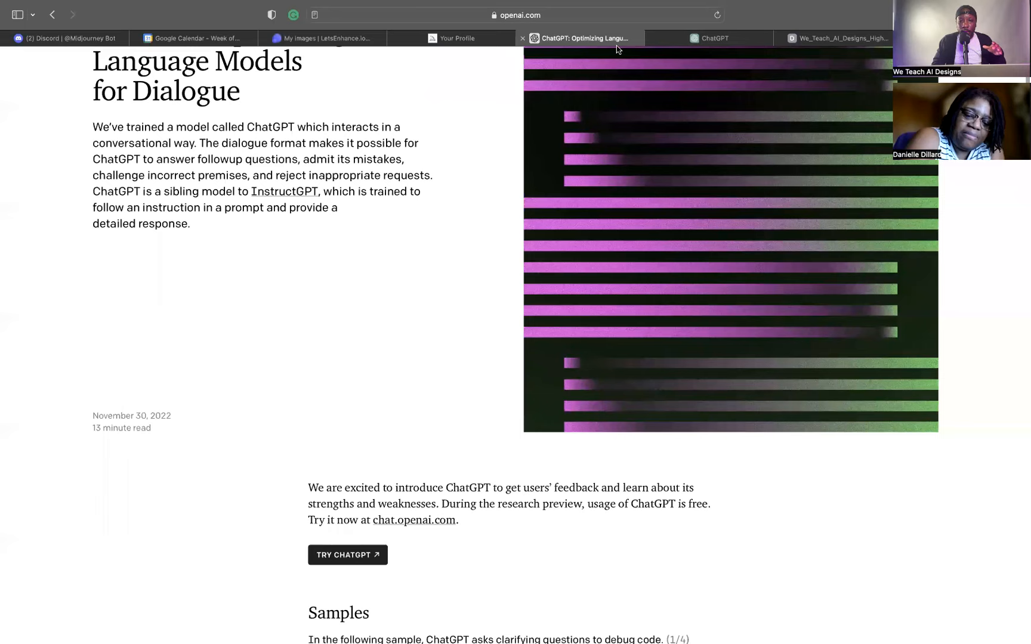
click(708, 39)
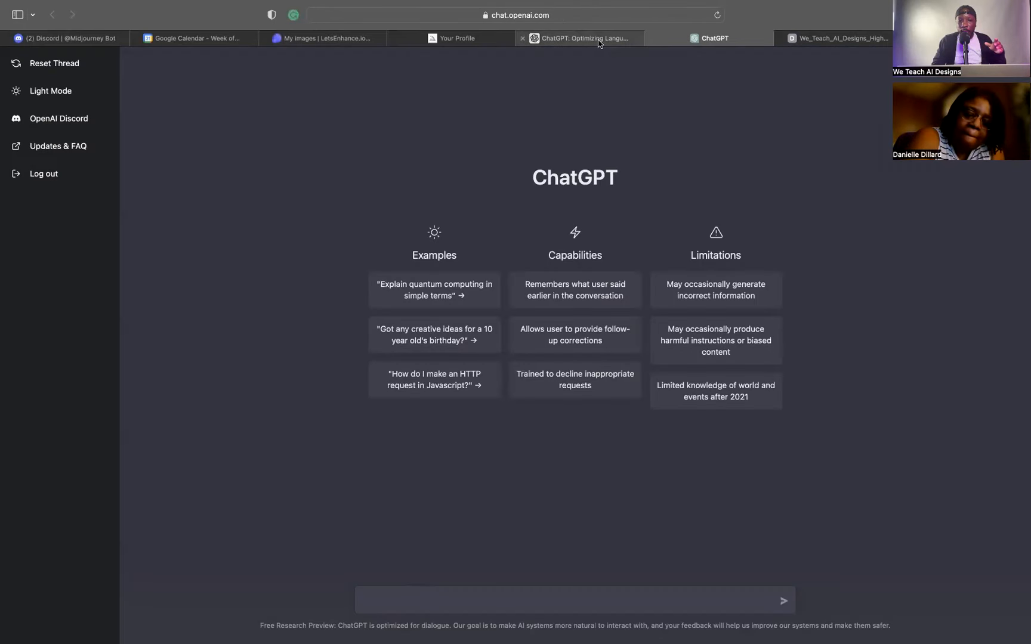
click(578, 38)
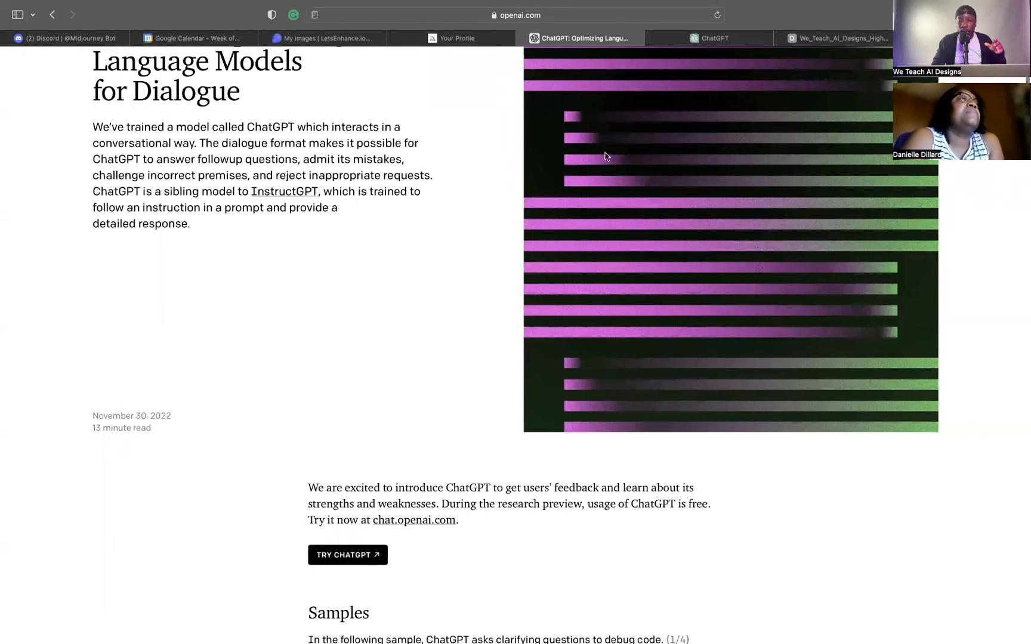
click(711, 39)
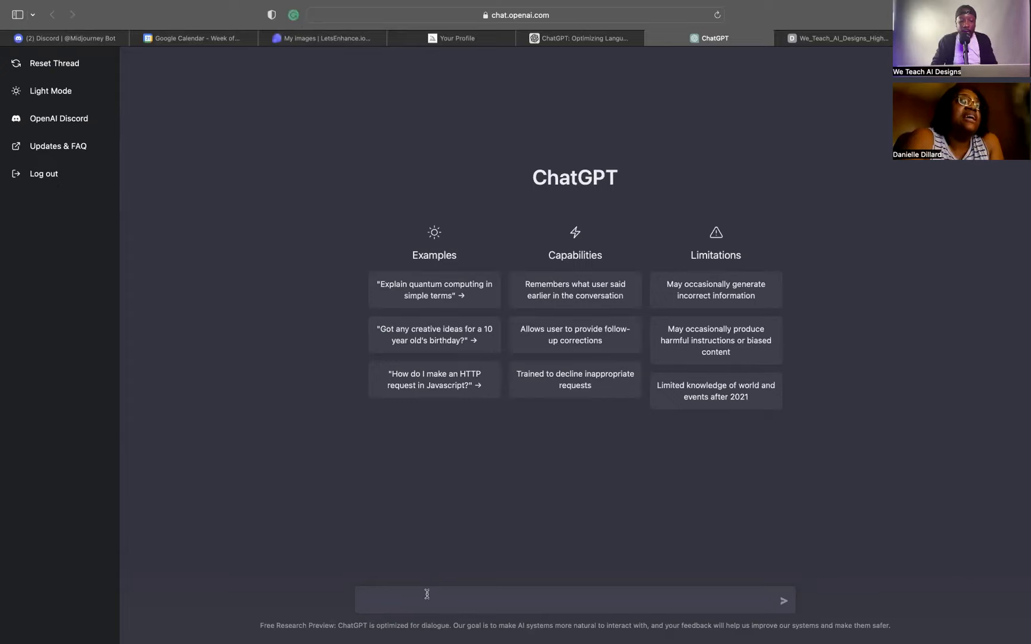
text(What is AI Art?)
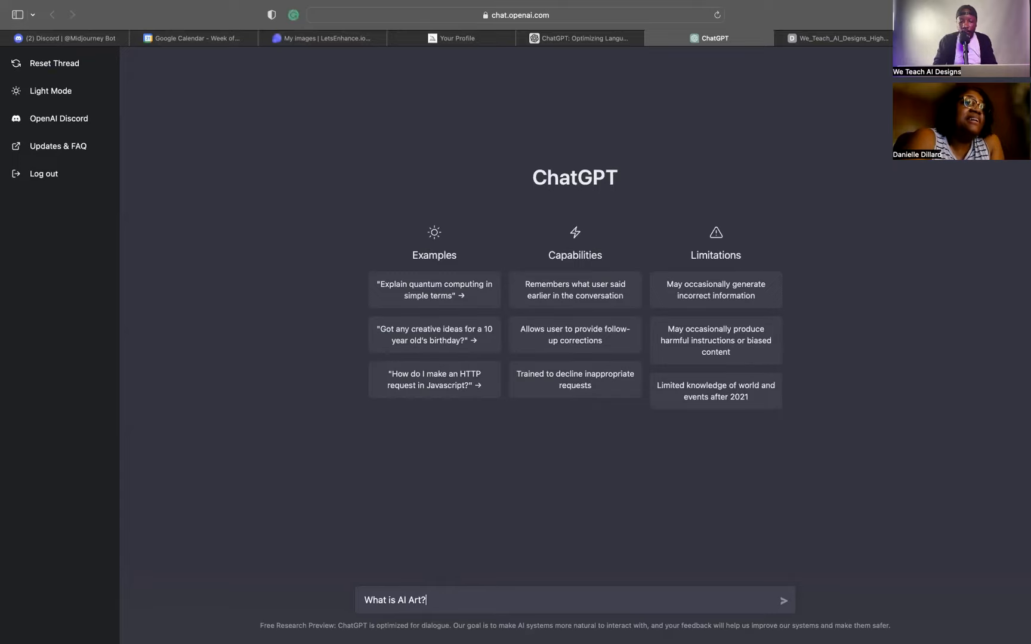
key(Return)
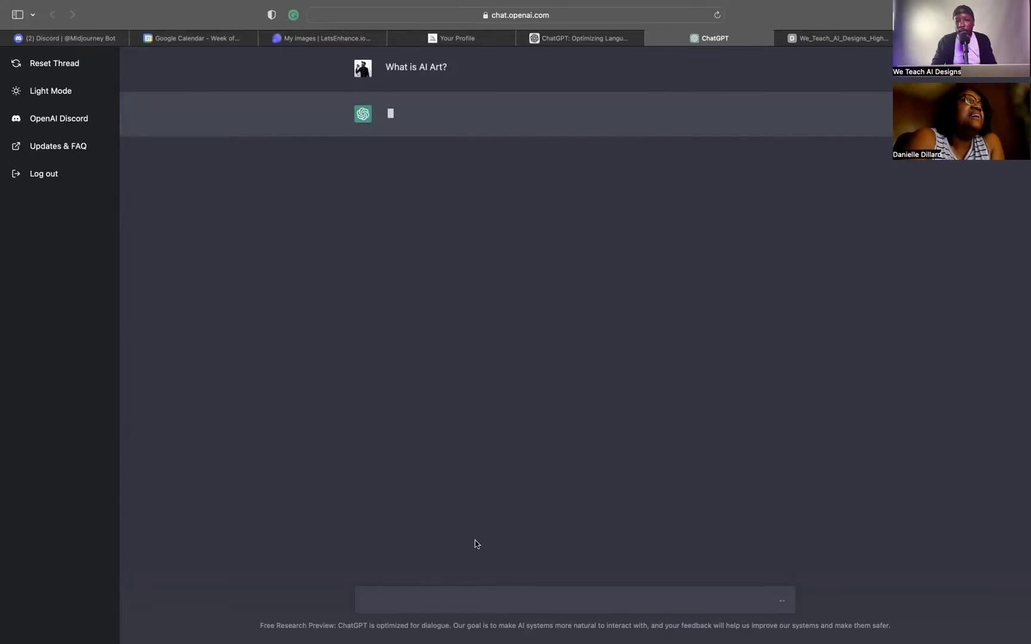